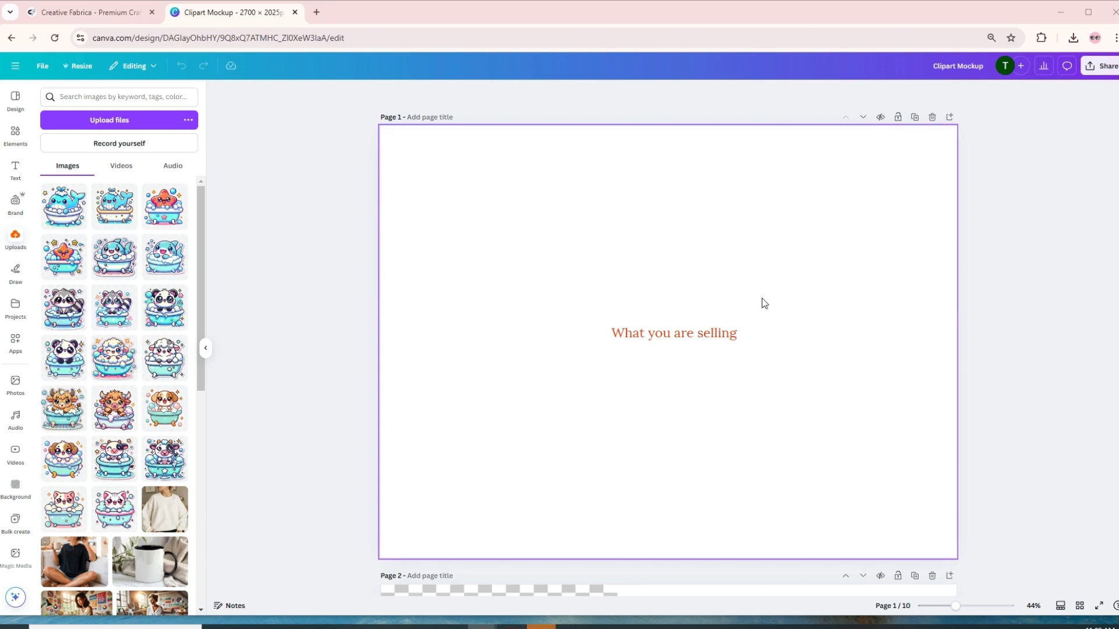
Step: Retype page 1's title as CLIPART 22 IMAGES / KAWAII ANIMAL / STICKERS / PNG and centre it
{"action": "left_click", "coordinate": [656, 334]}
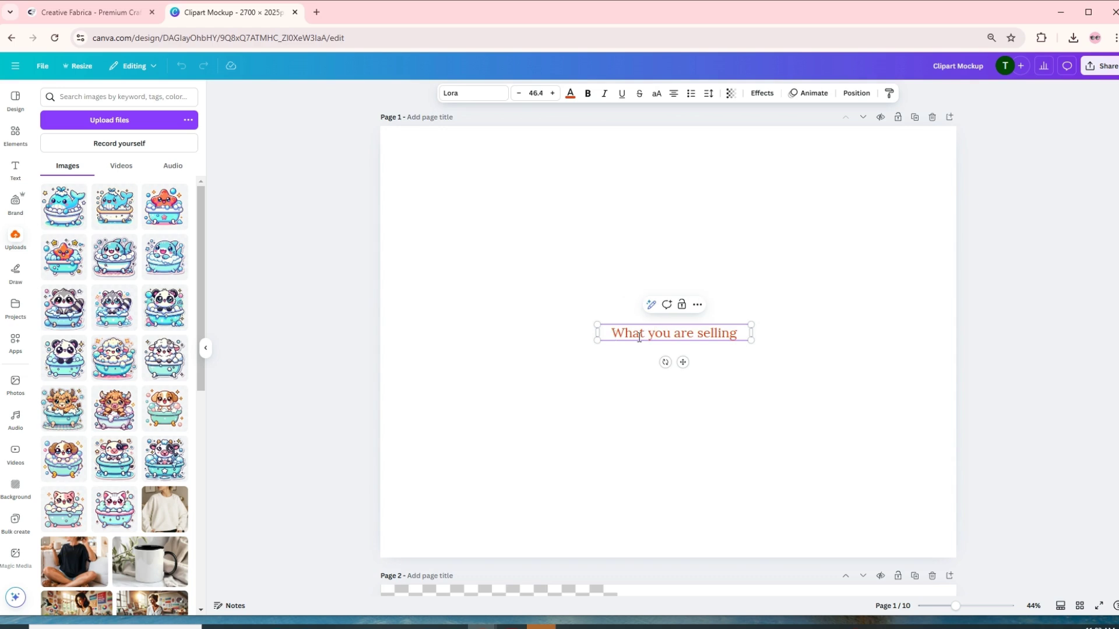
{"action": "type", "text": "Clipart"}
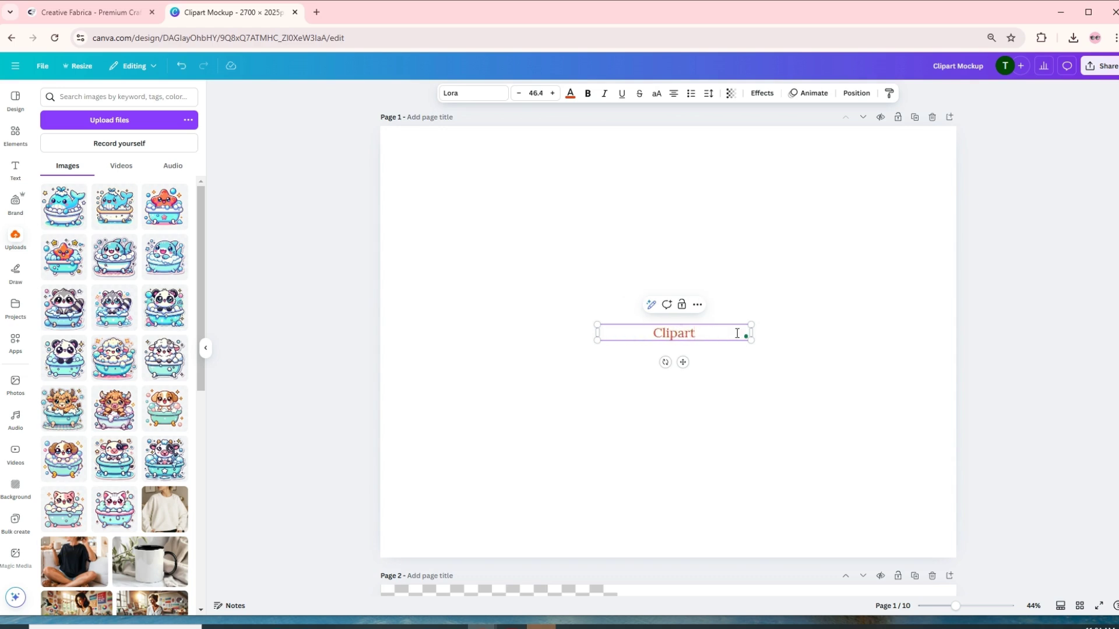
{"action": "key", "text": "BackSpace"}
{"action": "key", "text": "BackSpace"}
{"action": "key", "text": "BackSpace"}
{"action": "key", "text": "BackSpace"}
{"action": "key", "text": "BackSpace"}
{"action": "key", "text": "BackSpace"}
{"action": "type", "text": "LIPART 22 IMAGES"}
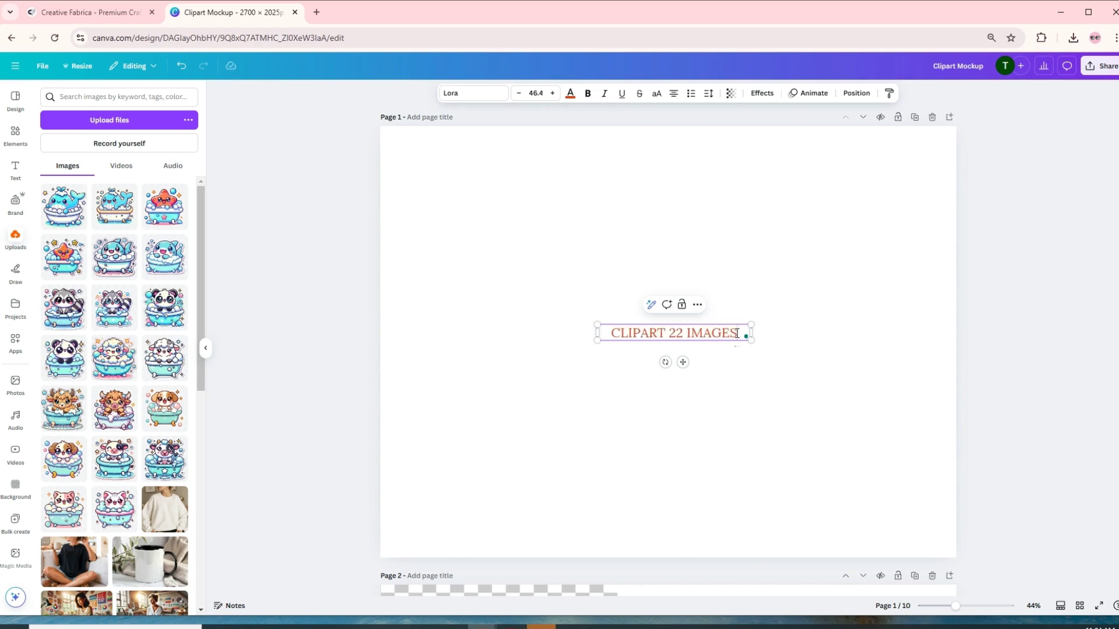
{"action": "key", "text": "Return"}
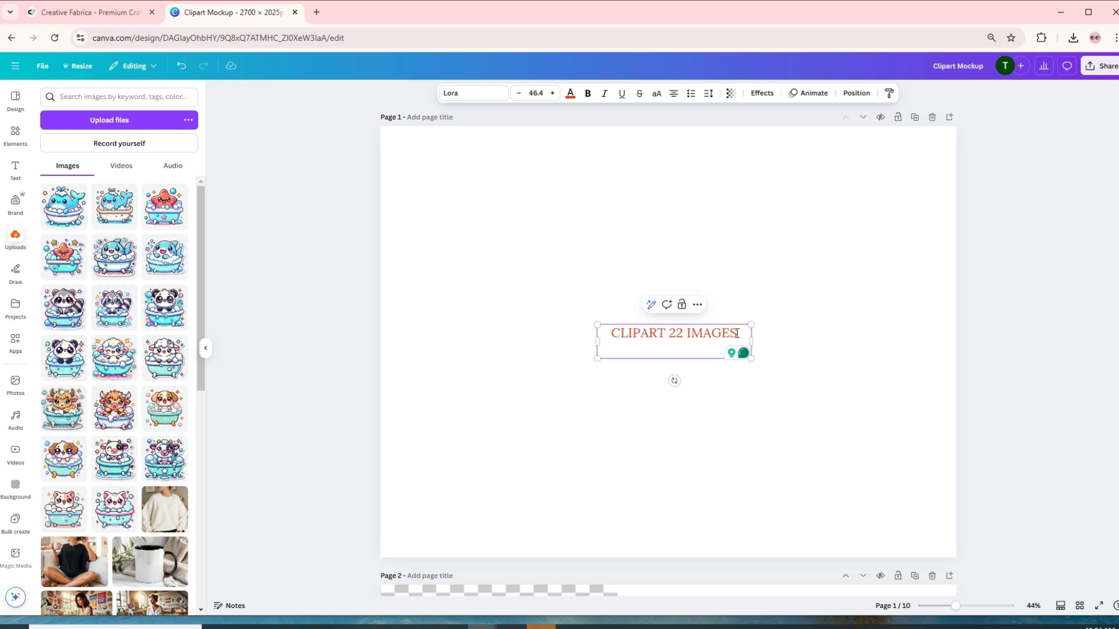
{"action": "type", "text": "KAWAII ANIMALS"}
{"action": "key", "text": "BackSpace"}
{"action": "type", "text": "STICKERS"}
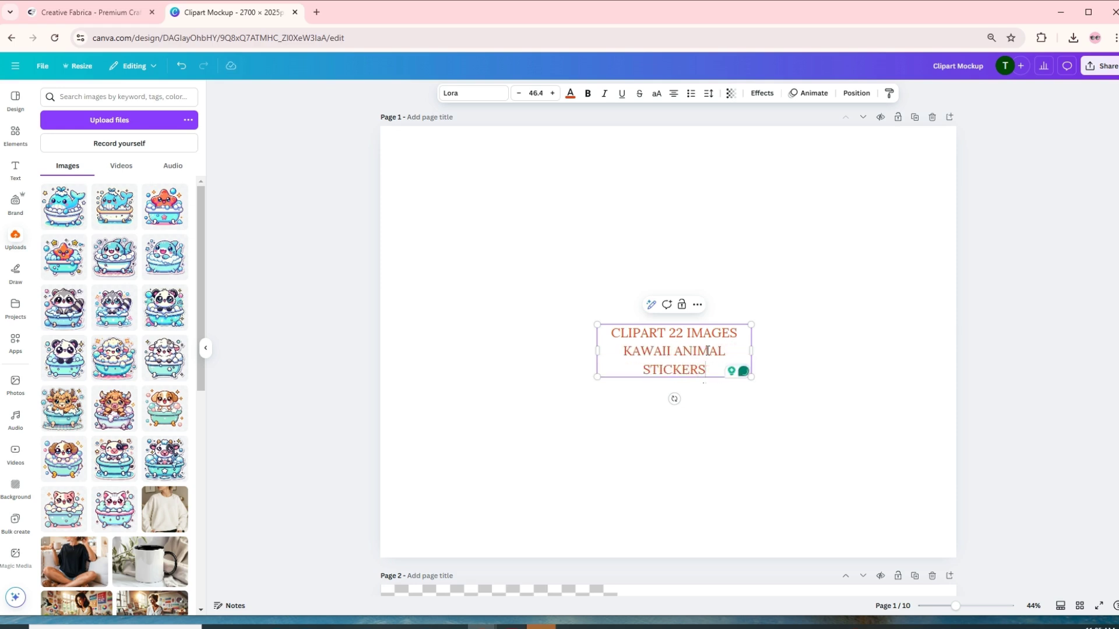
{"action": "key", "text": "Return"}
{"action": "type", "text": "PNG"}
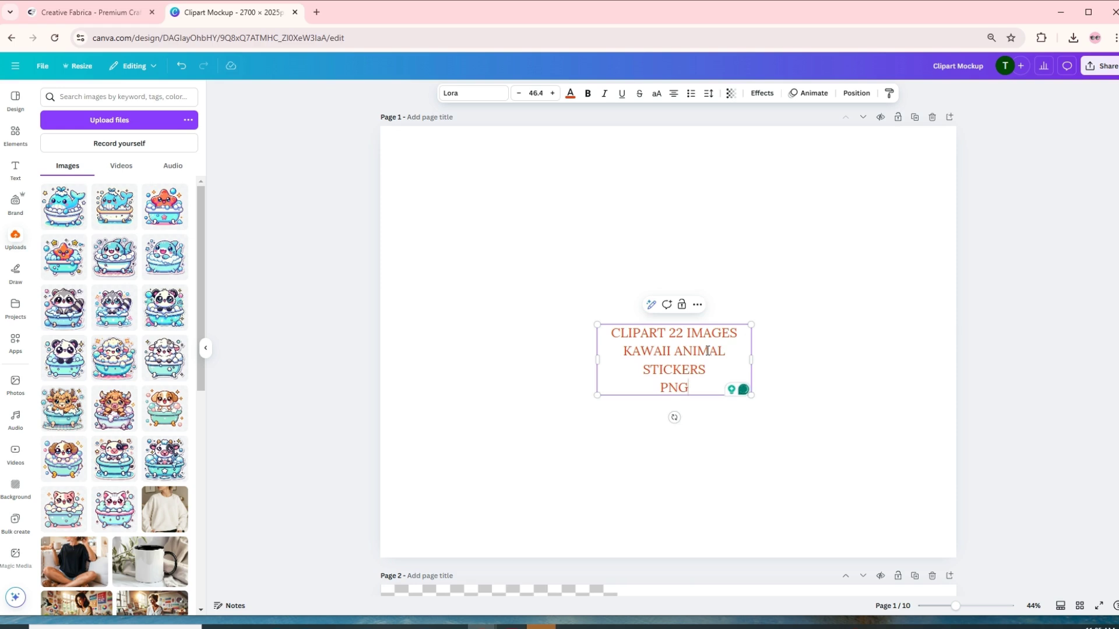
{"action": "left_click_drag", "start_coordinate": [655, 364], "coordinate": [649, 346]}
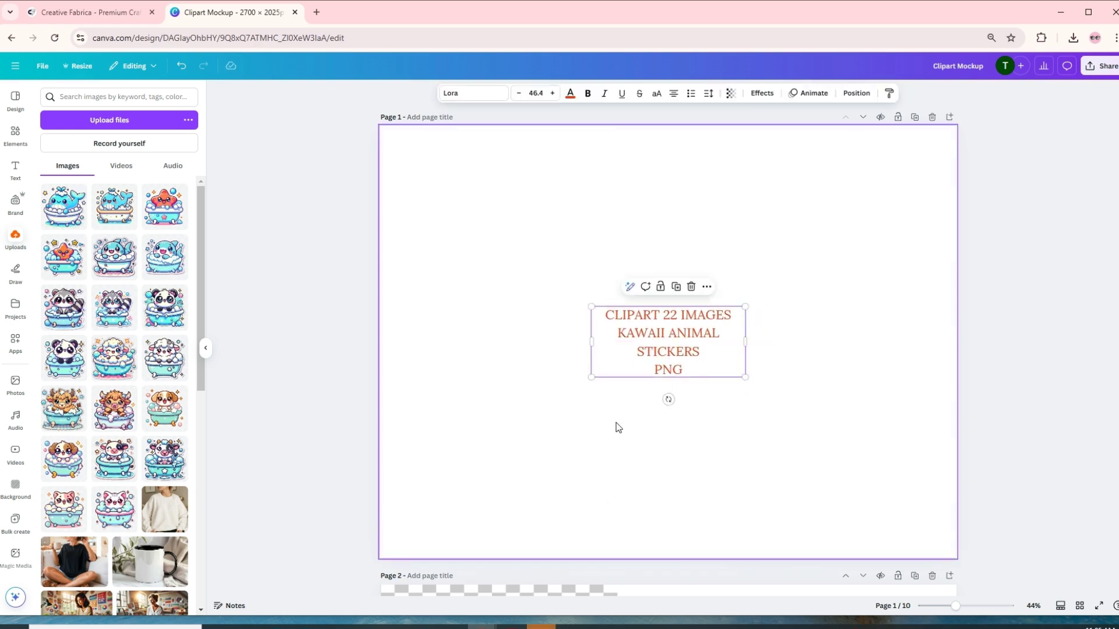
{"action": "left_click", "coordinate": [618, 425]}
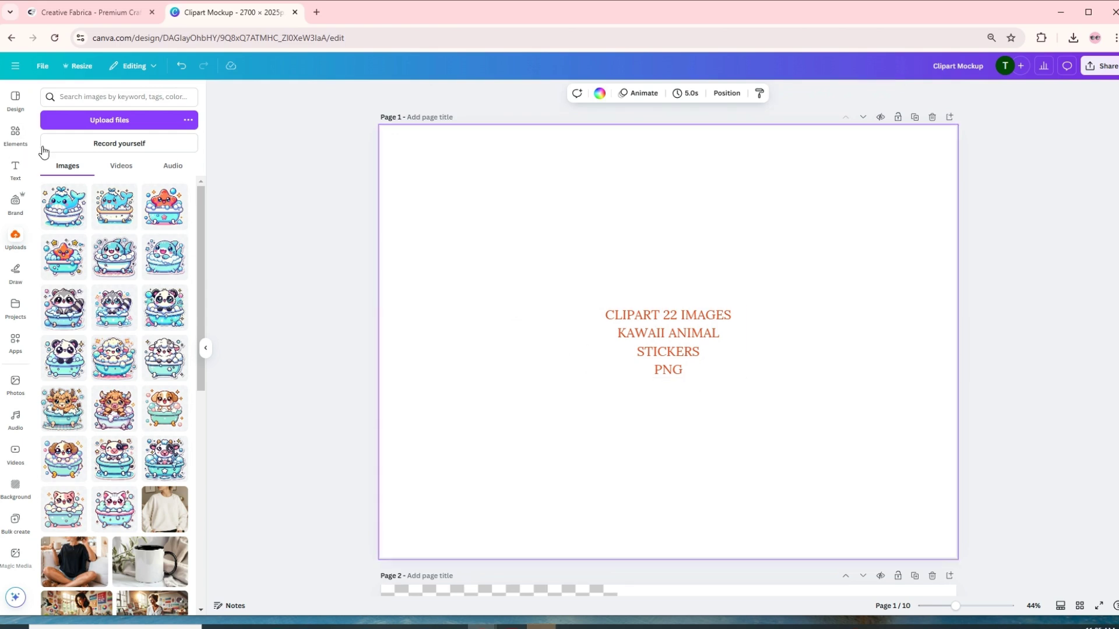
{"action": "left_click", "coordinate": [13, 136]}
{"action": "left_click", "coordinate": [75, 96]}
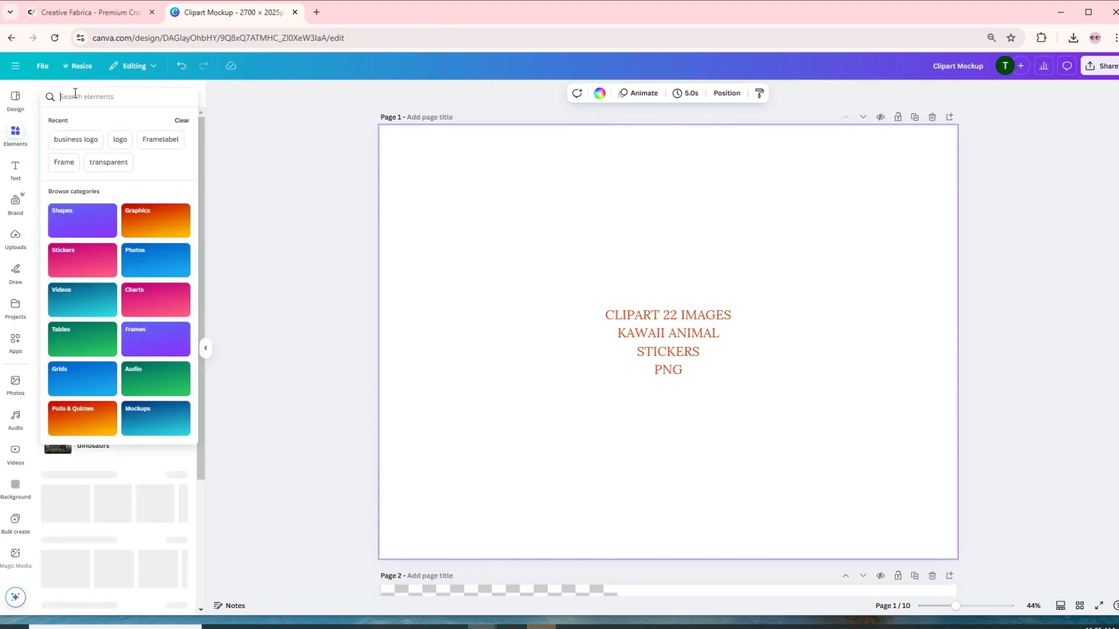
{"action": "type", "text": "labe"}
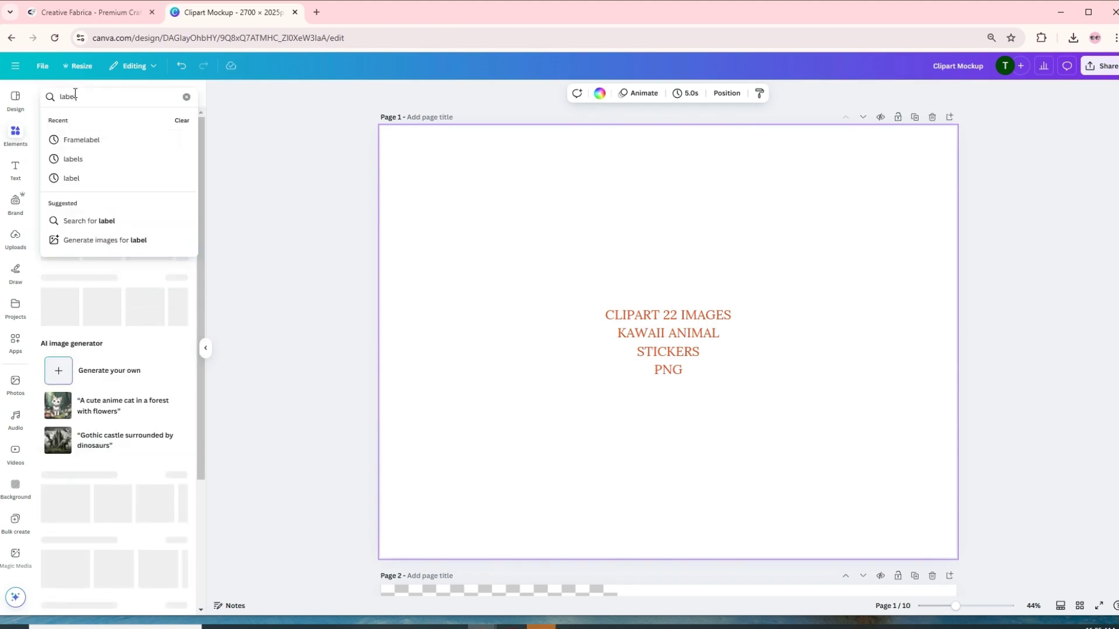
{"action": "type", "text": "l"}
{"action": "left_click", "coordinate": [75, 158]}
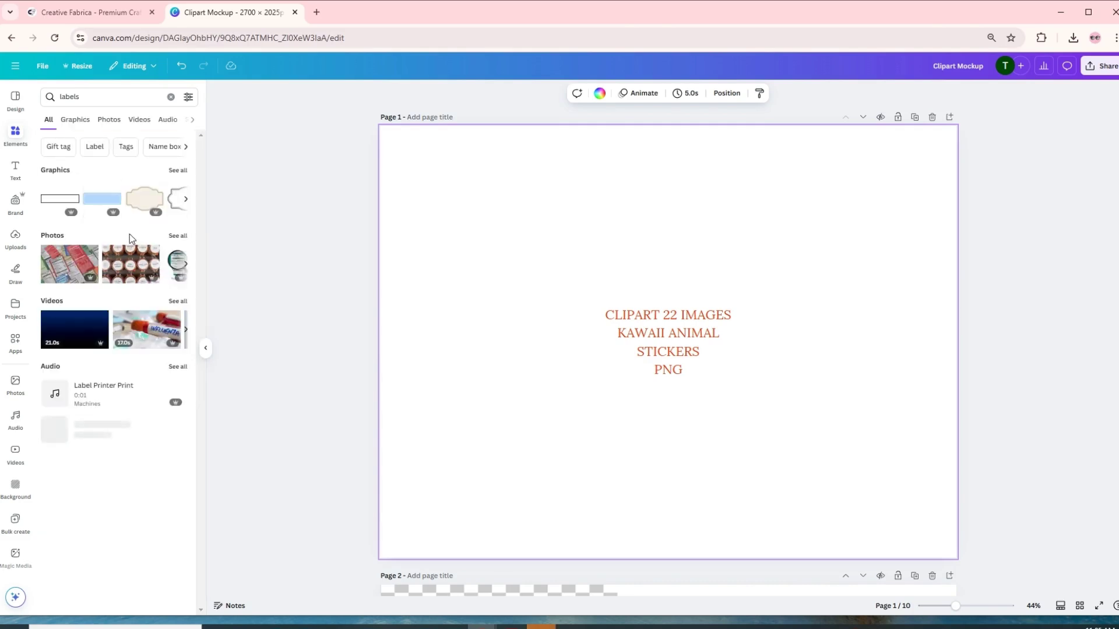
{"action": "left_click", "coordinate": [177, 171]}
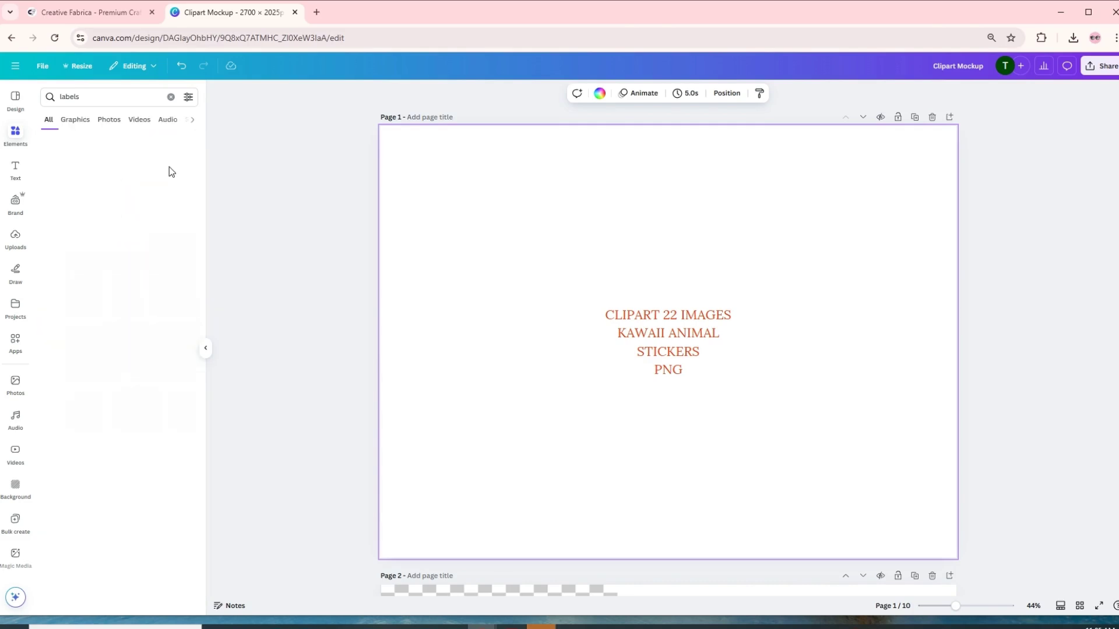
{"action": "left_click", "coordinate": [165, 187]}
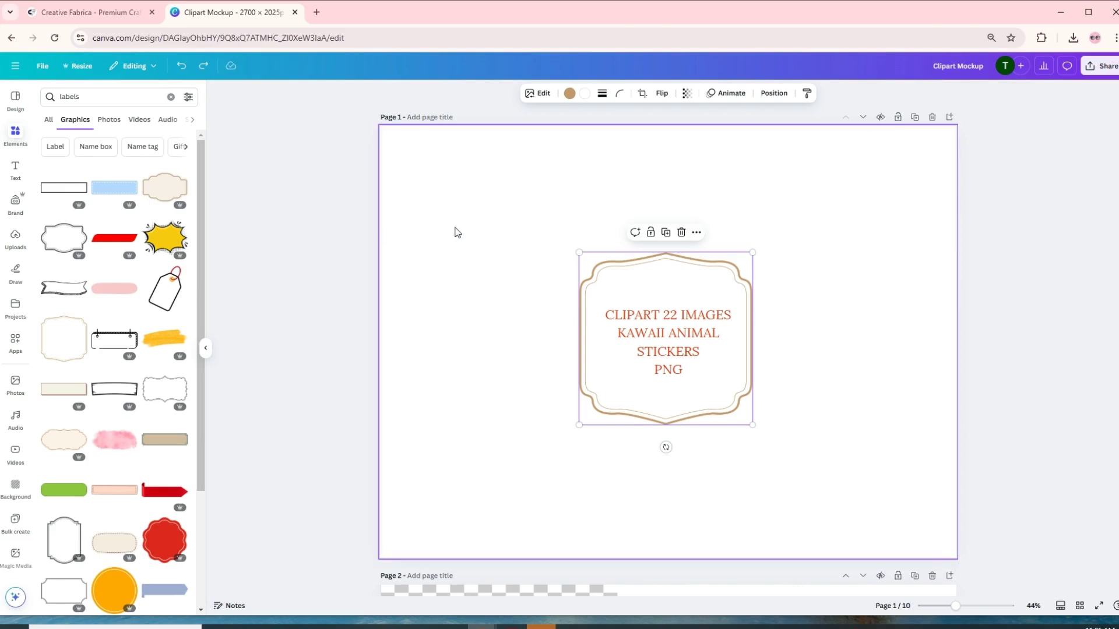
{"action": "left_click", "coordinate": [569, 93]}
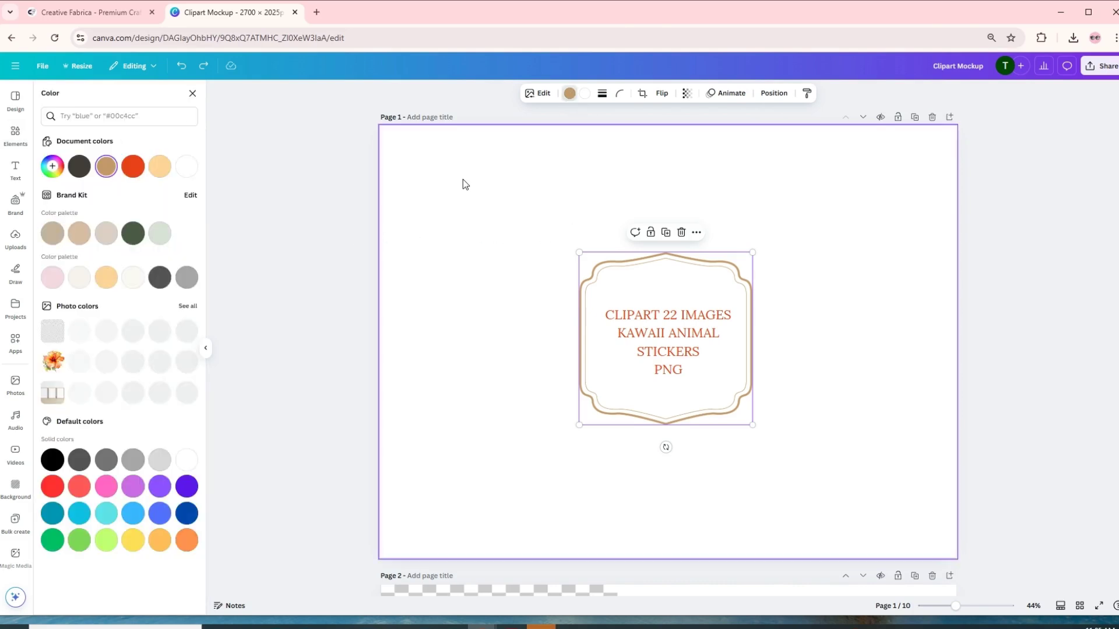
{"action": "left_click", "coordinate": [133, 167]}
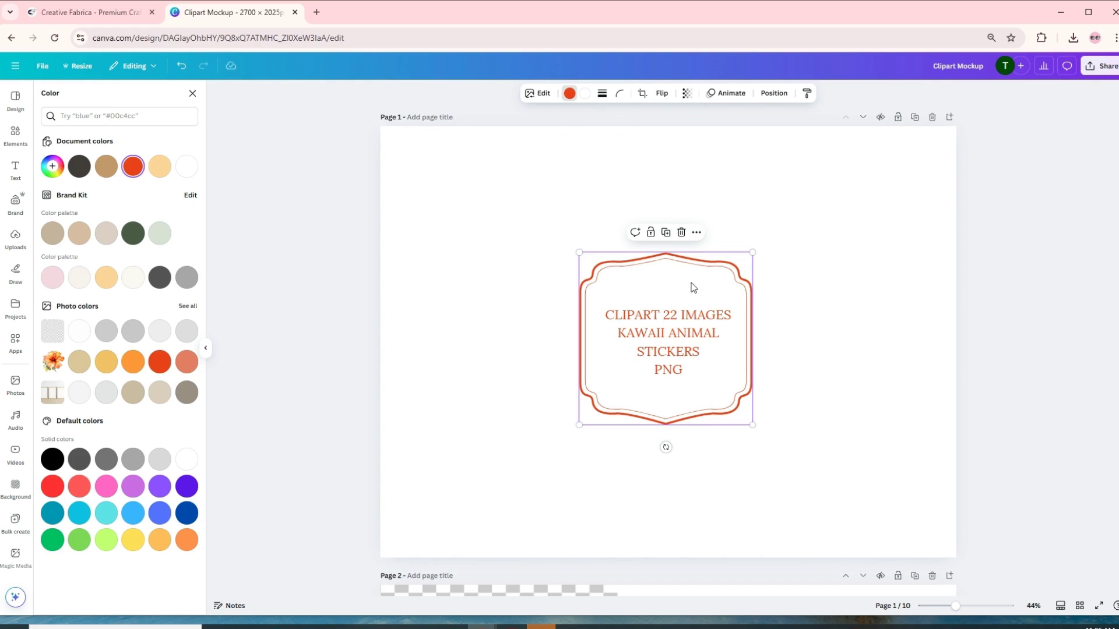
{"action": "key", "text": "Delete"}
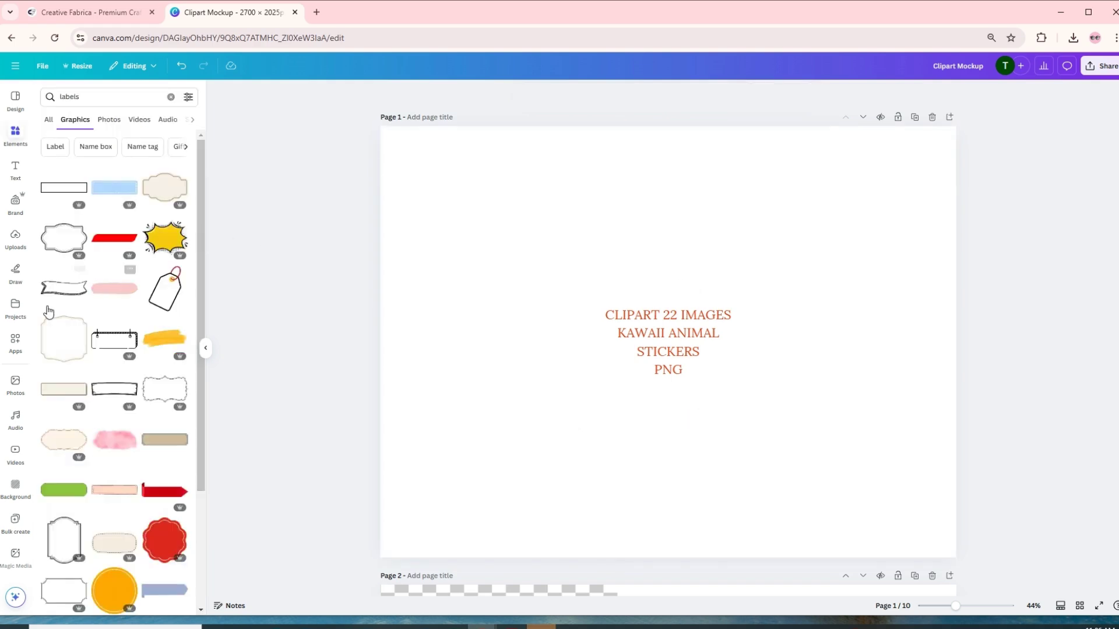
{"action": "left_click", "coordinate": [15, 240]}
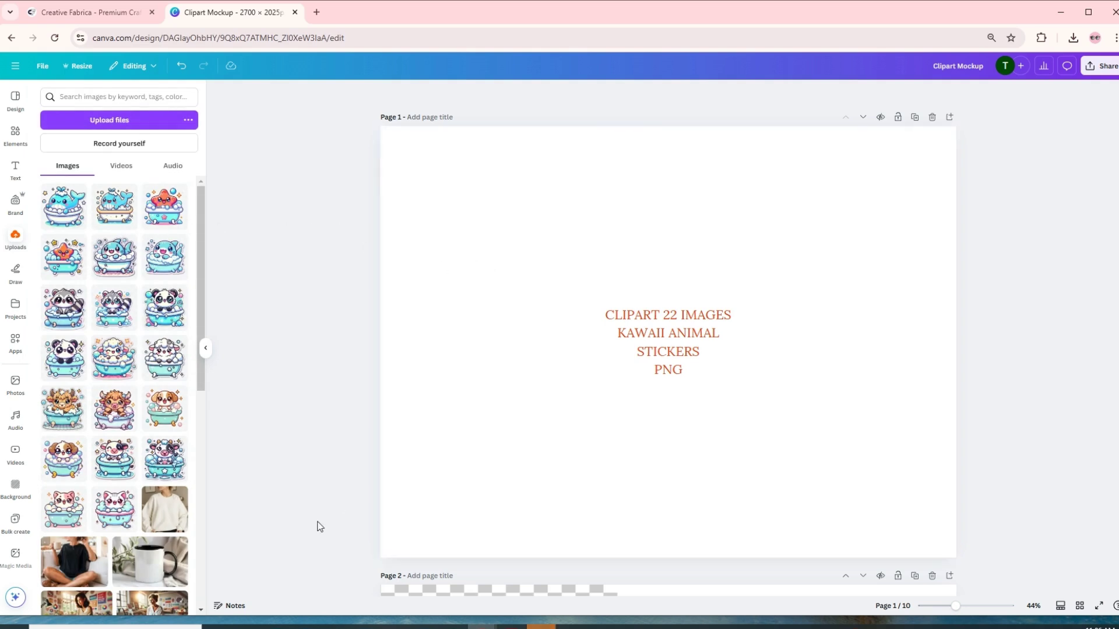
Step: Place the cat bathtub sticker at page 1's top left and the cow sticker at top right
{"action": "left_click_drag", "start_coordinate": [121, 500], "coordinate": [493, 226]}
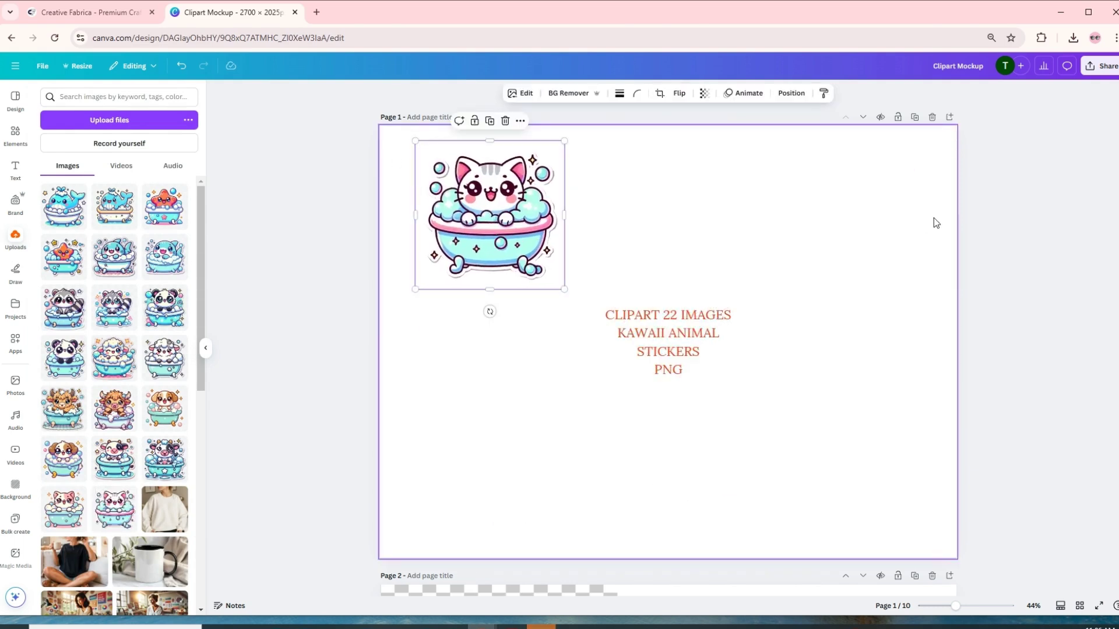
{"action": "left_click_drag", "start_coordinate": [495, 218], "coordinate": [496, 230]}
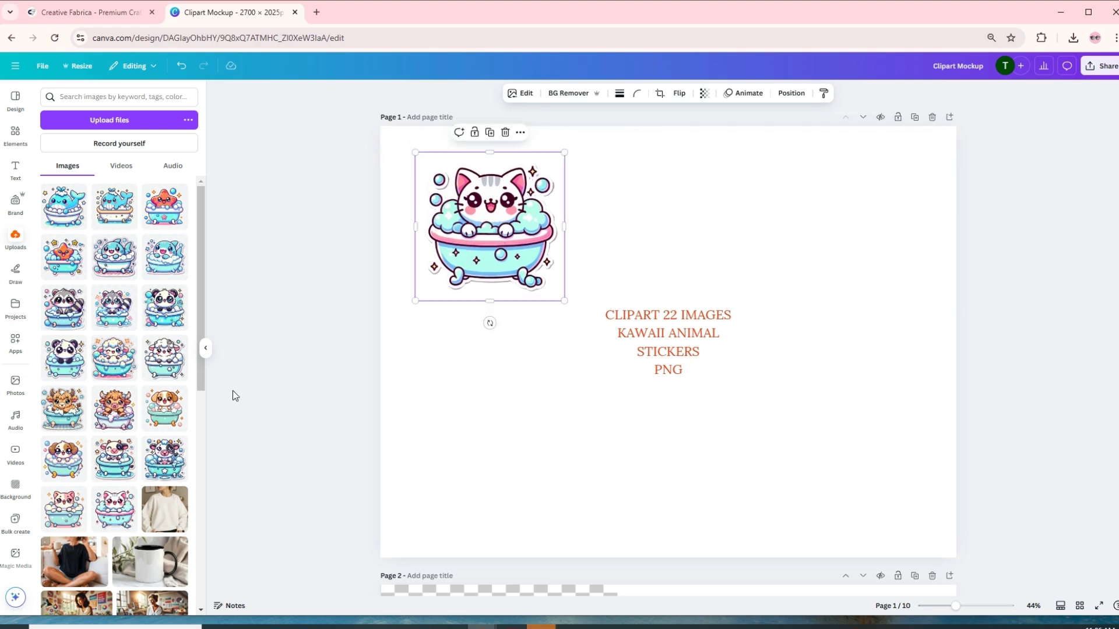
{"action": "left_click_drag", "start_coordinate": [165, 458], "coordinate": [771, 238]}
{"action": "left_click_drag", "start_coordinate": [811, 302], "coordinate": [834, 220]}
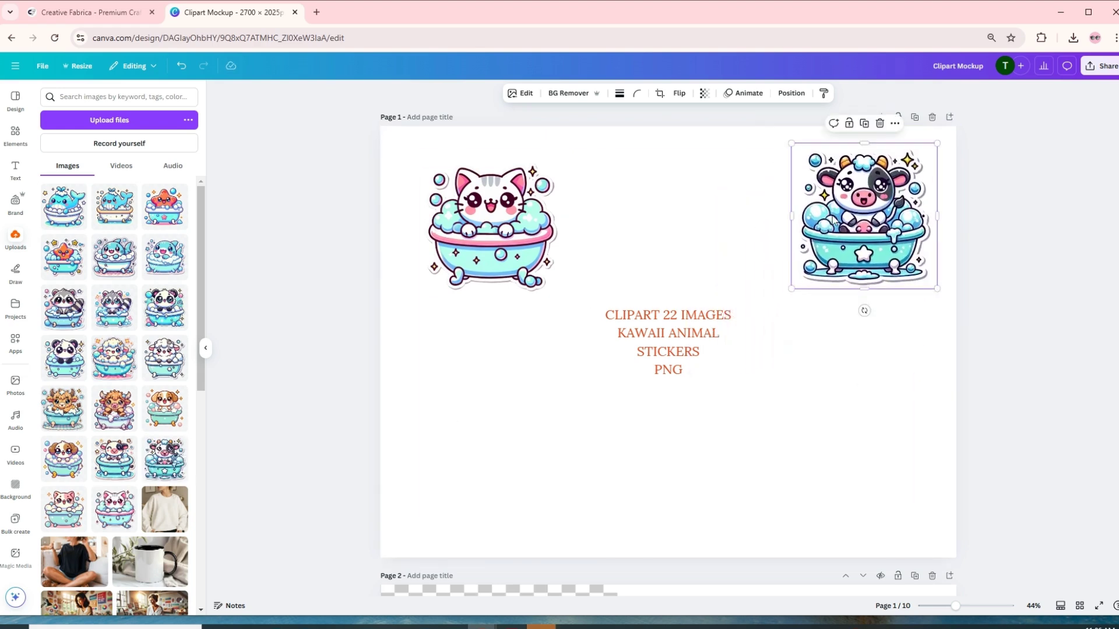
{"action": "left_click", "coordinate": [508, 135]}
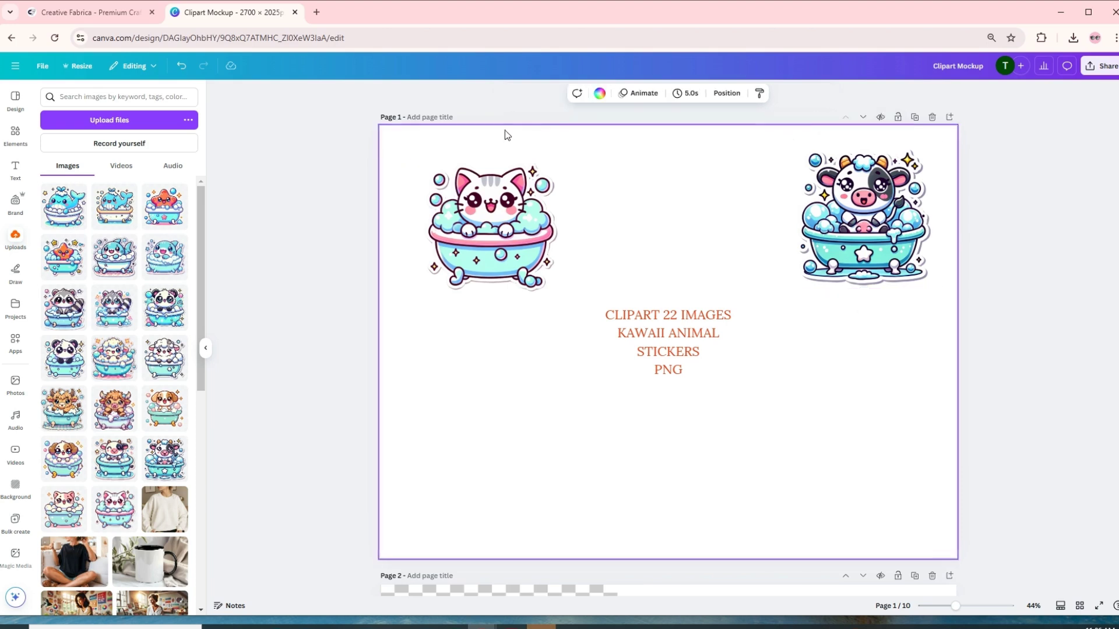
Step: Give page 1 a custom soft beige (#E1CDB8) background after trying peach and off-white
{"action": "left_click", "coordinate": [598, 95]}
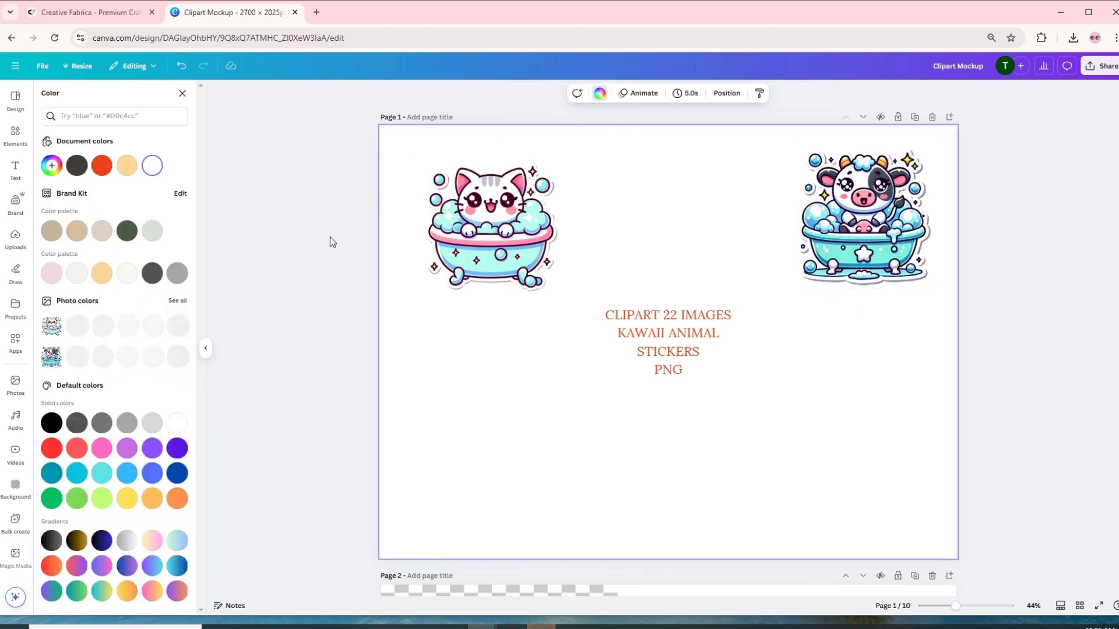
{"action": "left_click", "coordinate": [127, 166]}
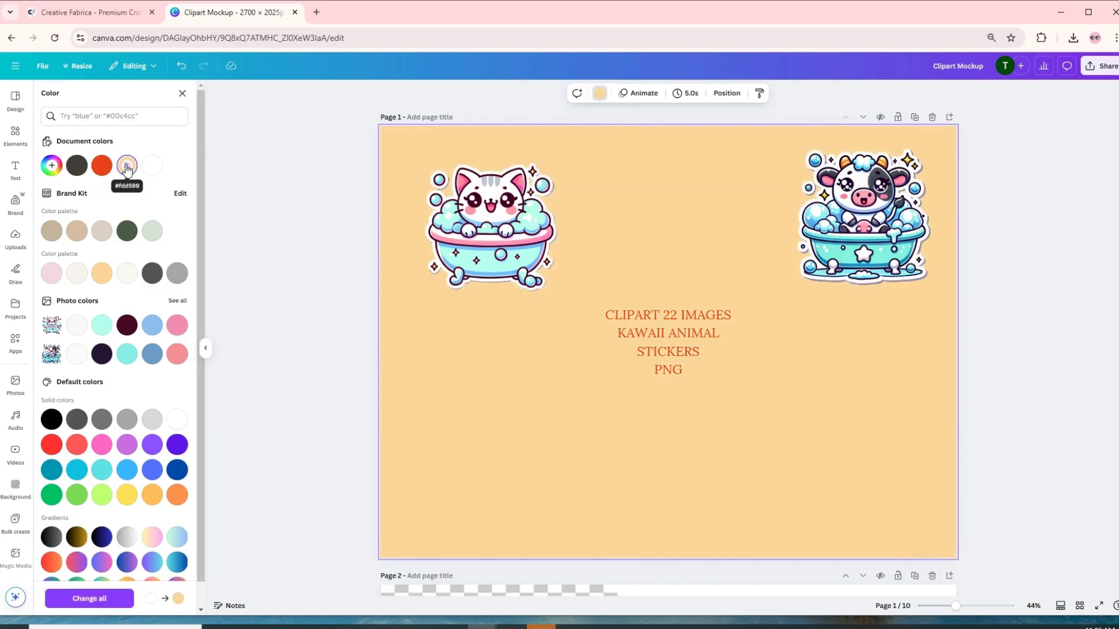
{"action": "left_click", "coordinate": [78, 275]}
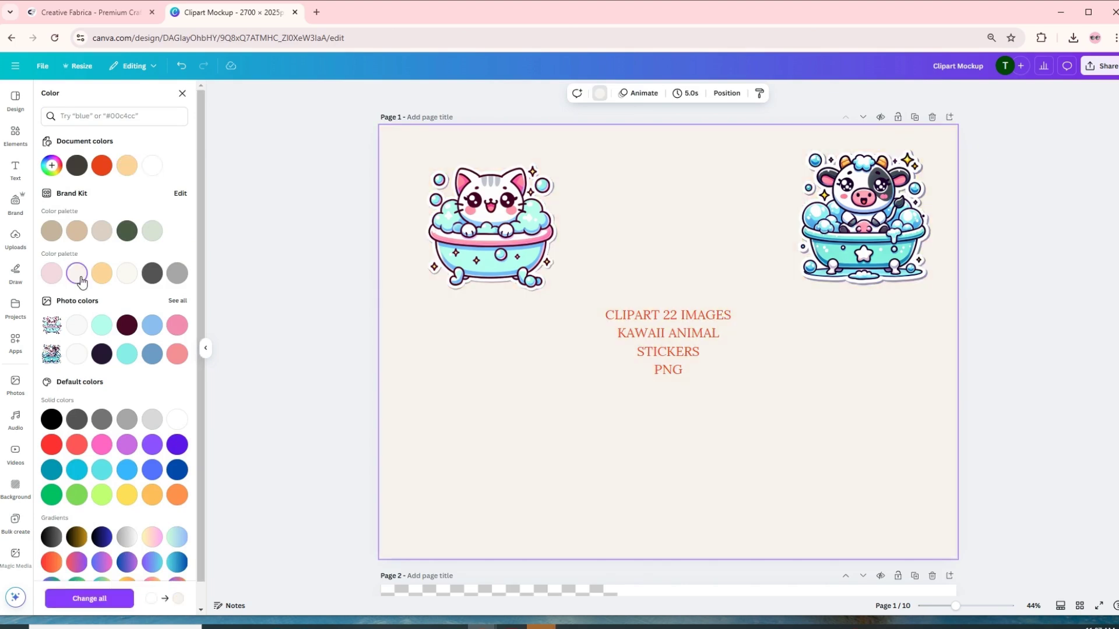
{"action": "left_click", "coordinate": [51, 166]}
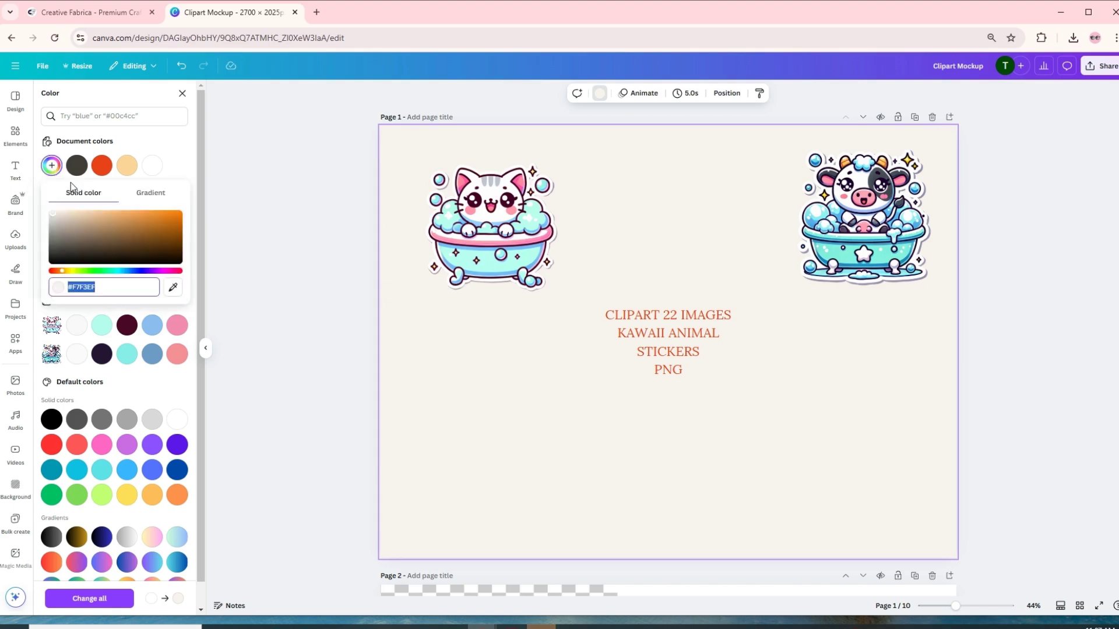
{"action": "left_click_drag", "start_coordinate": [60, 218], "coordinate": [73, 217]}
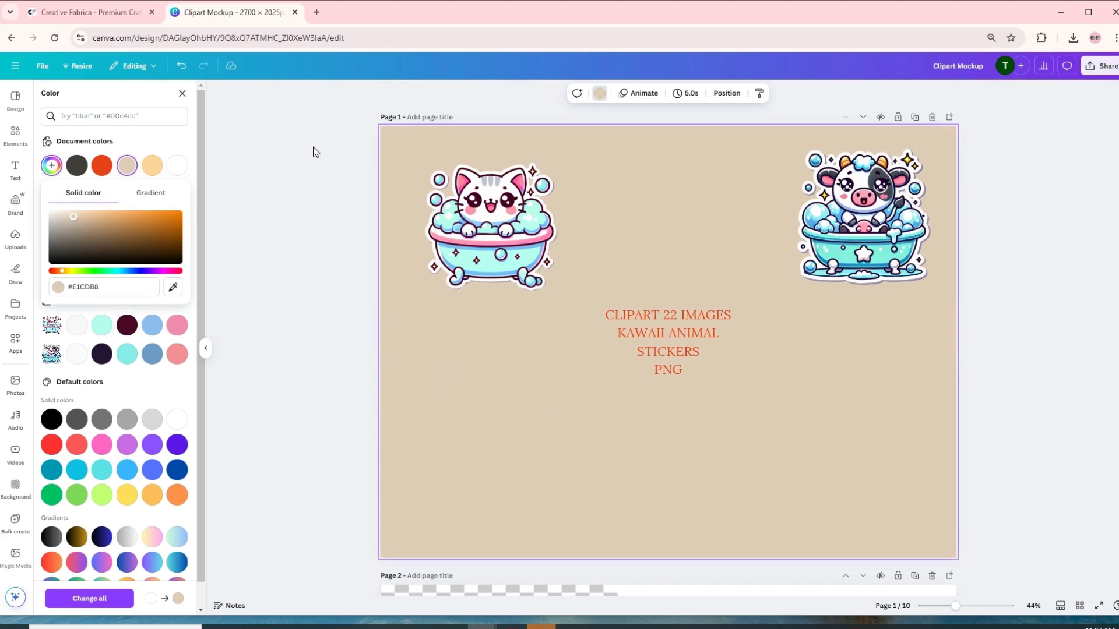
{"action": "left_click", "coordinate": [327, 160]}
{"action": "left_click", "coordinate": [15, 239]}
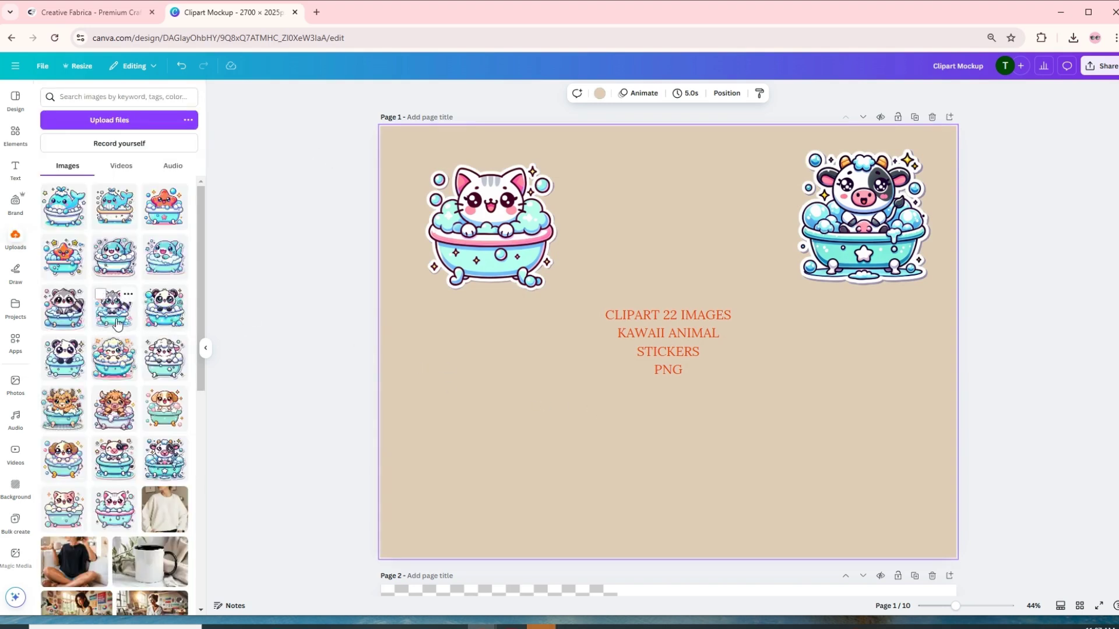
Step: Align the cow and cat stickers, then add a shrunken dog sticker beneath the cat
{"action": "mouse_move", "coordinate": [821, 263]}
{"action": "left_mouse_down"}
{"action": "mouse_move", "coordinate": [826, 256]}
{"action": "mouse_move", "coordinate": [804, 277]}
{"action": "mouse_move", "coordinate": [810, 271]}
{"action": "left_mouse_up"}
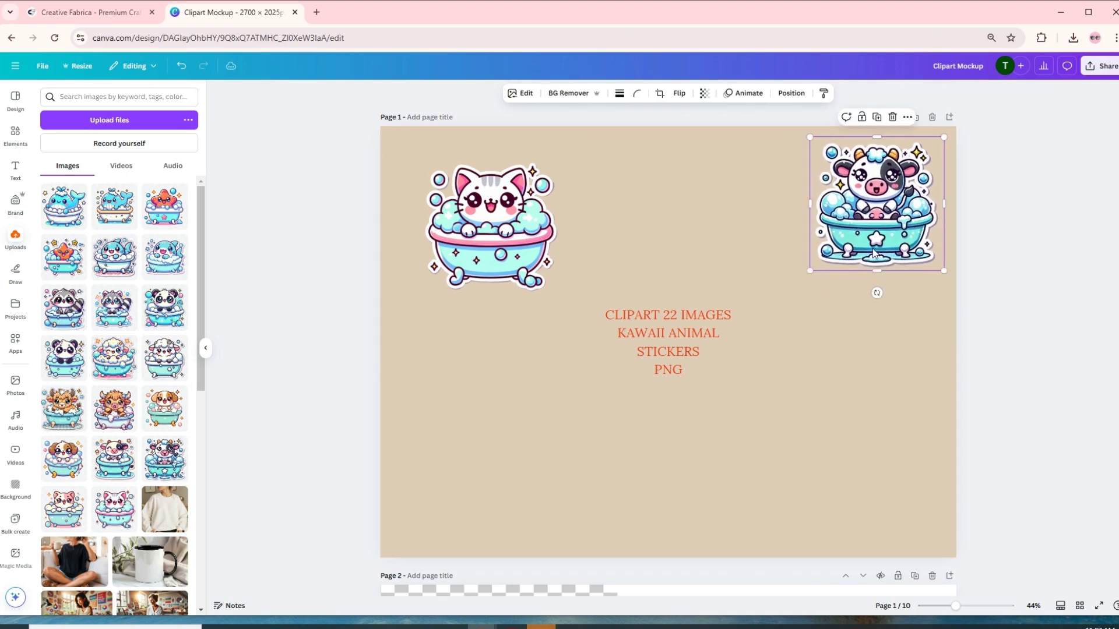
{"action": "left_click_drag", "start_coordinate": [870, 233], "coordinate": [870, 243]}
{"action": "left_click_drag", "start_coordinate": [506, 239], "coordinate": [499, 226]}
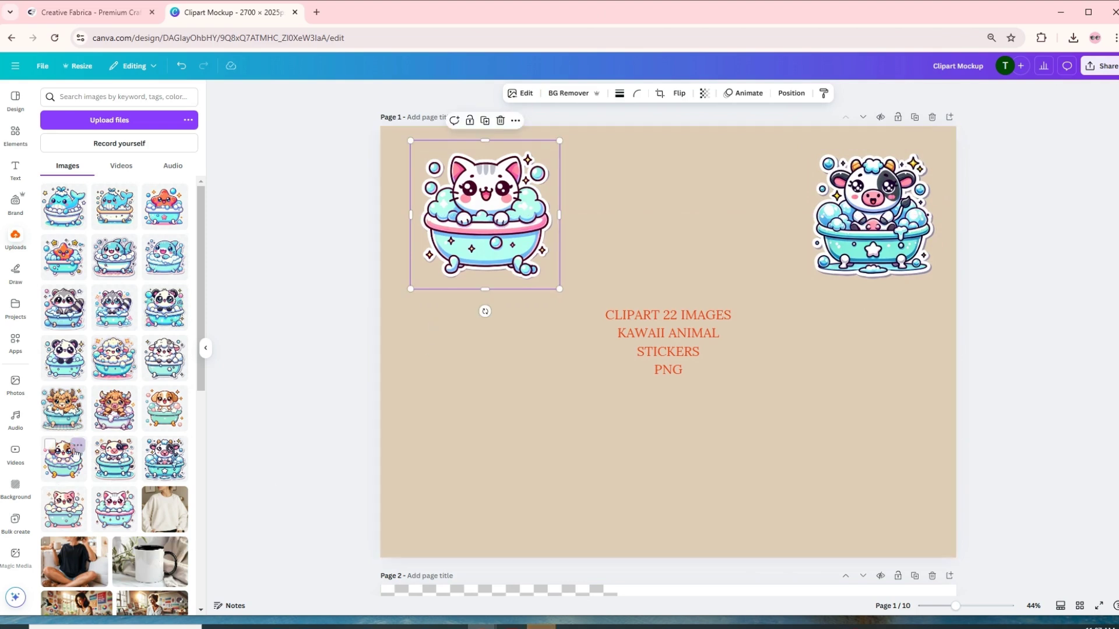
{"action": "left_click_drag", "start_coordinate": [70, 464], "coordinate": [491, 491]}
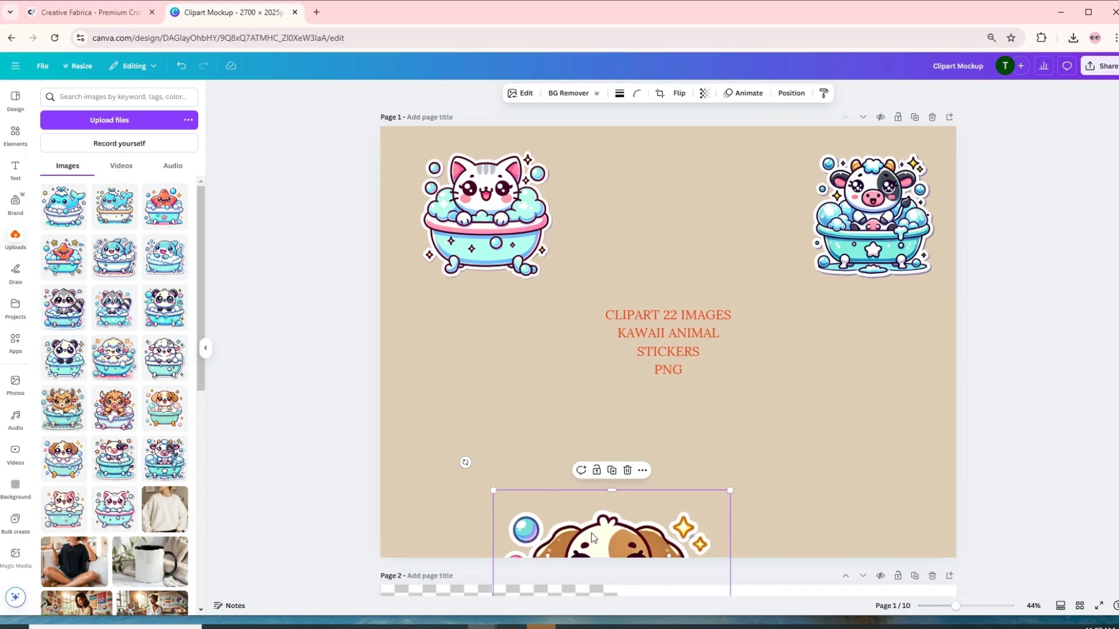
{"action": "left_click_drag", "start_coordinate": [594, 539], "coordinate": [472, 362]}
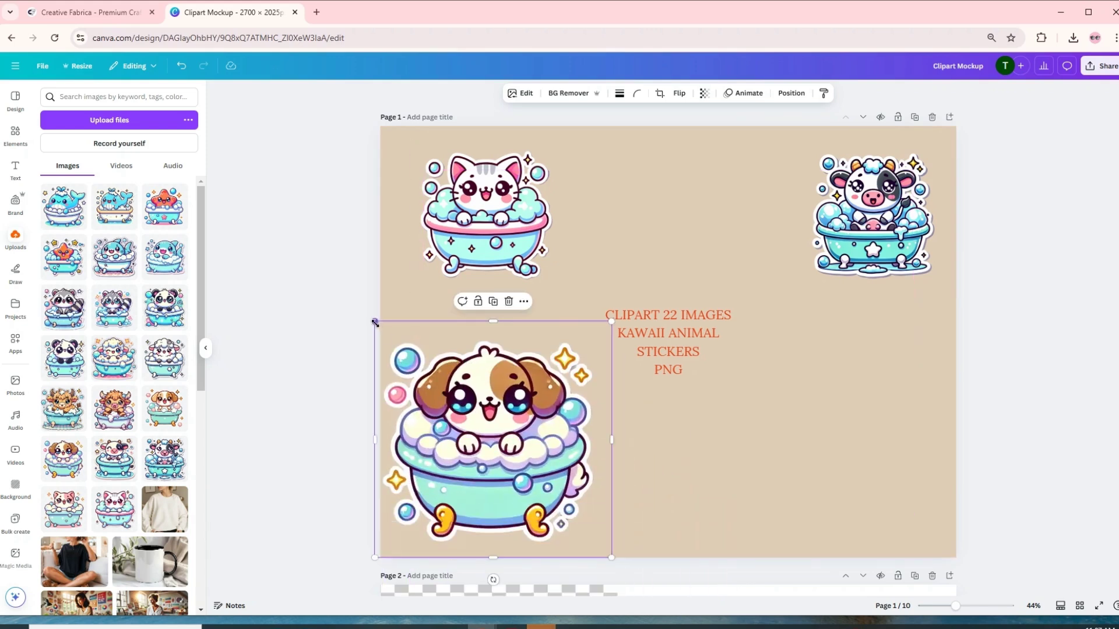
{"action": "left_click_drag", "start_coordinate": [375, 322], "coordinate": [455, 403]}
{"action": "left_click_drag", "start_coordinate": [516, 497], "coordinate": [472, 478]}
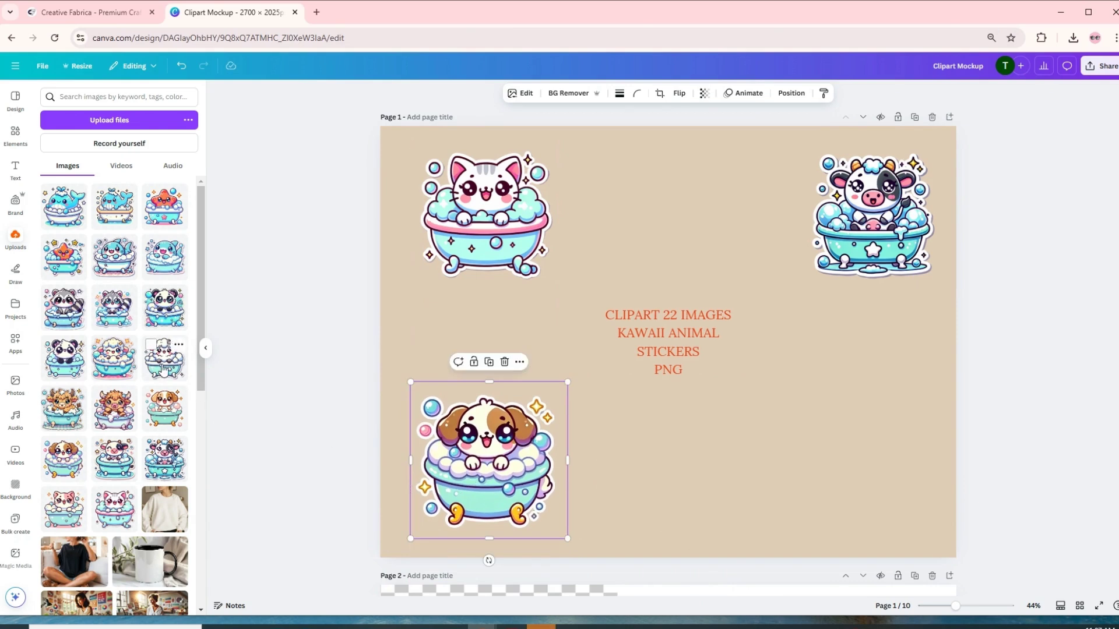
Step: Add the sheep sticker in the lower-right corner and the raccoon at top centre
{"action": "left_click_drag", "start_coordinate": [164, 370], "coordinate": [750, 507]}
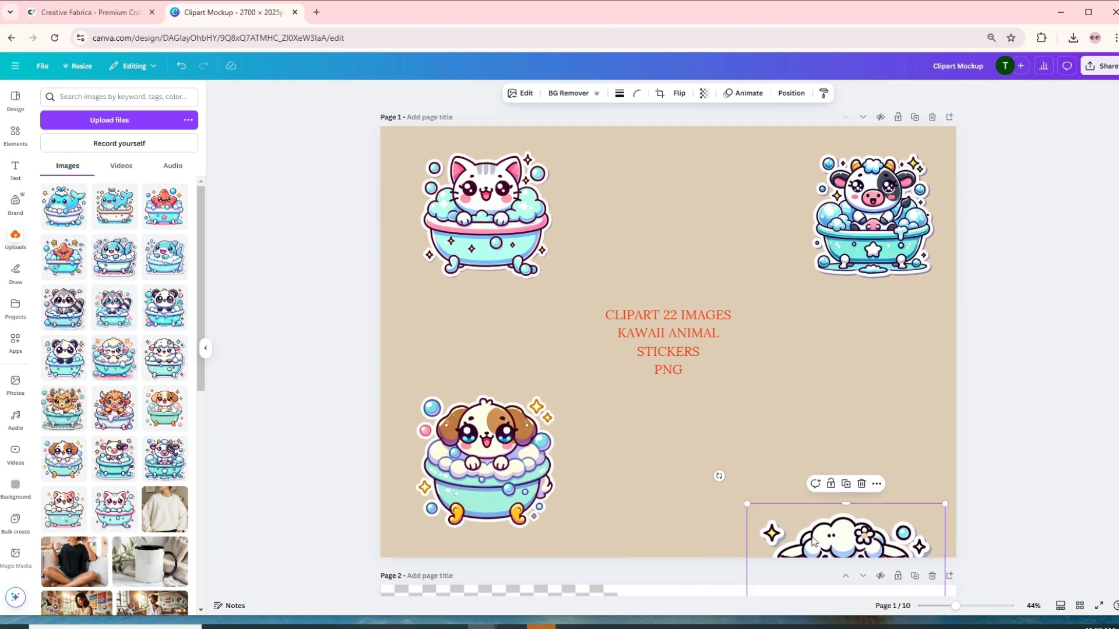
{"action": "left_click_drag", "start_coordinate": [822, 545], "coordinate": [822, 402]}
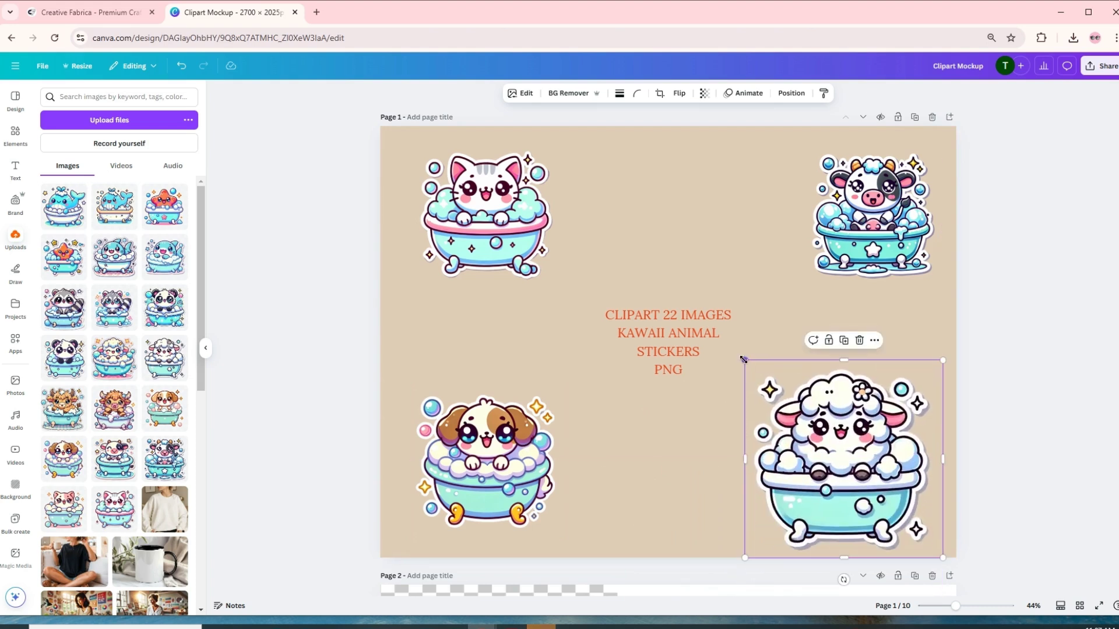
{"action": "left_click_drag", "start_coordinate": [745, 362], "coordinate": [765, 380]}
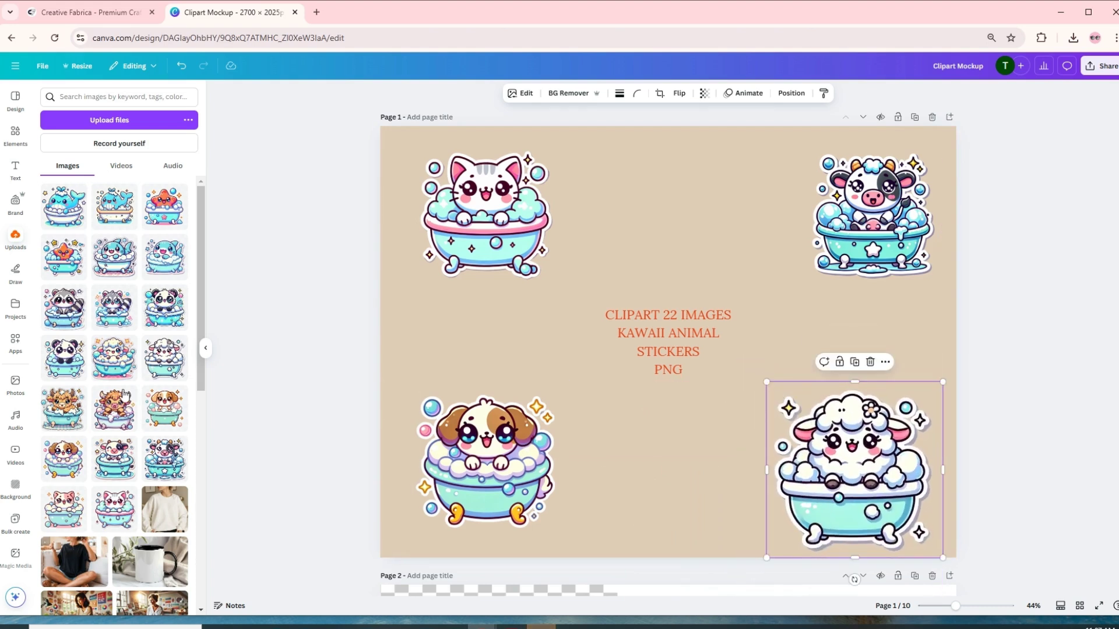
{"action": "left_click_drag", "start_coordinate": [198, 297], "coordinate": [778, 361]}
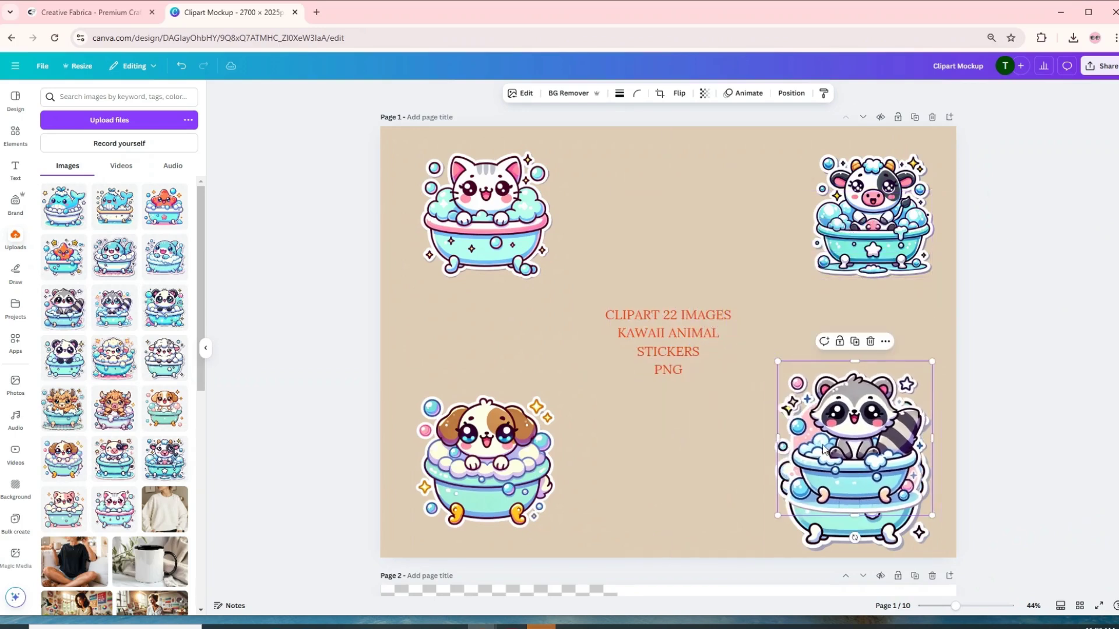
{"action": "left_click_drag", "start_coordinate": [824, 448], "coordinate": [645, 226]}
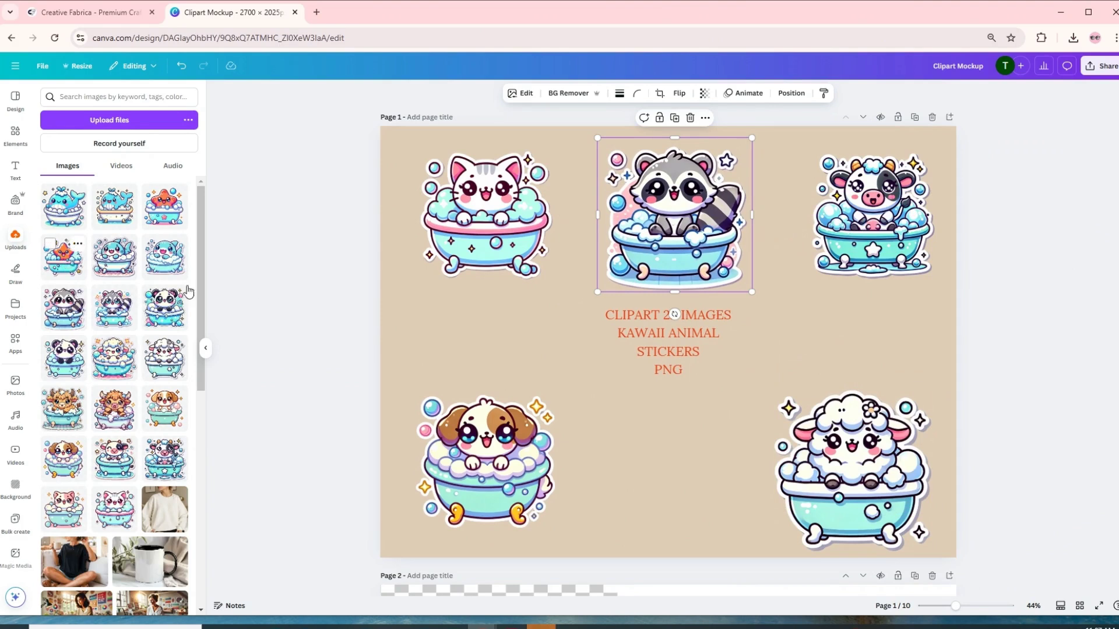
Step: Add the starfish sticker at bottom middle and nudge the sheep and dog into line
{"action": "left_click_drag", "start_coordinate": [64, 256], "coordinate": [771, 524]}
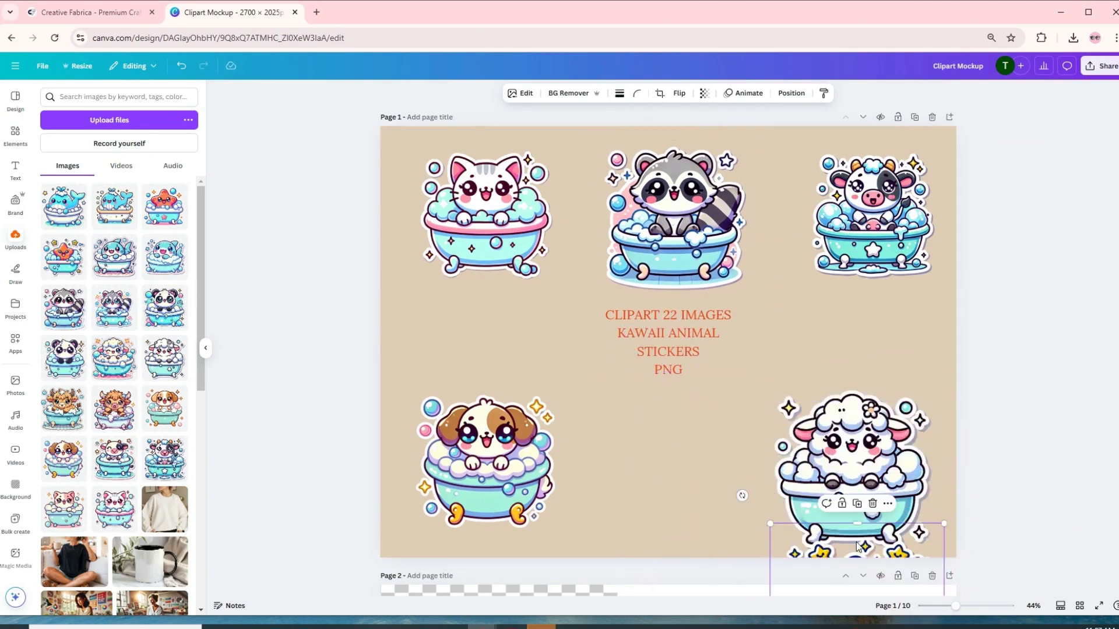
{"action": "left_click_drag", "start_coordinate": [856, 546], "coordinate": [678, 400]}
{"action": "left_click_drag", "start_coordinate": [856, 475], "coordinate": [870, 468]}
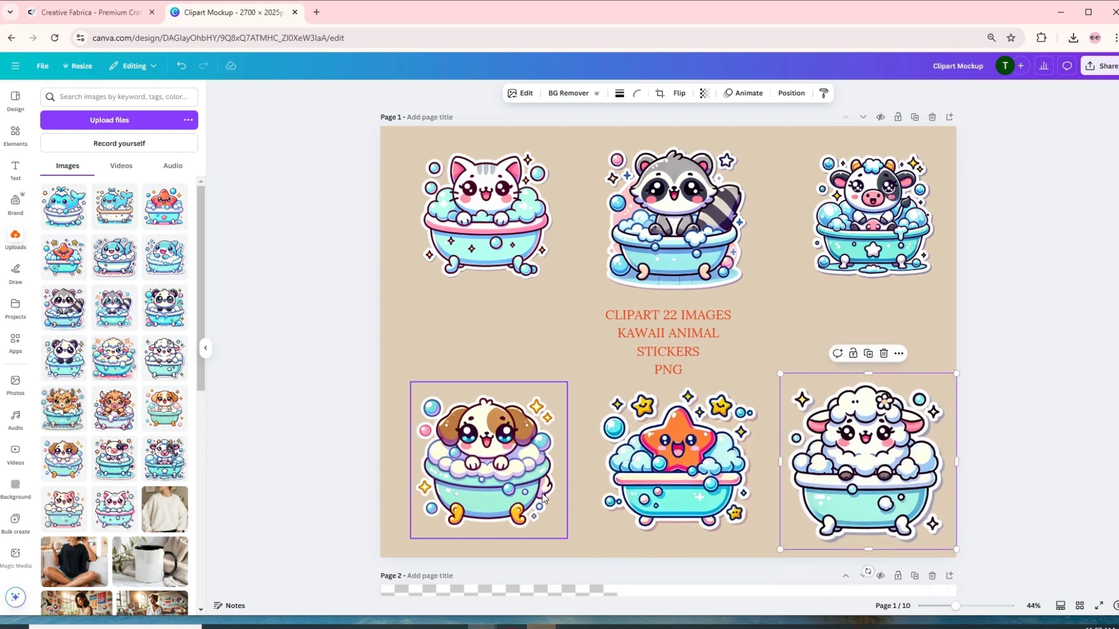
{"action": "left_click_drag", "start_coordinate": [520, 498], "coordinate": [516, 498]}
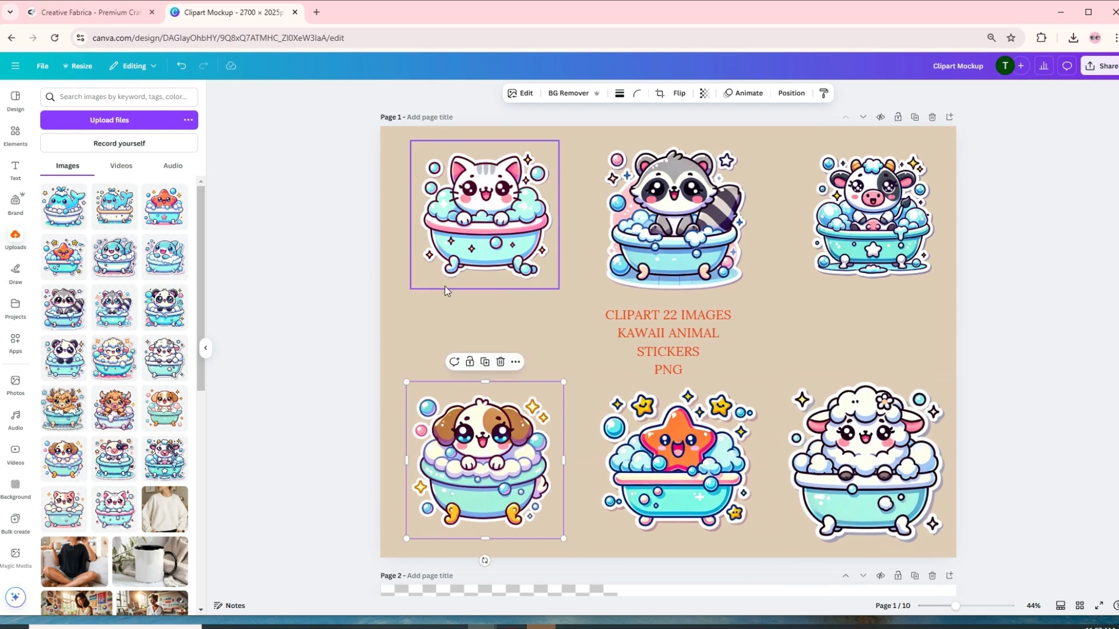
Step: Add a shrunken dolphin sticker to the right column and shrink the cow above it
{"action": "left_click_drag", "start_coordinate": [115, 256], "coordinate": [410, 300]}
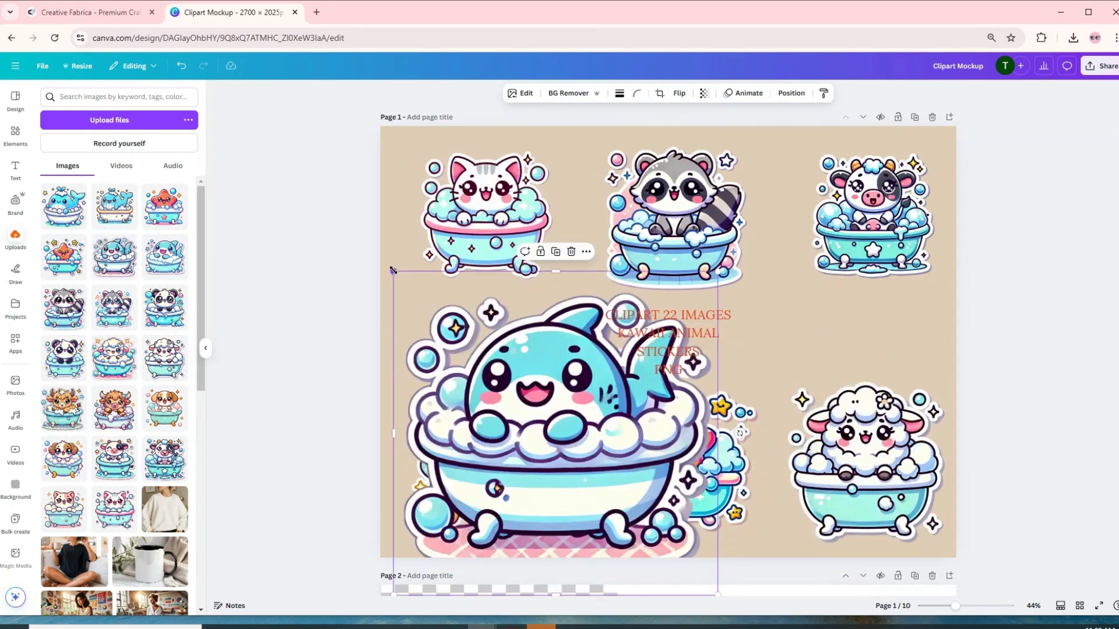
{"action": "left_click_drag", "start_coordinate": [391, 270], "coordinate": [563, 441]}
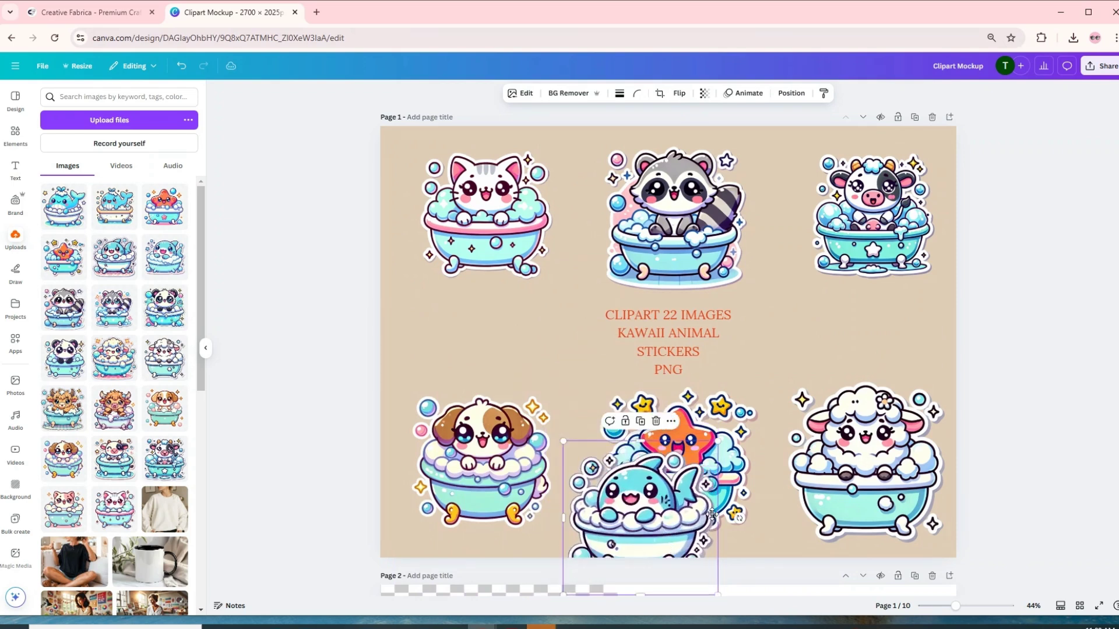
{"action": "left_click_drag", "start_coordinate": [712, 514], "coordinate": [924, 335]}
{"action": "left_click_drag", "start_coordinate": [862, 216], "coordinate": [851, 205]}
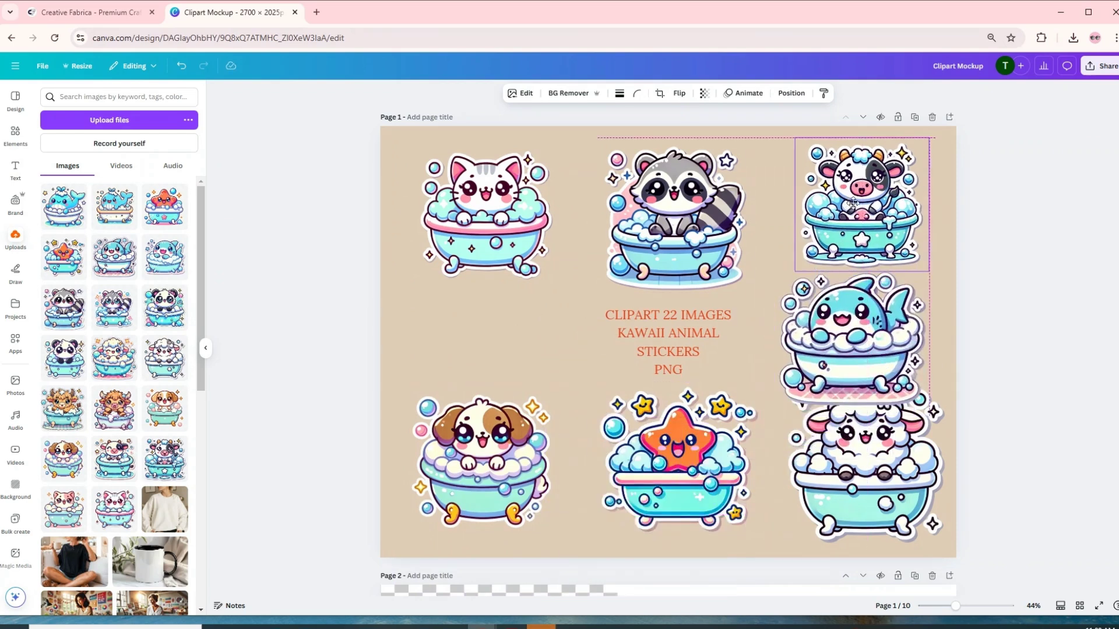
{"action": "left_click_drag", "start_coordinate": [794, 138], "coordinate": [803, 145]}
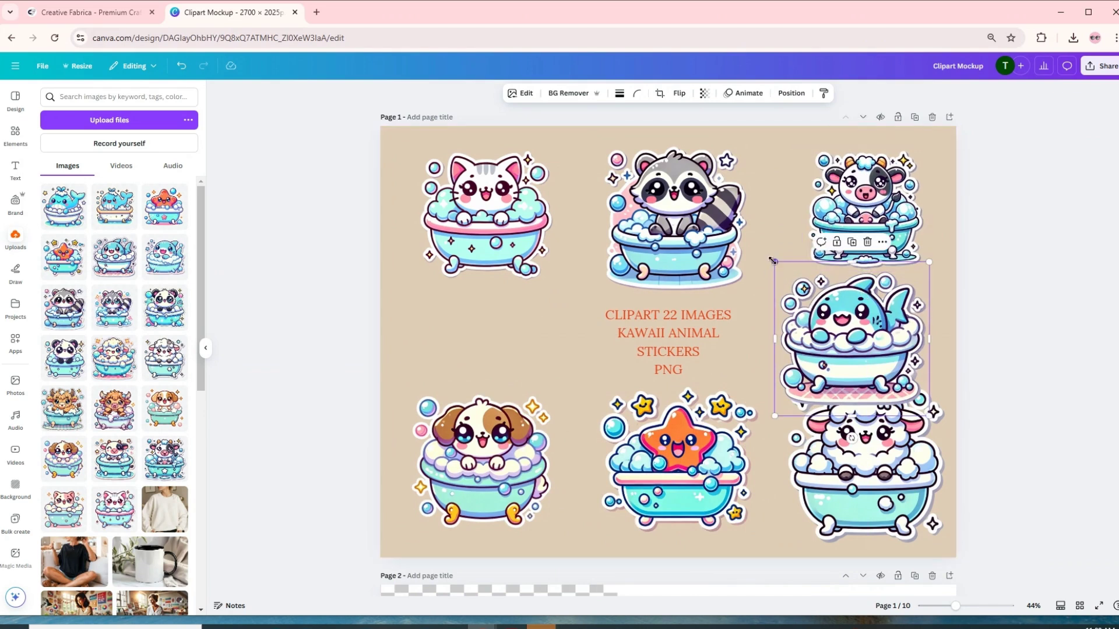
{"action": "left_click_drag", "start_coordinate": [774, 262], "coordinate": [799, 286]}
{"action": "left_click_drag", "start_coordinate": [852, 335], "coordinate": [850, 321]}
Step: Shrink the sheep, starfish and dog stickers to match and align the dolphin with the sheep
{"action": "left_click", "coordinate": [863, 461]}
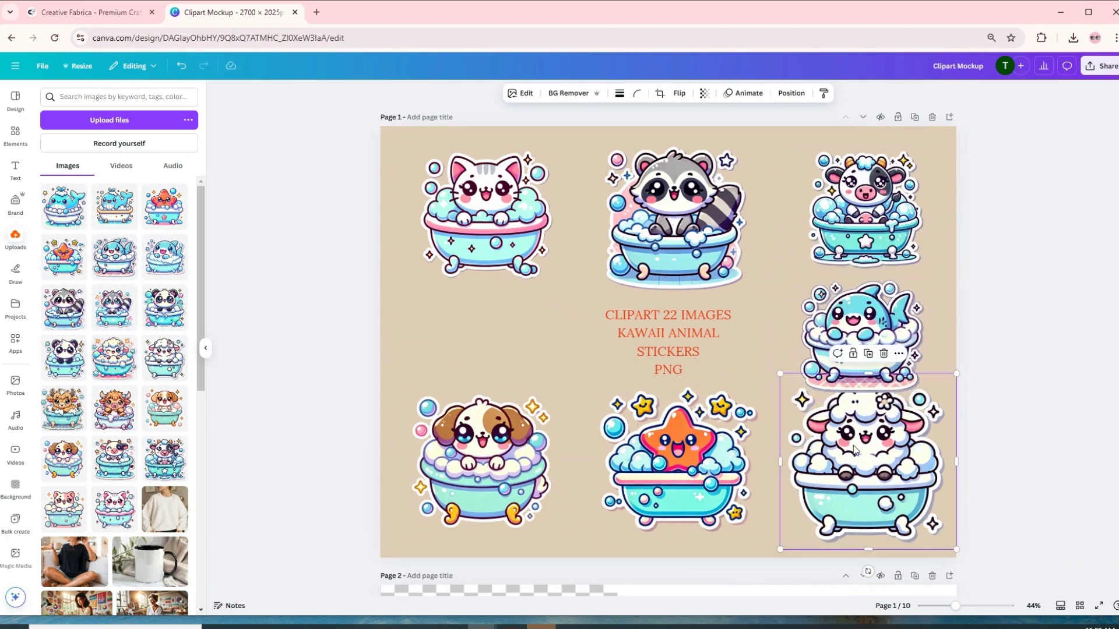
{"action": "left_click_drag", "start_coordinate": [785, 383], "coordinate": [816, 402]}
{"action": "left_click_drag", "start_coordinate": [874, 443], "coordinate": [862, 444]}
{"action": "left_click_drag", "start_coordinate": [854, 361], "coordinate": [868, 359]}
{"action": "left_click", "coordinate": [679, 440]}
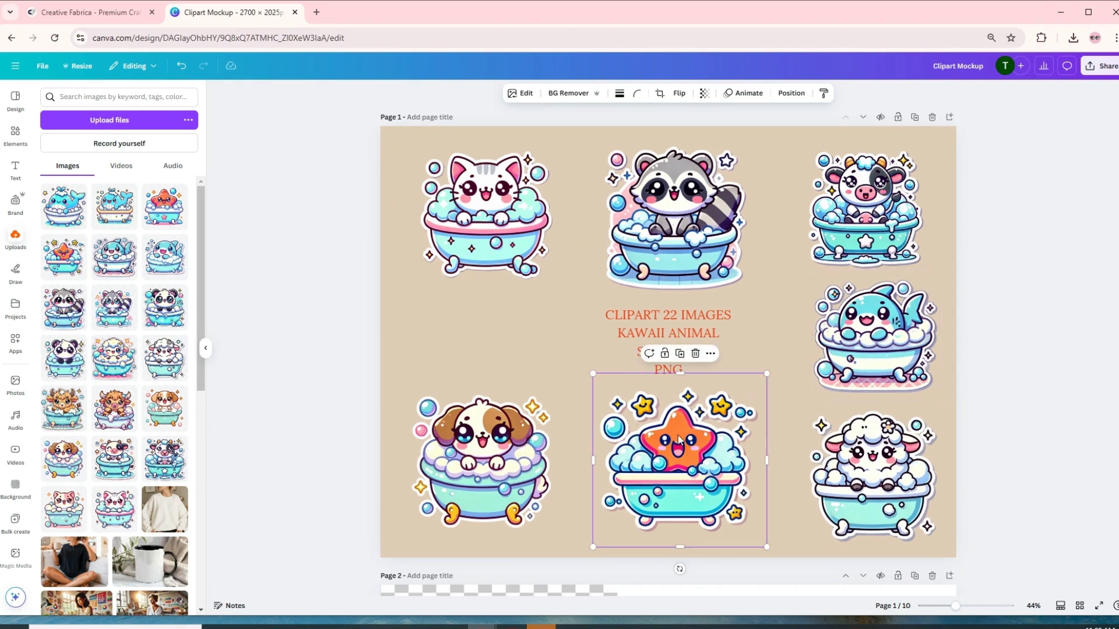
{"action": "left_click_drag", "start_coordinate": [593, 373], "coordinate": [616, 393]}
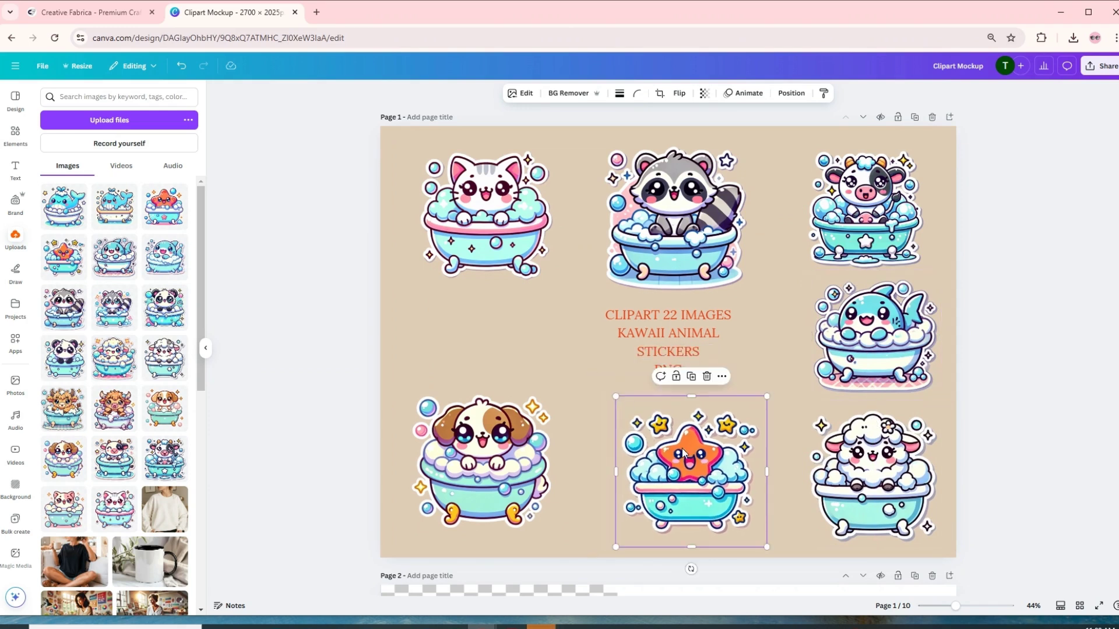
{"action": "left_click_drag", "start_coordinate": [678, 460], "coordinate": [664, 460]}
{"action": "left_click", "coordinate": [479, 438]}
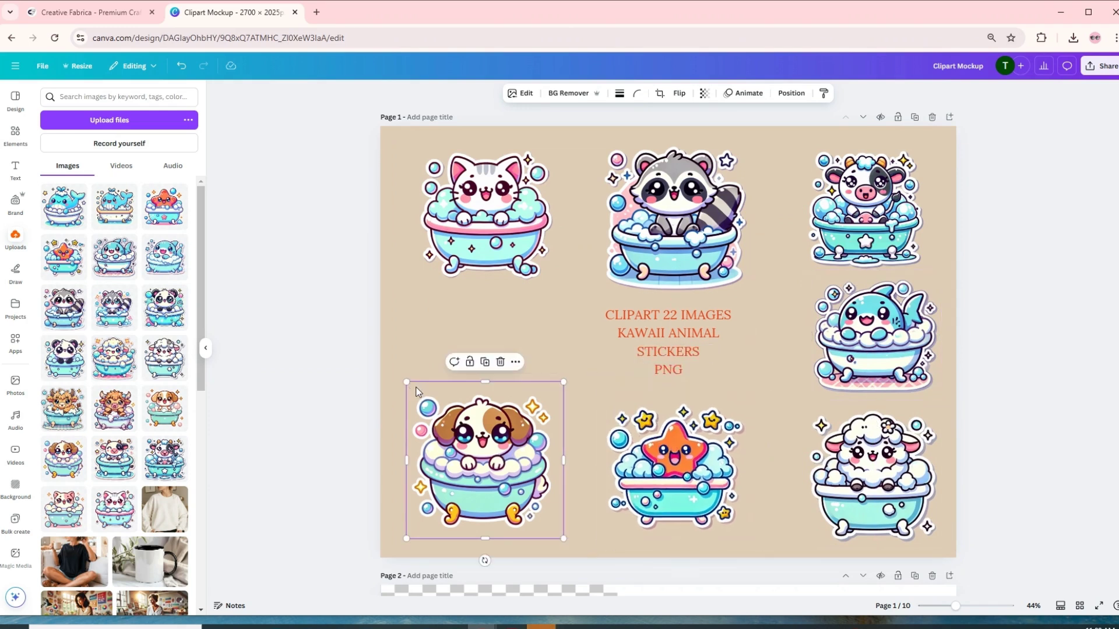
{"action": "left_click_drag", "start_coordinate": [406, 382], "coordinate": [422, 399]}
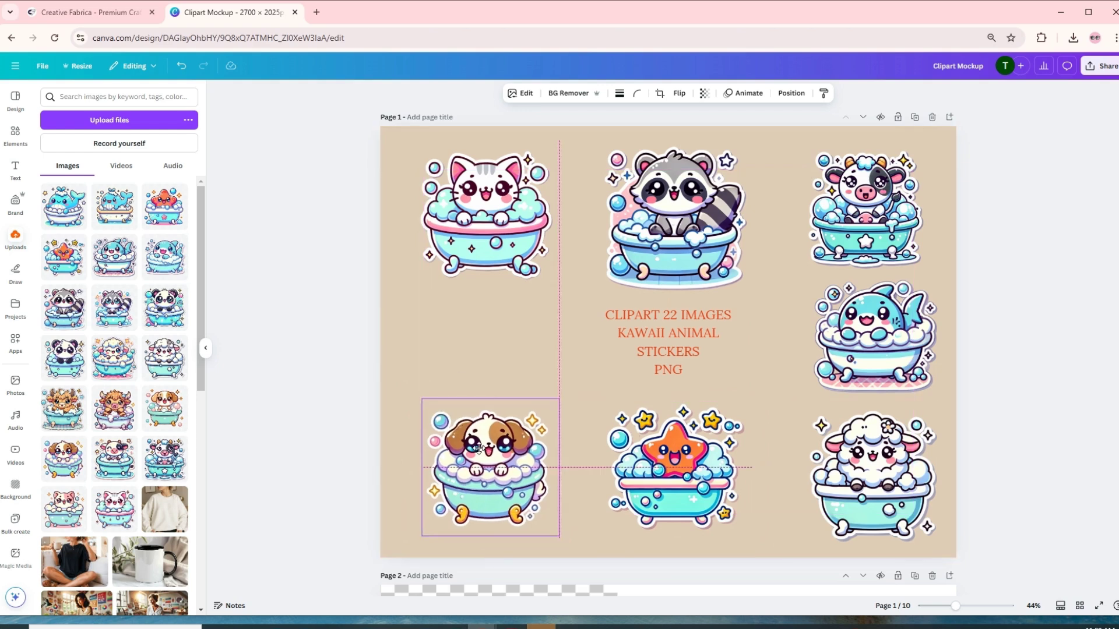
{"action": "left_click", "coordinate": [523, 241]}
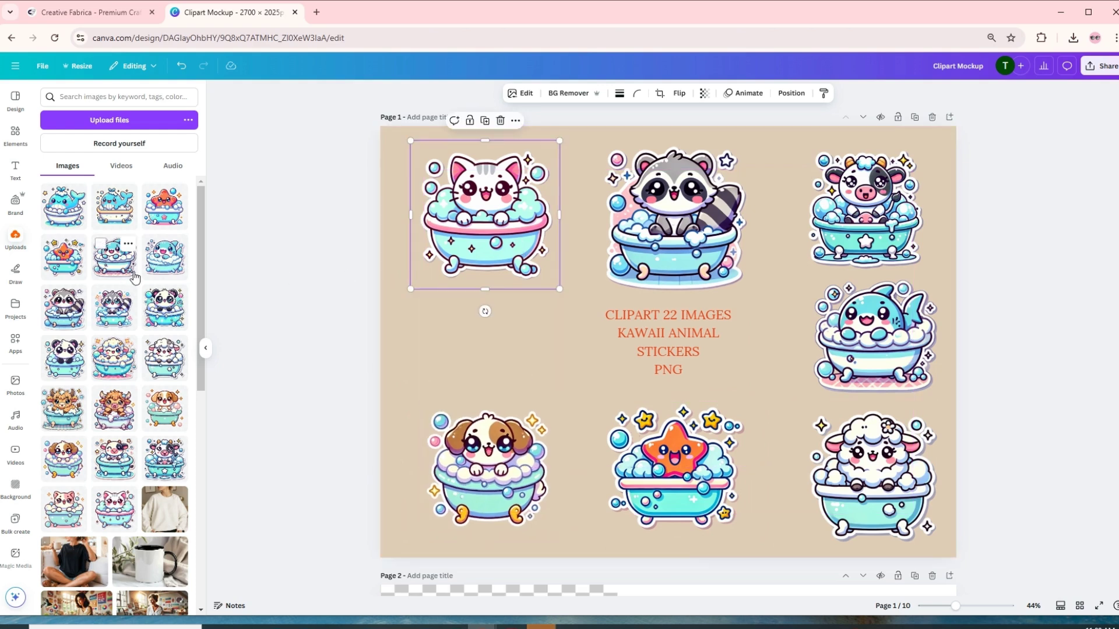
Step: Add the whale sticker as an image, shrunk and placed left of the title
{"action": "left_click_drag", "start_coordinate": [112, 201], "coordinate": [394, 300]}
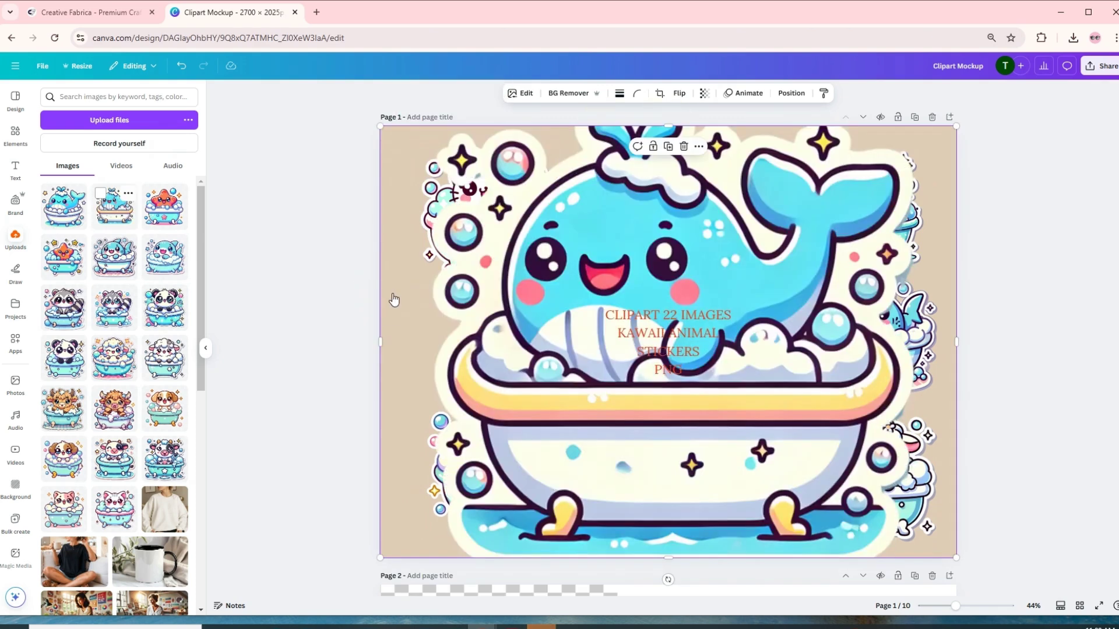
{"action": "left_click", "coordinate": [182, 66]}
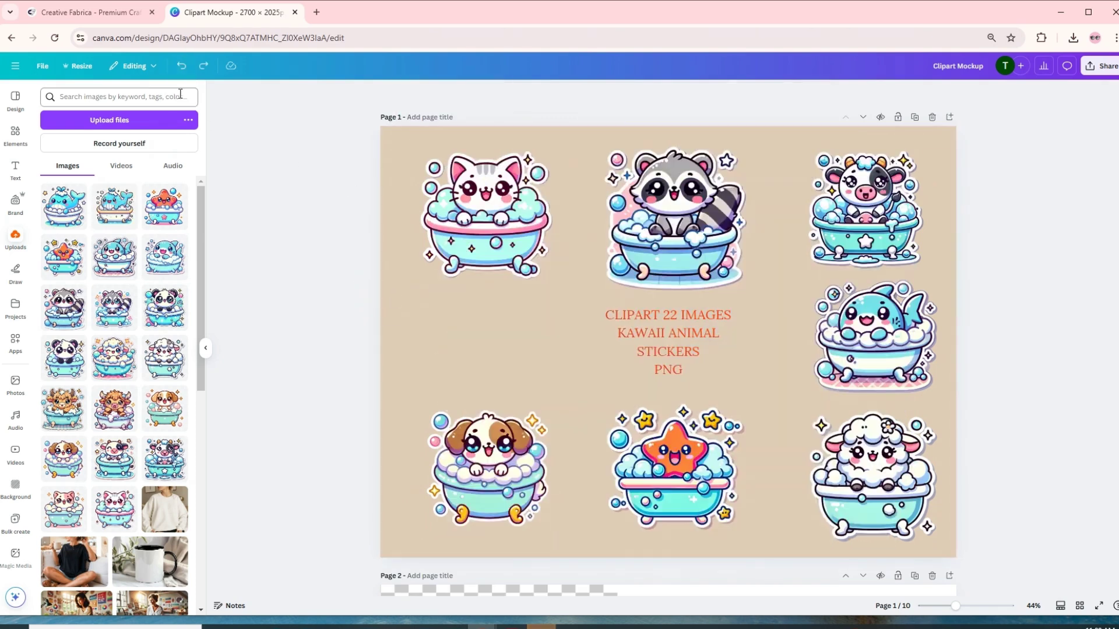
{"action": "left_click_drag", "start_coordinate": [105, 212], "coordinate": [456, 329]}
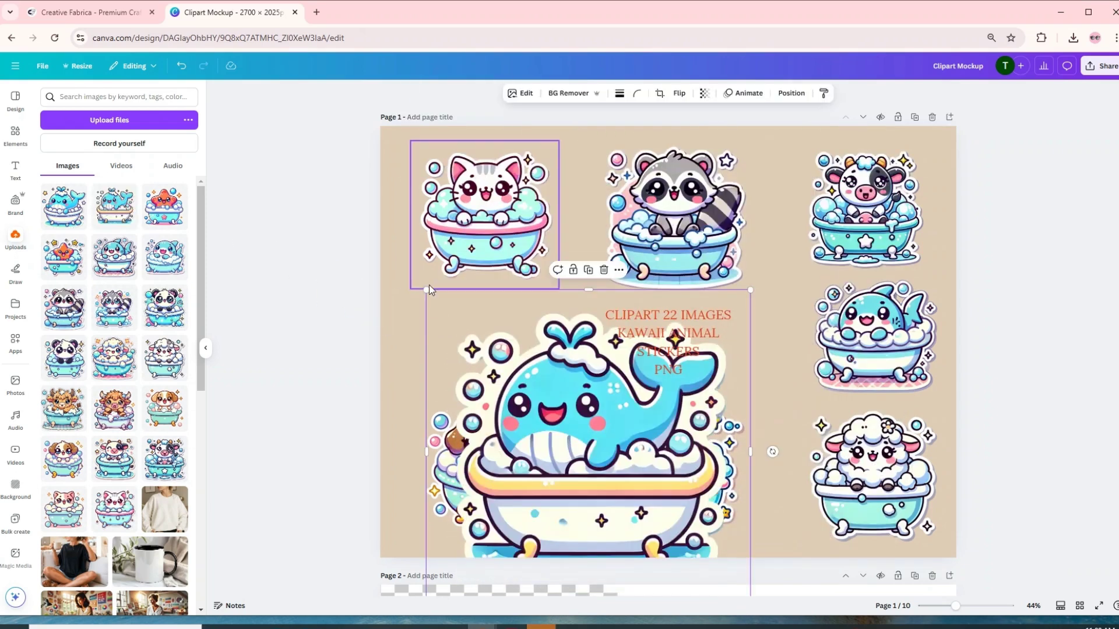
{"action": "left_click_drag", "start_coordinate": [426, 290], "coordinate": [582, 449]}
{"action": "left_click_drag", "start_coordinate": [640, 519], "coordinate": [467, 336]}
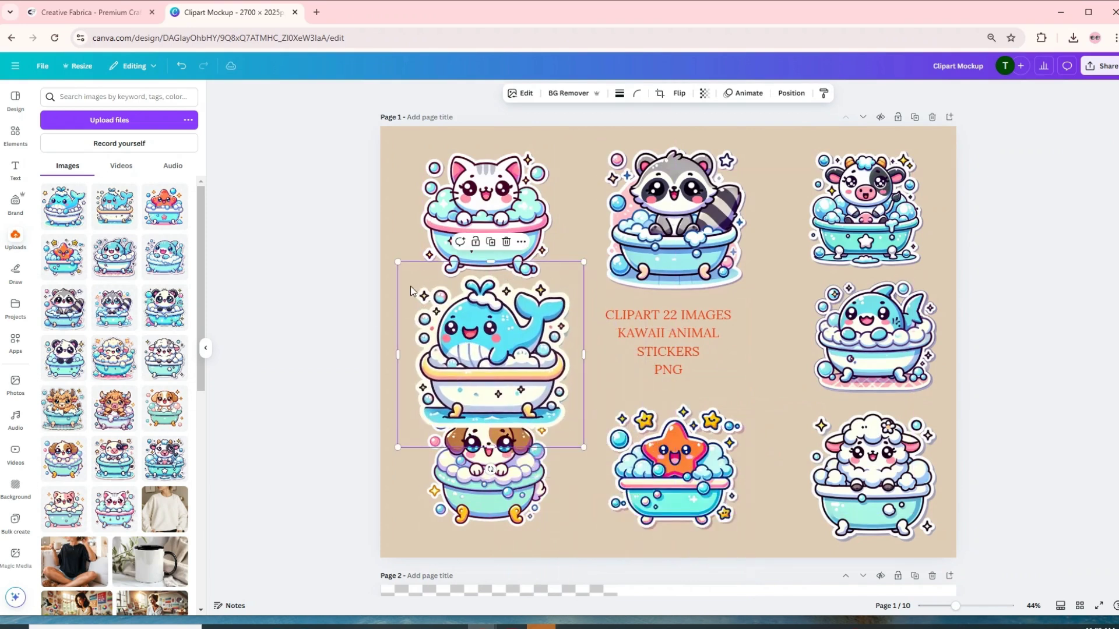
{"action": "left_click_drag", "start_coordinate": [431, 280], "coordinate": [460, 304]}
{"action": "left_click_drag", "start_coordinate": [498, 358], "coordinate": [476, 336]}
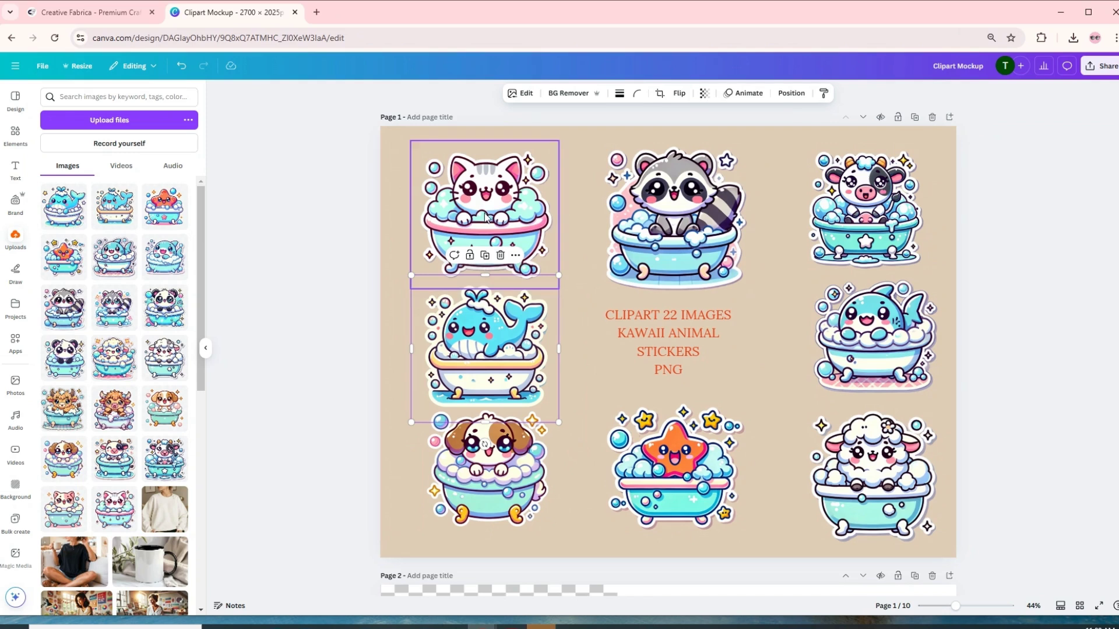
Step: Nudge the cat, raccoon and dog stickers into a tidy grid
{"action": "left_click_drag", "start_coordinate": [487, 219], "coordinate": [487, 202]}
{"action": "left_click_drag", "start_coordinate": [694, 245], "coordinate": [692, 236]}
{"action": "left_click", "coordinate": [681, 484]}
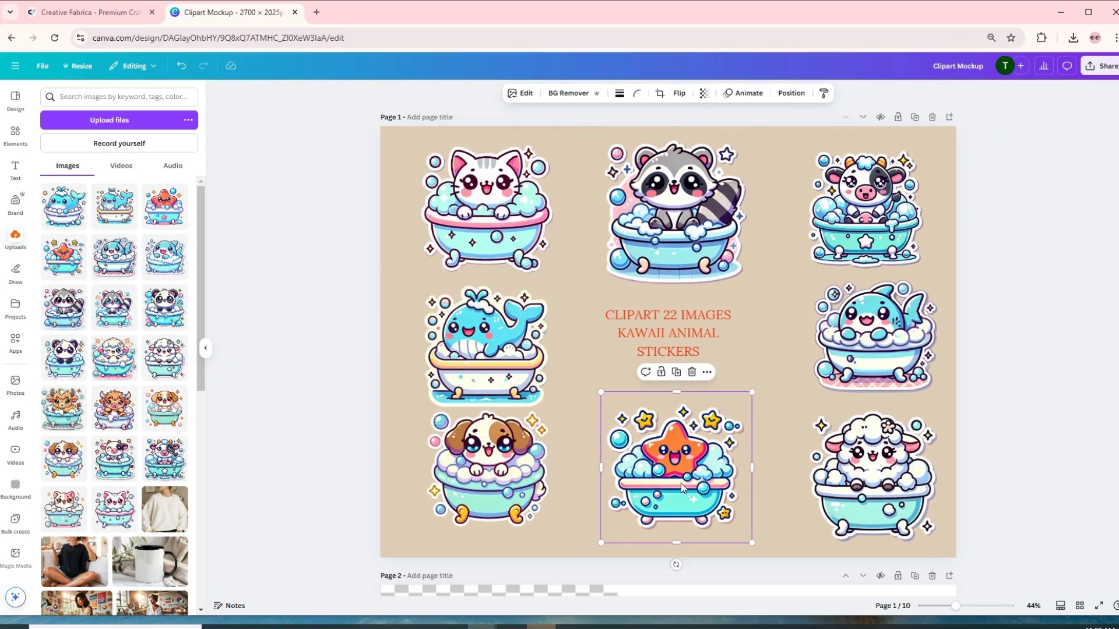
{"action": "left_click_drag", "start_coordinate": [465, 476], "coordinate": [459, 483]}
Step: Recentre the raccoon sticker and the title text on page 1
{"action": "left_click", "coordinate": [692, 232]}
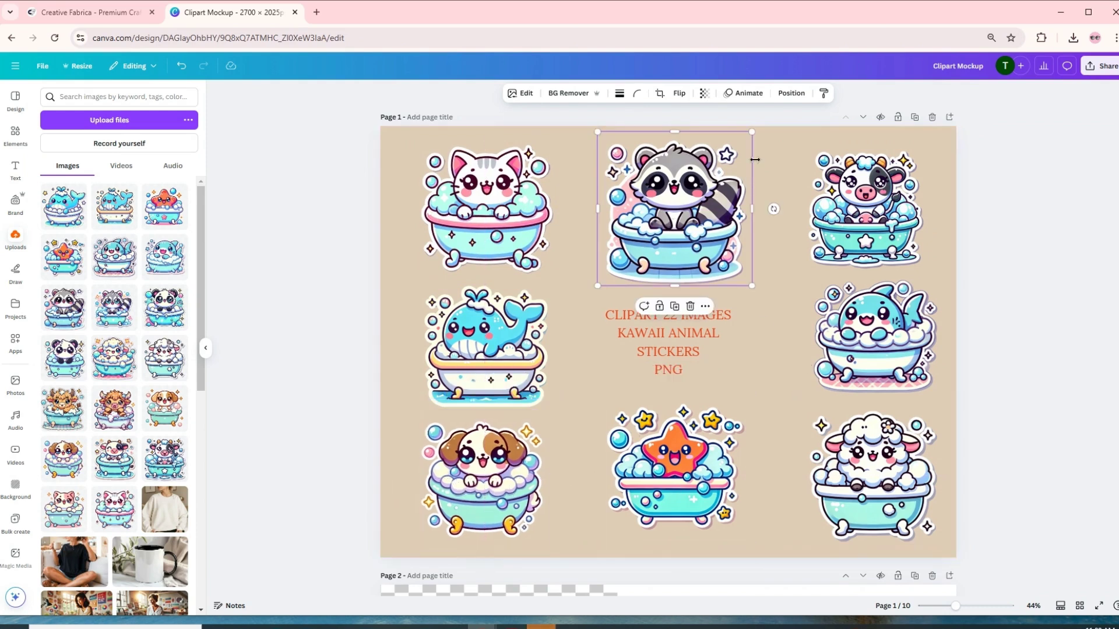
{"action": "left_click_drag", "start_coordinate": [691, 182], "coordinate": [693, 183]}
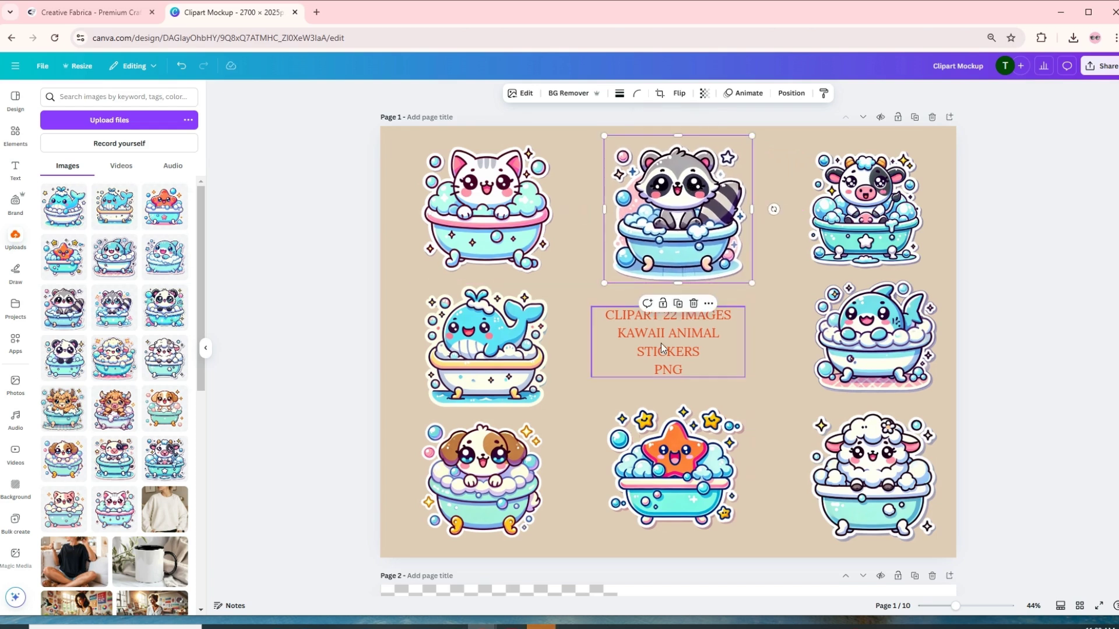
{"action": "mouse_move", "coordinate": [661, 344]}
{"action": "left_mouse_down"}
{"action": "mouse_move", "coordinate": [669, 347]}
{"action": "mouse_move", "coordinate": [648, 351]}
{"action": "left_mouse_up"}
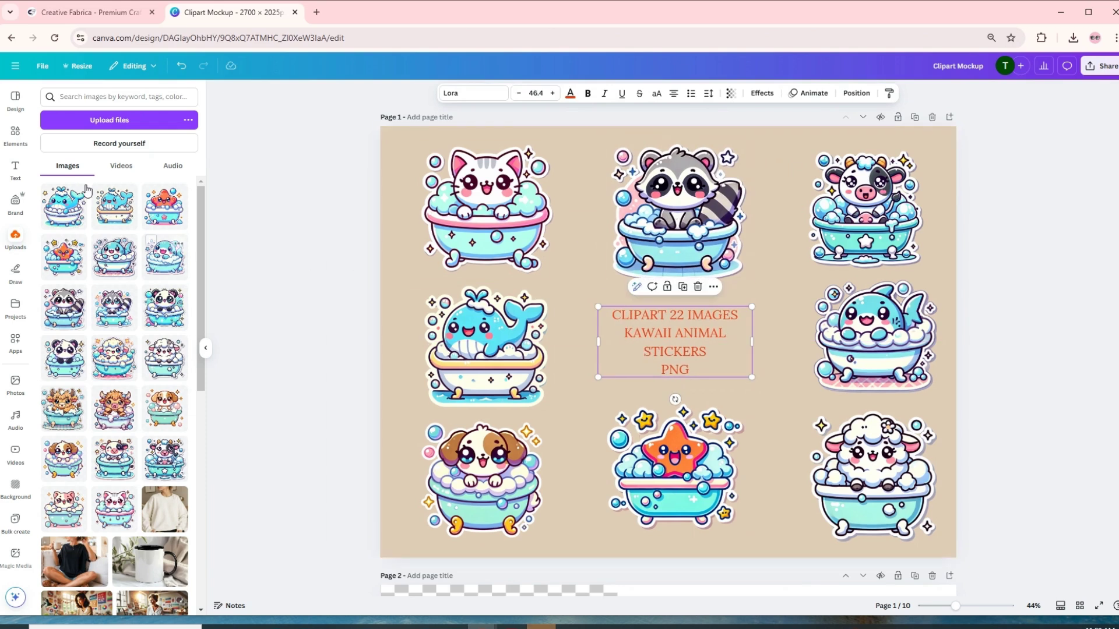
Step: Add a white rectangle from the Elements library behind the title
{"action": "left_click", "coordinate": [15, 136]}
{"action": "left_click", "coordinate": [50, 97]}
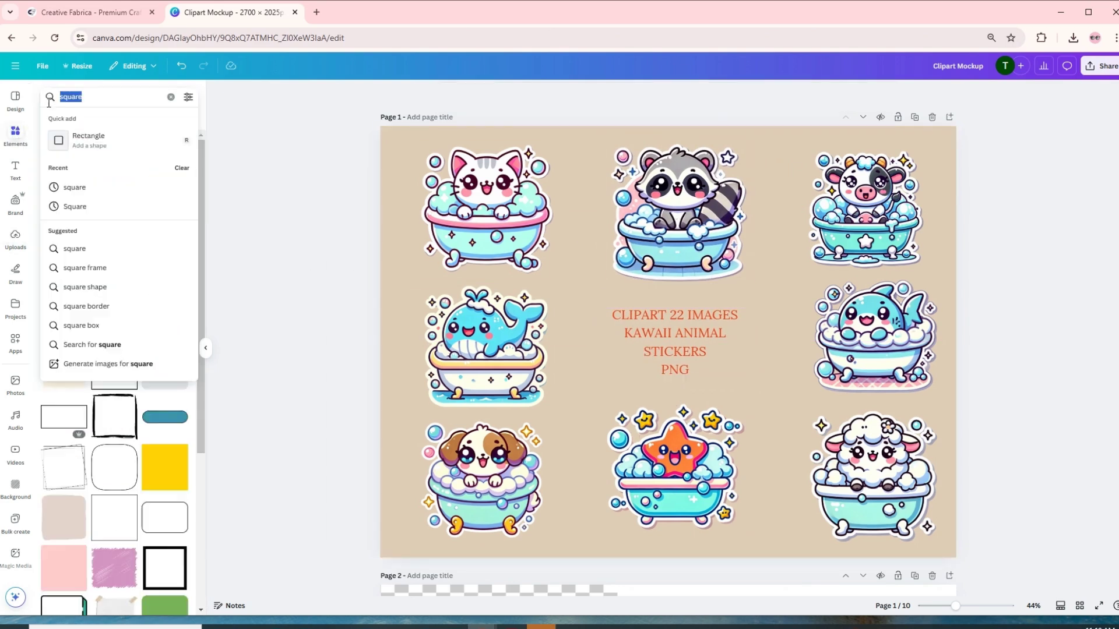
{"action": "left_click", "coordinate": [86, 142]}
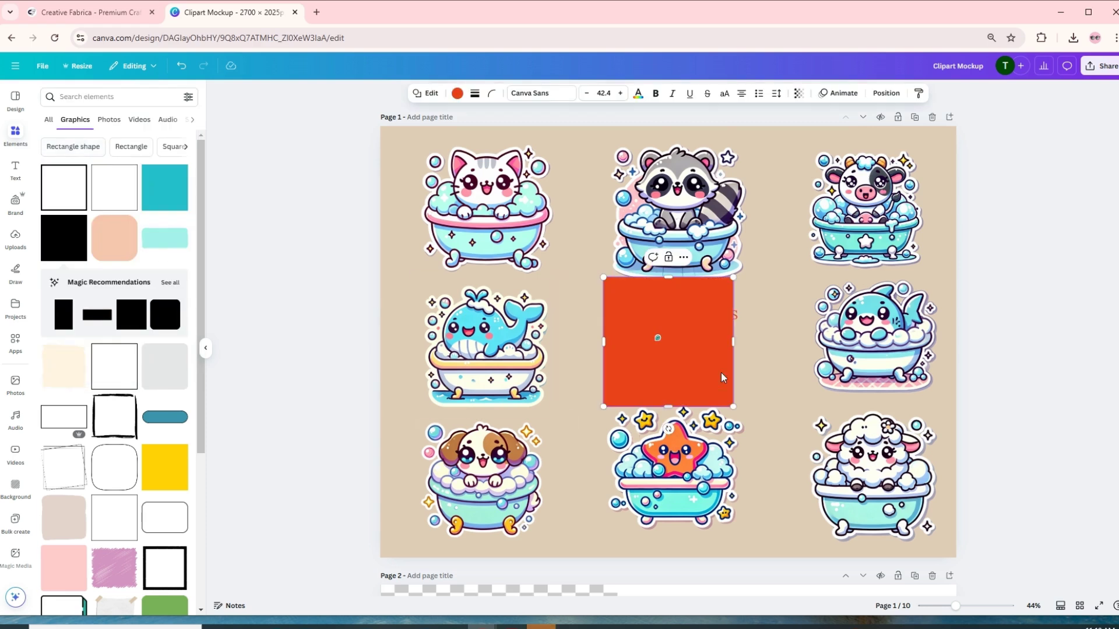
{"action": "left_click", "coordinate": [457, 98]}
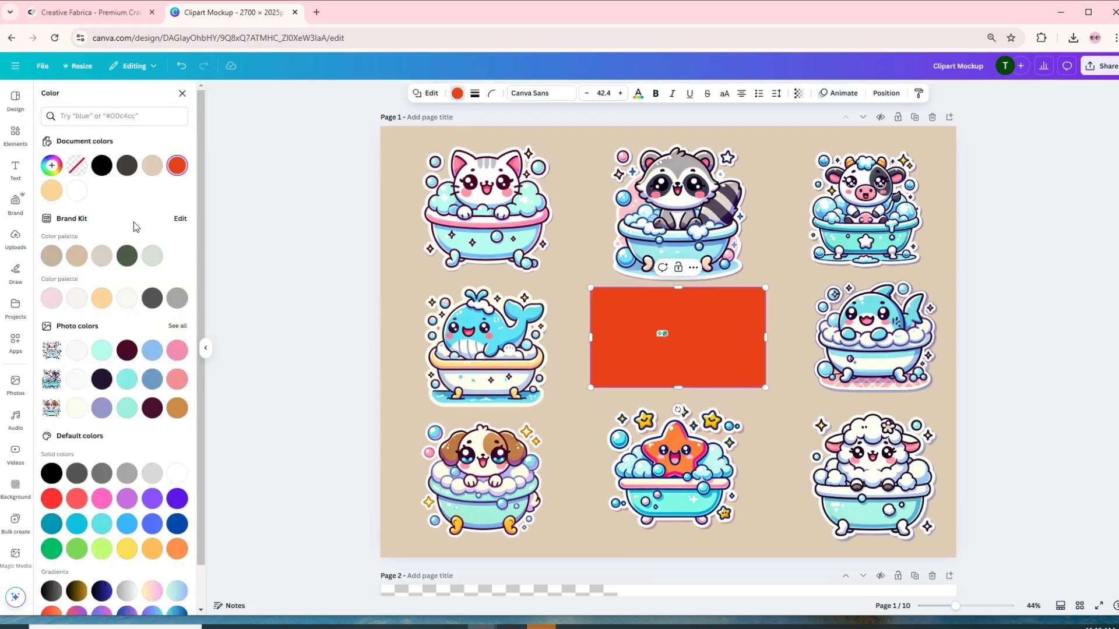
{"action": "left_click", "coordinate": [80, 195]}
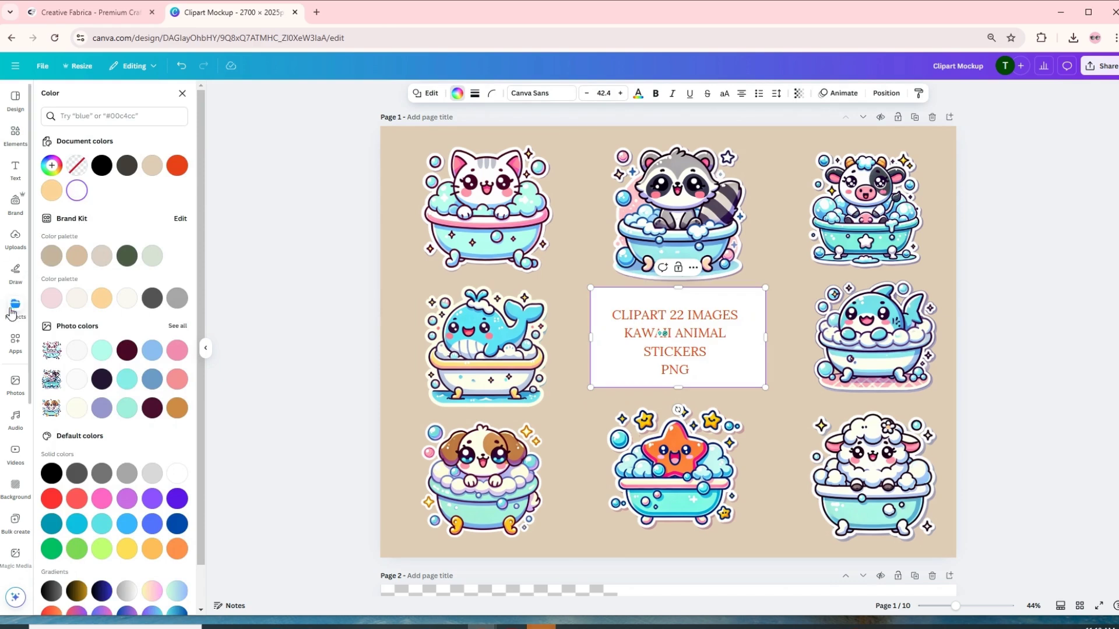
{"action": "left_click", "coordinate": [16, 250]}
{"action": "left_click", "coordinate": [757, 264]}
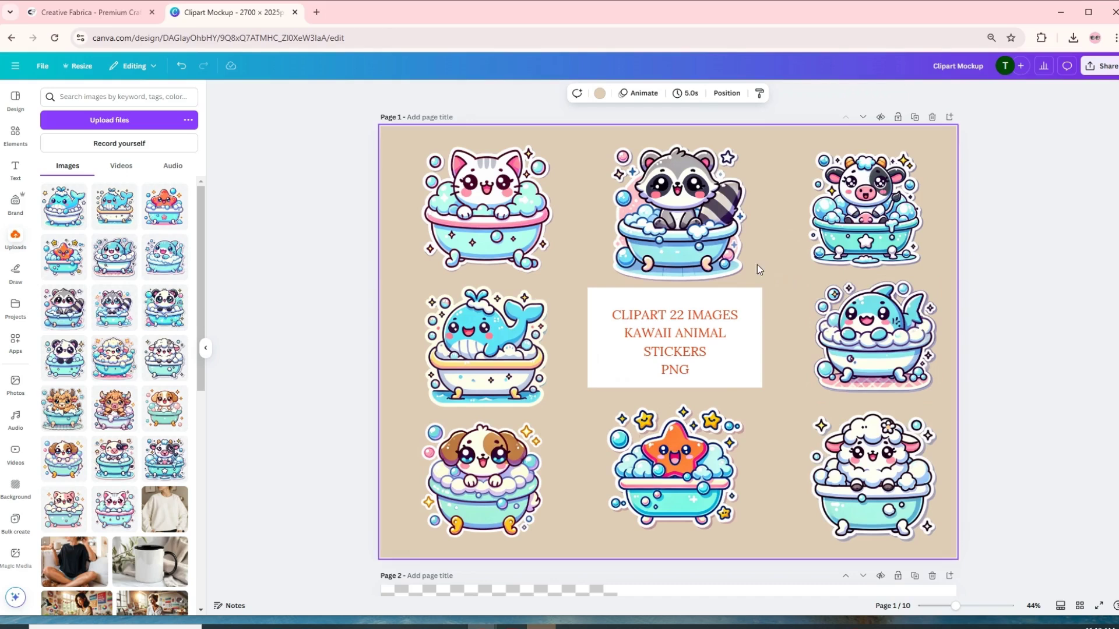
Step: Shrink the title text to fit the white box and centre it
{"action": "left_click", "coordinate": [689, 348]}
{"action": "mouse_move", "coordinate": [752, 305]}
{"action": "left_mouse_down"}
{"action": "mouse_move", "coordinate": [736, 328]}
{"action": "mouse_move", "coordinate": [742, 319]}
{"action": "left_mouse_up"}
{"action": "left_click_drag", "start_coordinate": [676, 349], "coordinate": [675, 358]}
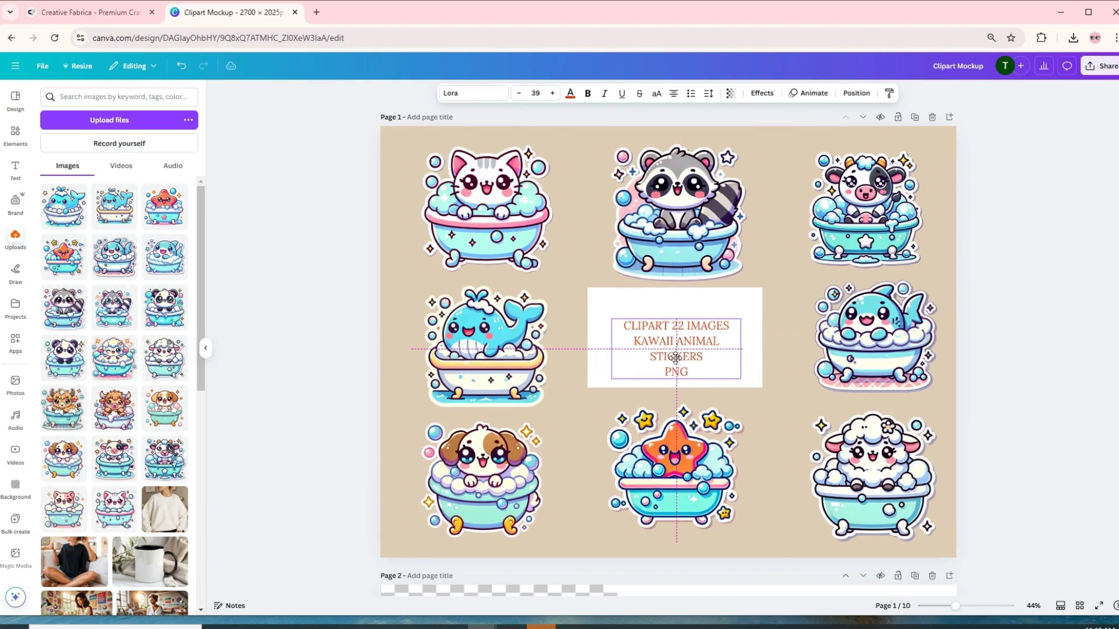
Step: Search the Elements library for 'square'
{"action": "left_click", "coordinate": [15, 136]}
{"action": "left_click", "coordinate": [74, 96]}
{"action": "type", "text": "square"}
{"action": "key", "text": "Return"}
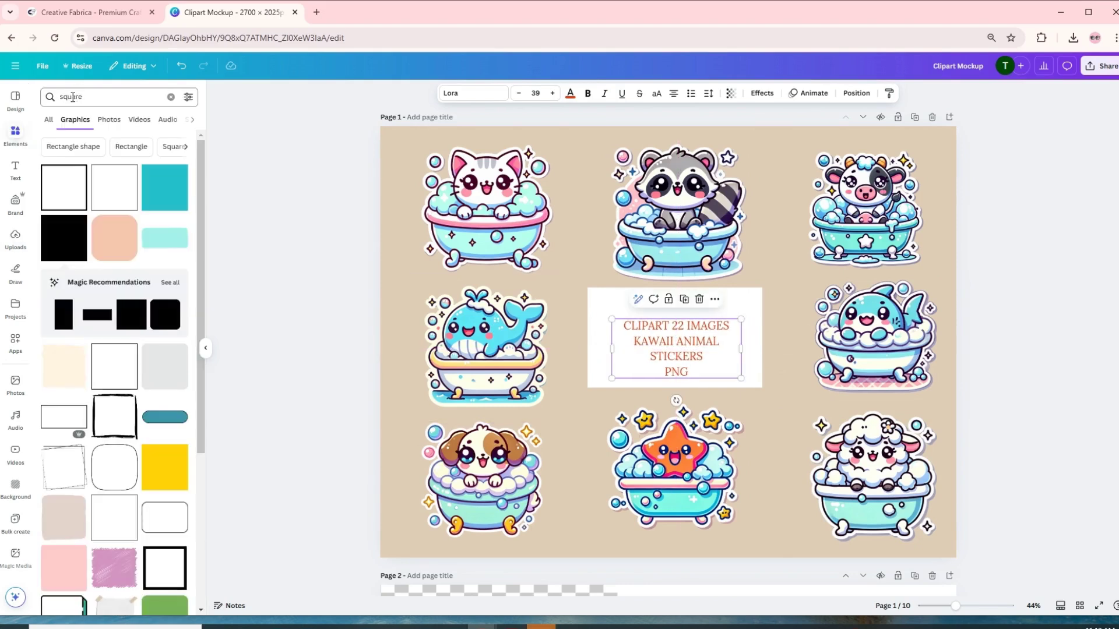
Step: Add the black JR monogram from a business logo search above the title and shrink it
{"action": "left_click", "coordinate": [95, 97]}
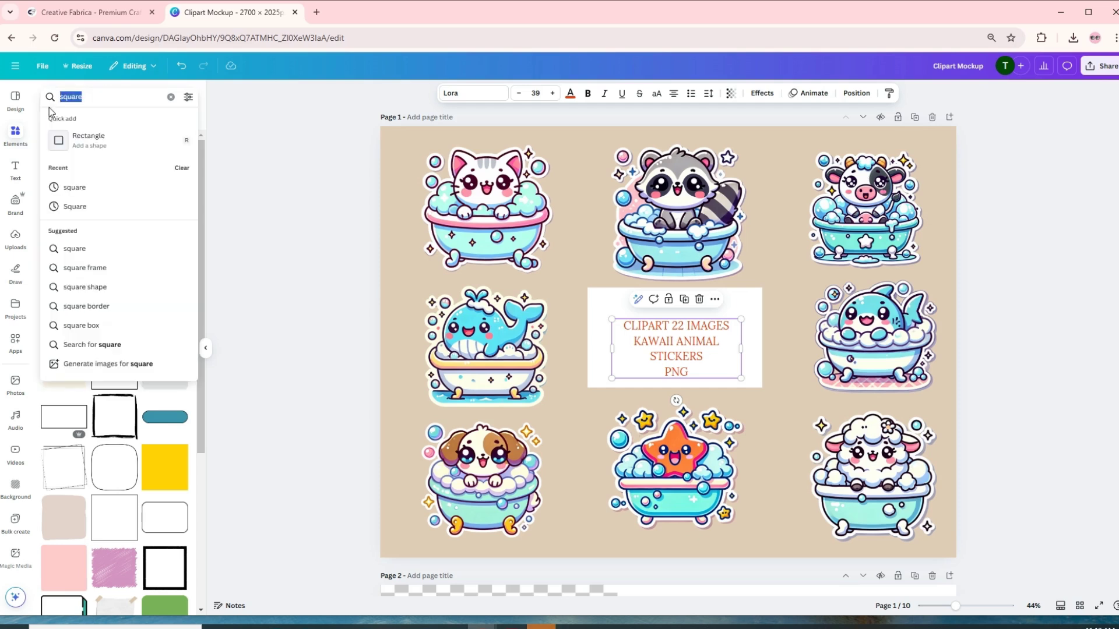
{"action": "type", "text": "bus"}
{"action": "left_click", "coordinate": [91, 134]}
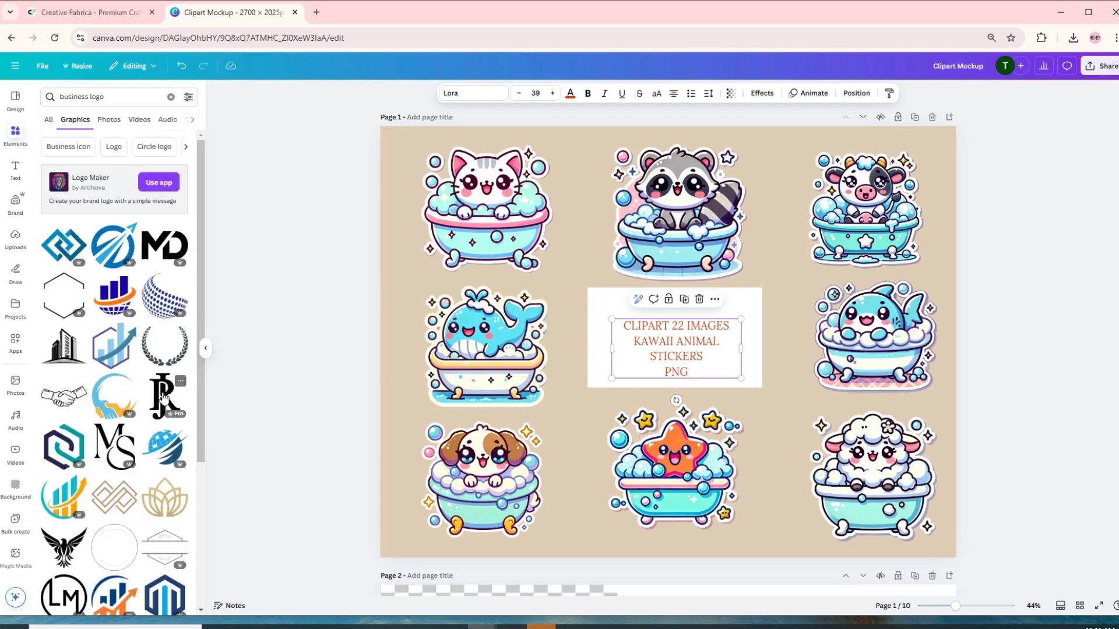
{"action": "left_click_drag", "start_coordinate": [165, 396], "coordinate": [668, 287]}
{"action": "left_click", "coordinate": [675, 356]}
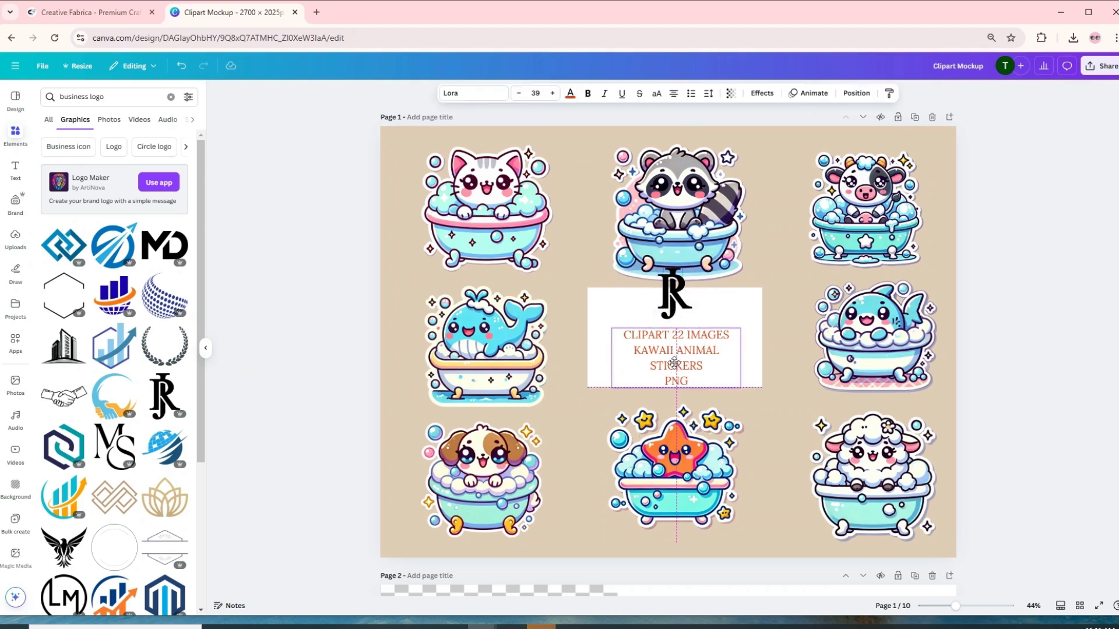
{"action": "left_click", "coordinate": [671, 285]}
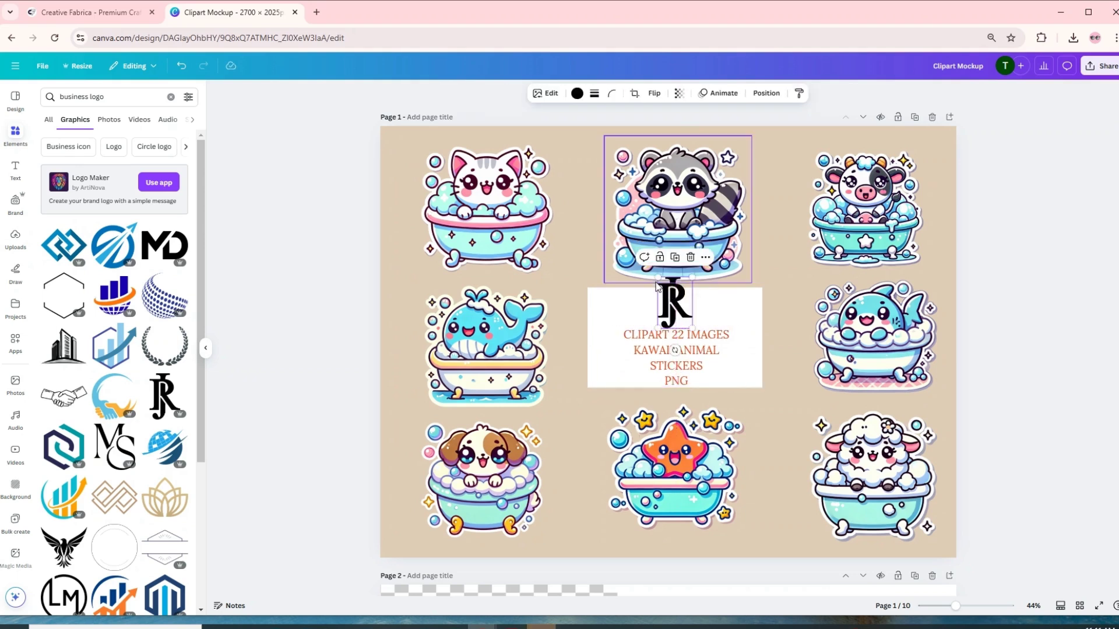
{"action": "left_click_drag", "start_coordinate": [659, 270], "coordinate": [665, 289]}
{"action": "left_click", "coordinate": [583, 418]}
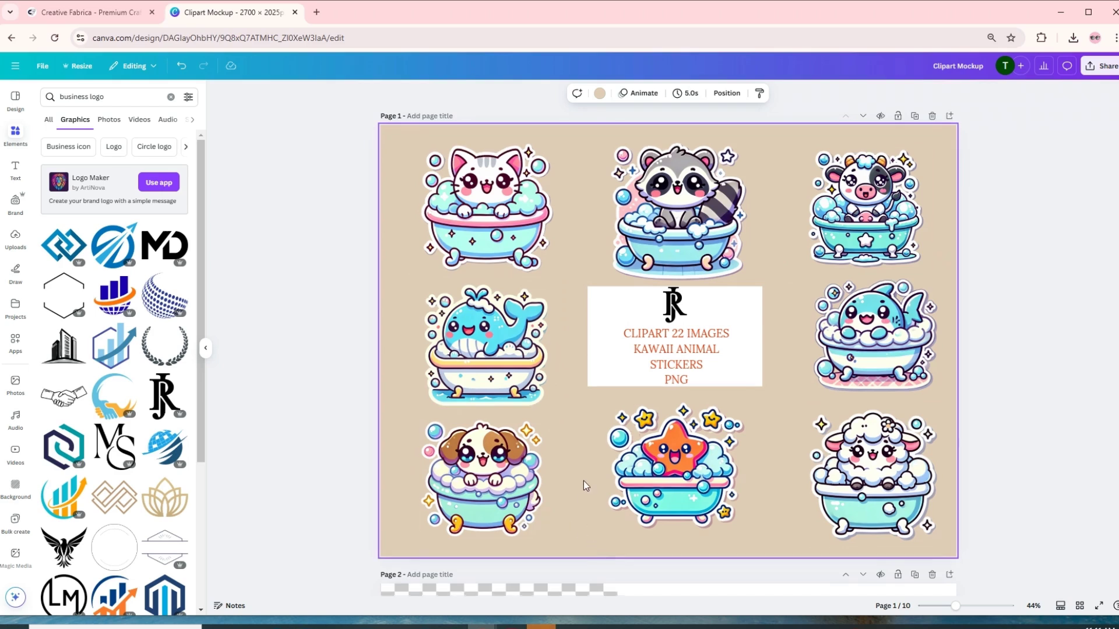
{"action": "scroll", "coordinate": [583, 481], "scroll_direction": "down", "scroll_amount": 5}
Step: Change the count in page 2's peach circle from 29 to 22
{"action": "scroll", "coordinate": [645, 349], "scroll_direction": "down", "scroll_amount": 3}
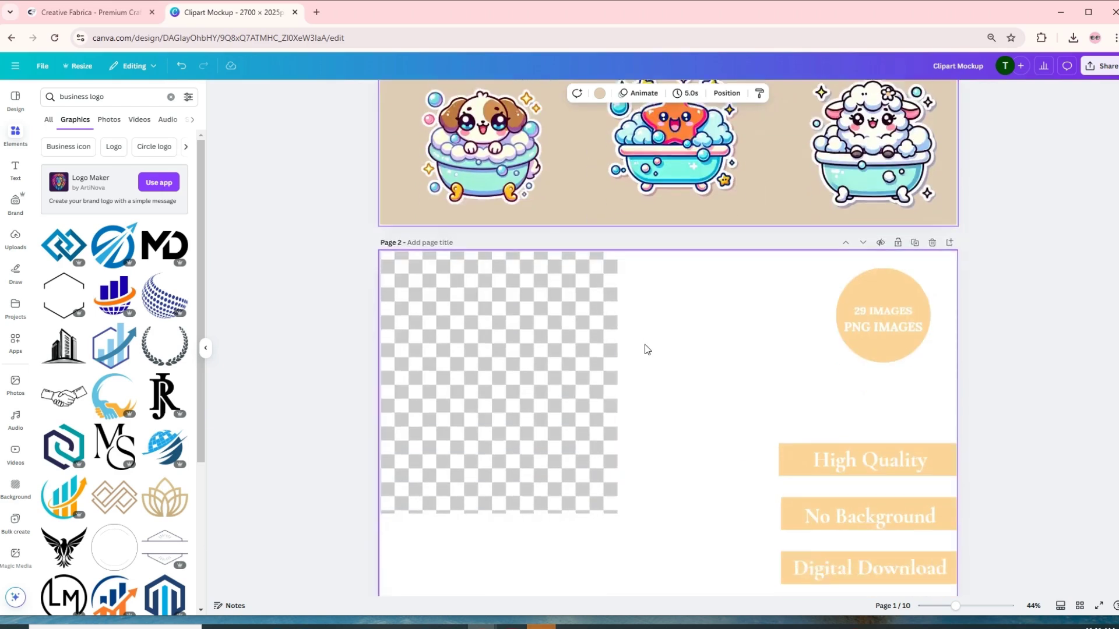
{"action": "scroll", "coordinate": [660, 350], "scroll_direction": "up", "scroll_amount": 3}
{"action": "scroll", "coordinate": [659, 346], "scroll_direction": "down", "scroll_amount": 3}
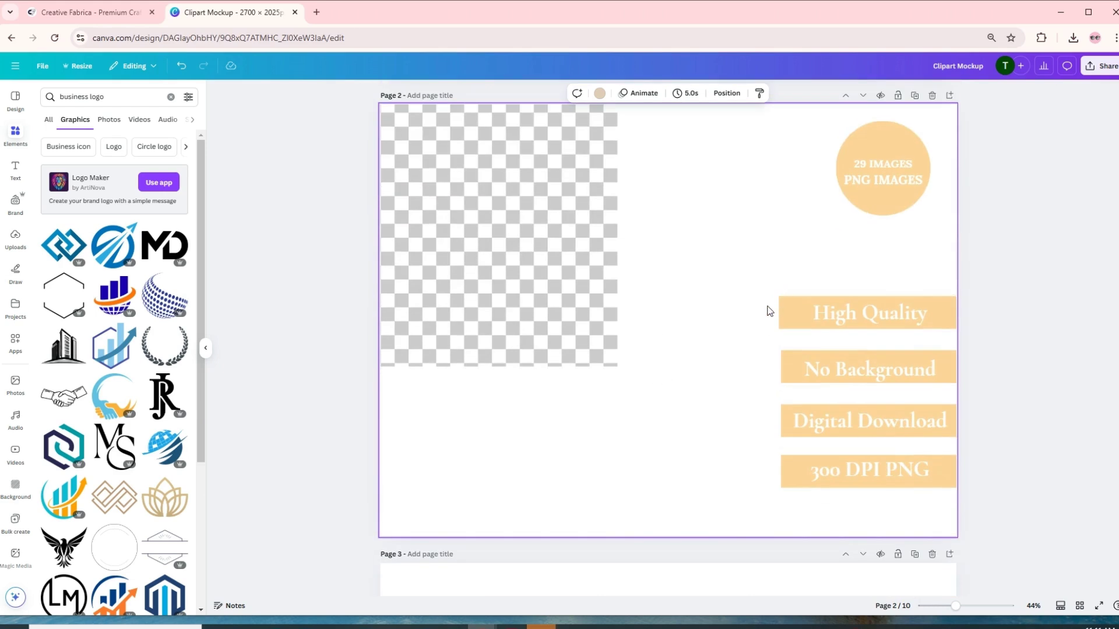
{"action": "left_click", "coordinate": [859, 169]}
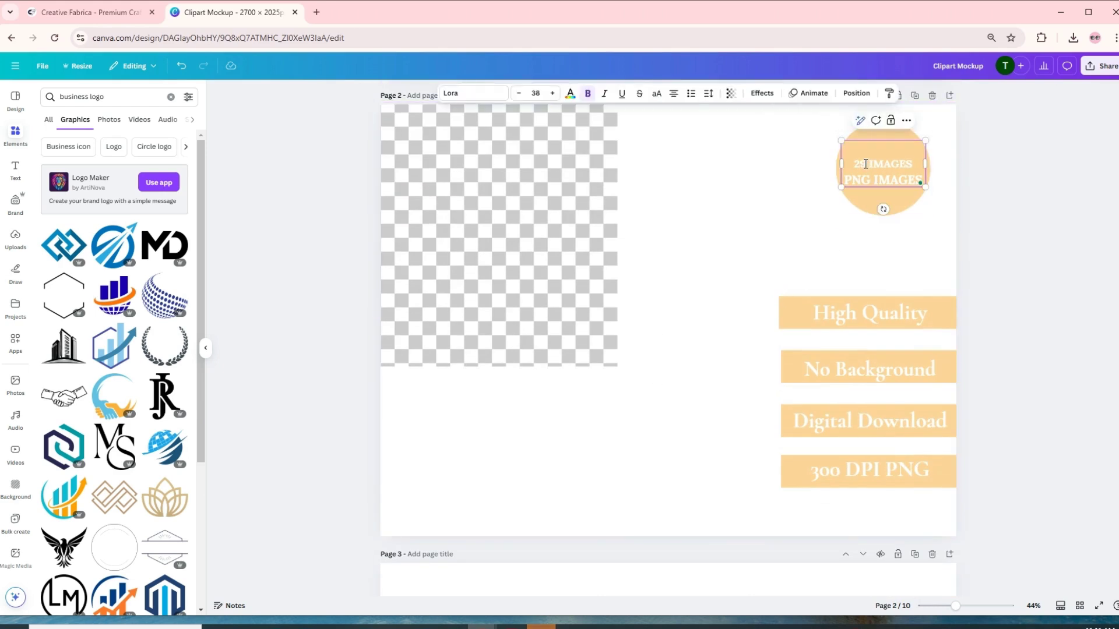
{"action": "type", "text": "22"}
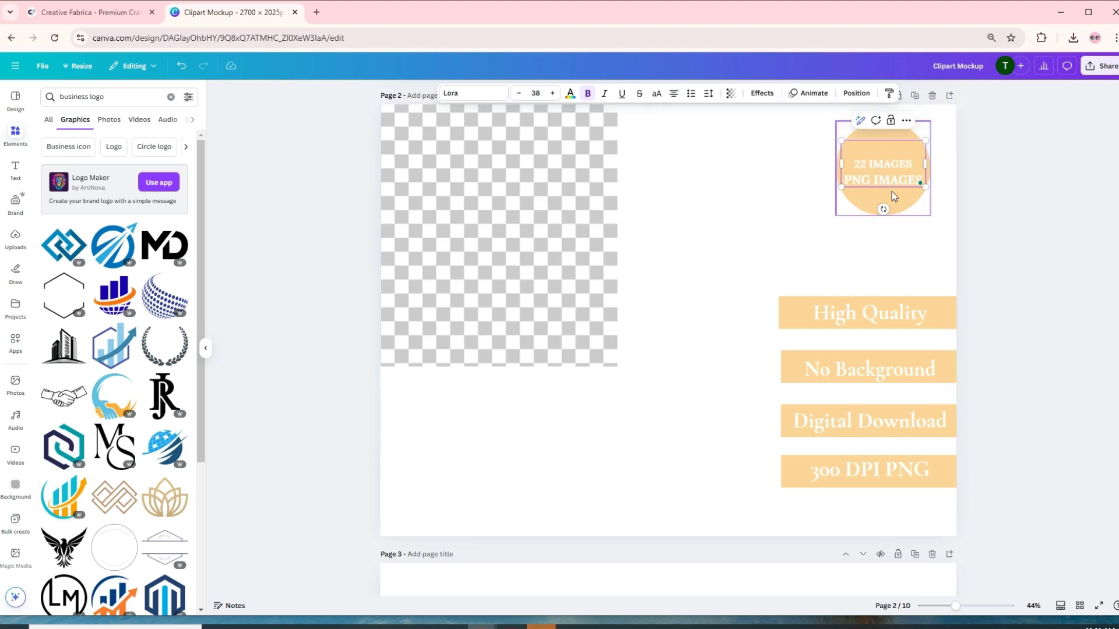
{"action": "left_click", "coordinate": [762, 245]}
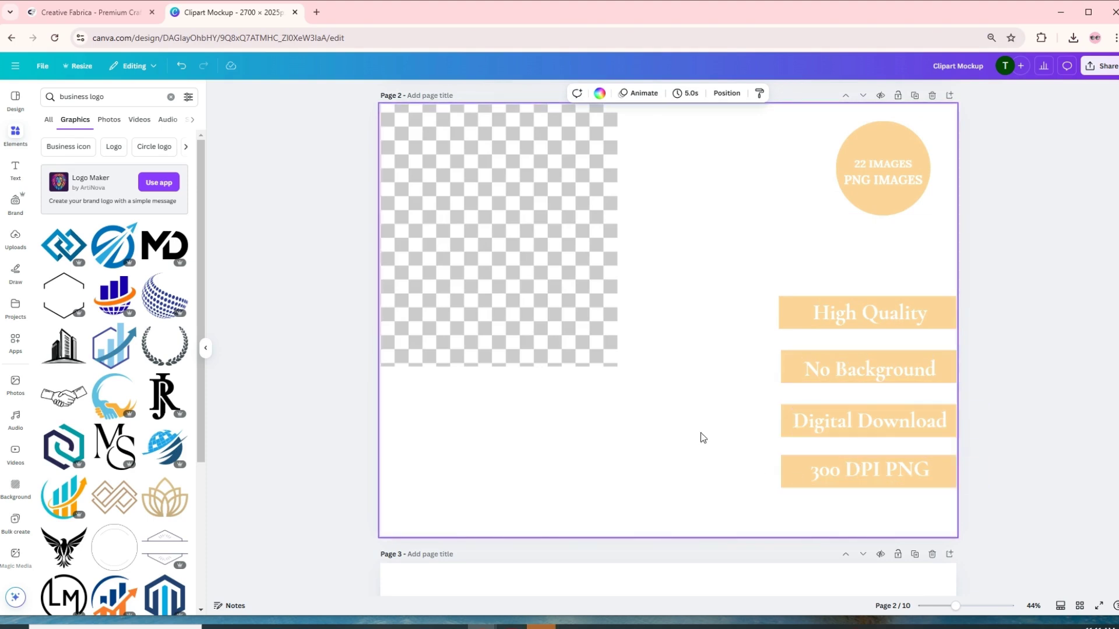
{"action": "left_click", "coordinate": [544, 232]}
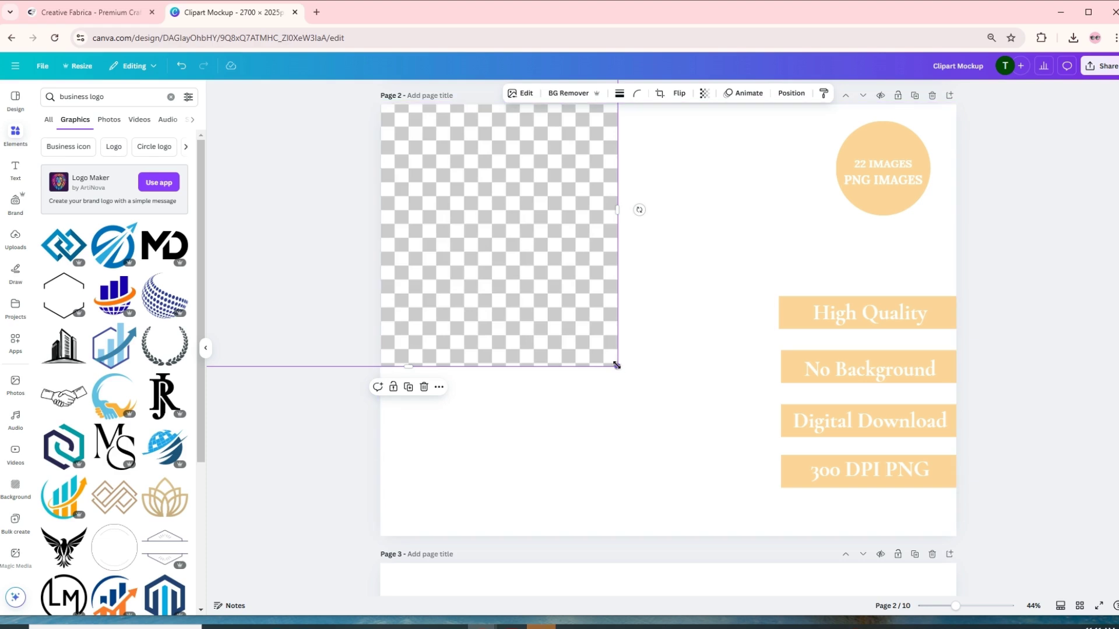
{"action": "left_click_drag", "start_coordinate": [617, 365], "coordinate": [539, 263]}
{"action": "scroll", "coordinate": [495, 455], "scroll_direction": "up", "scroll_amount": 4}
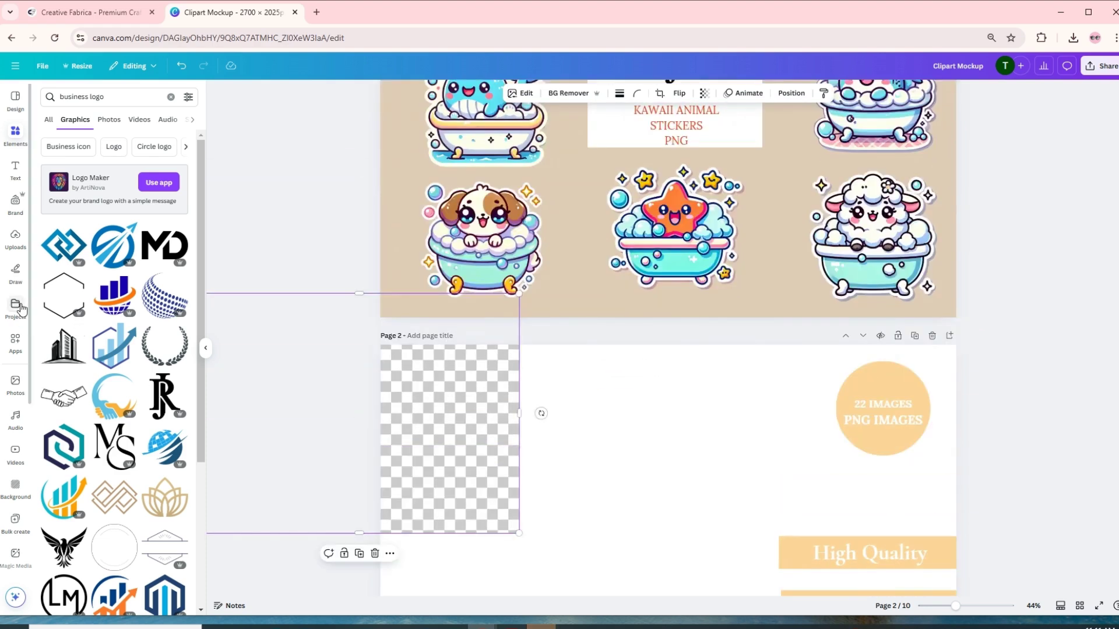
{"action": "left_click", "coordinate": [15, 238]}
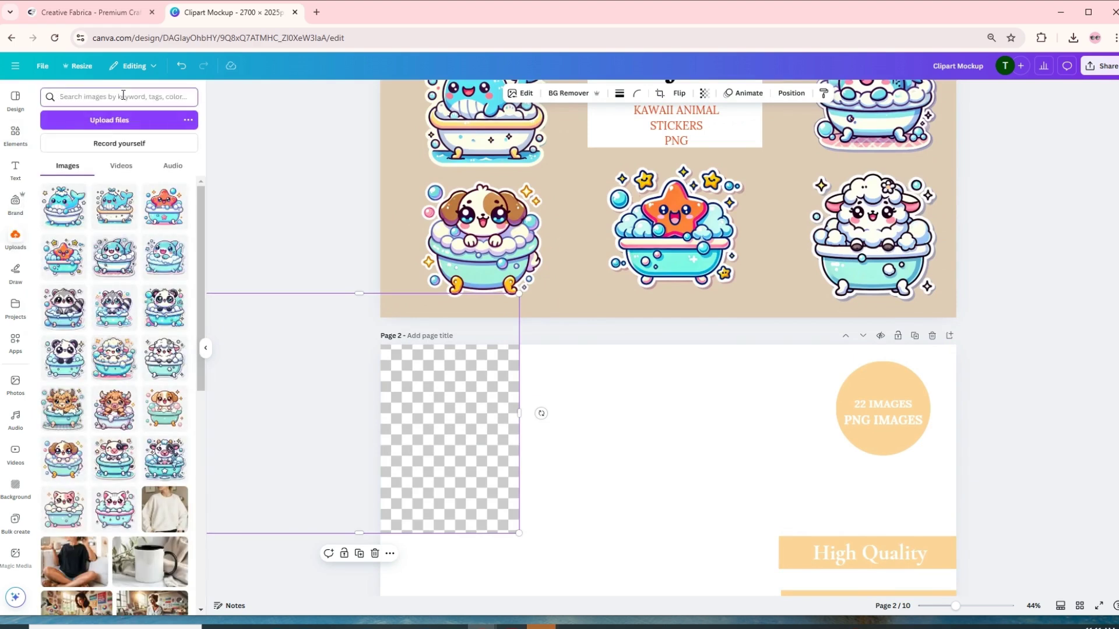
{"action": "left_click", "coordinate": [15, 136]}
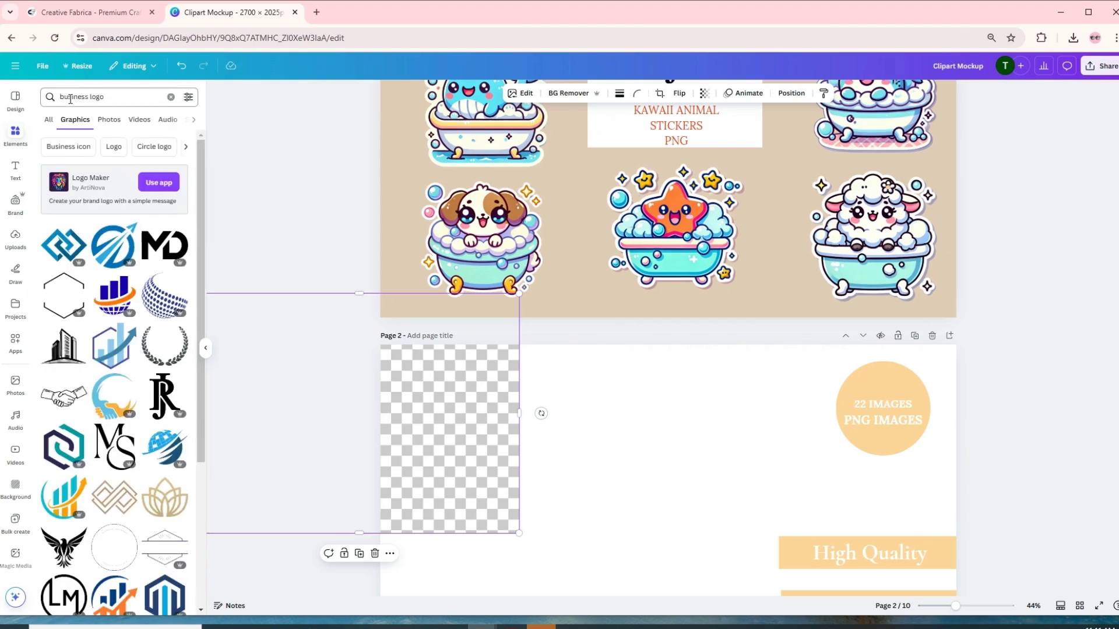
{"action": "left_click", "coordinate": [70, 97]}
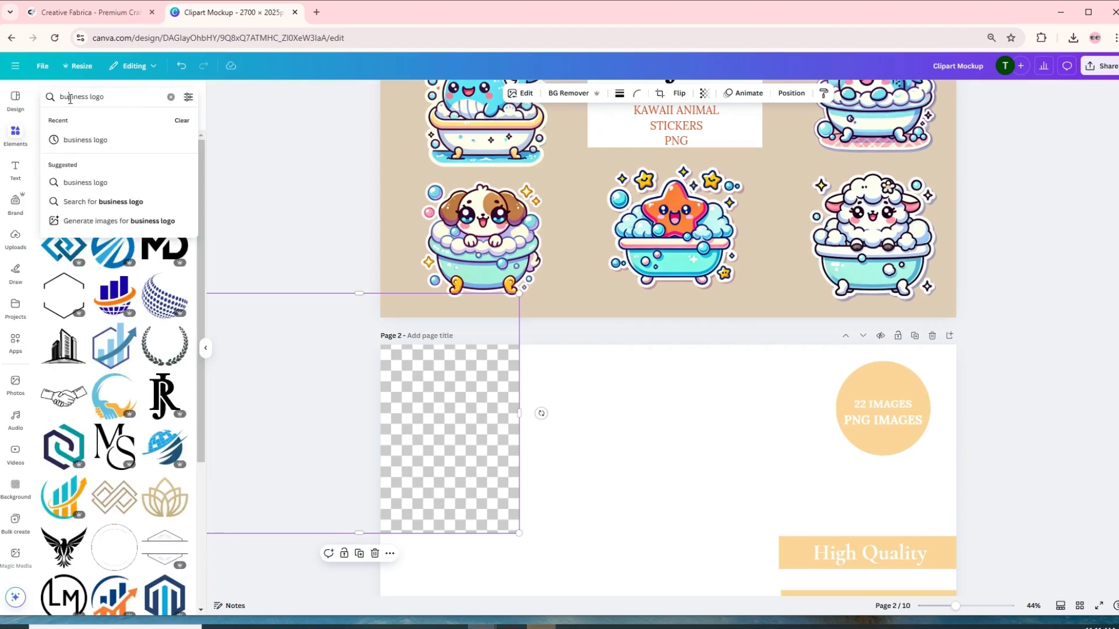
{"action": "left_click", "coordinate": [170, 97]}
{"action": "type", "text": "trans"}
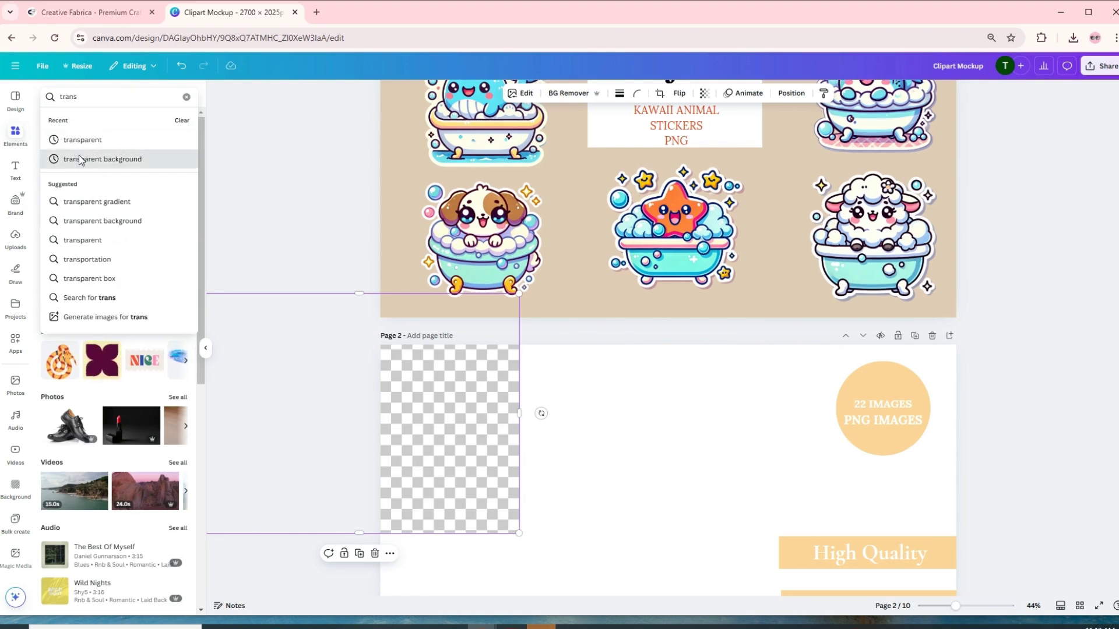
{"action": "left_click", "coordinate": [79, 157]}
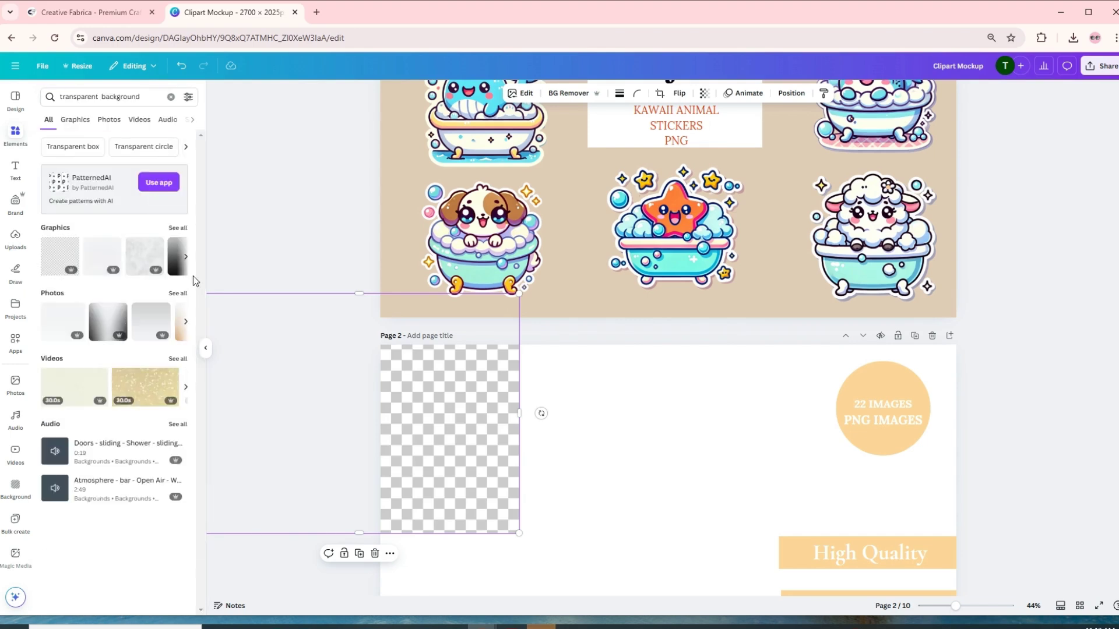
{"action": "left_click", "coordinate": [180, 228]}
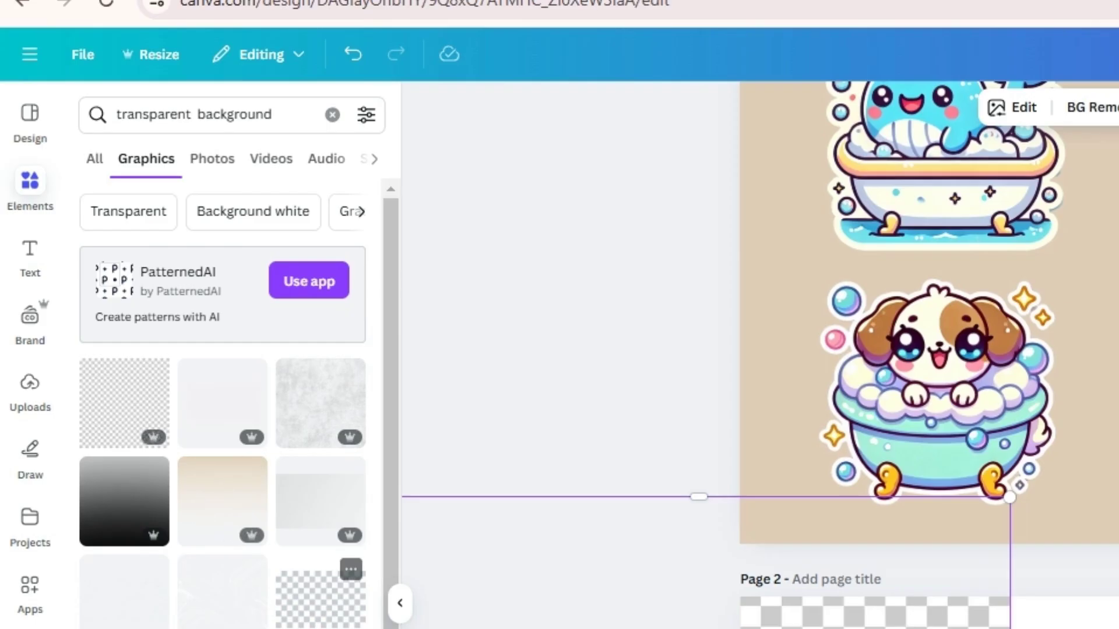
{"action": "scroll", "coordinate": [757, 350], "scroll_direction": "down", "scroll_amount": 4}
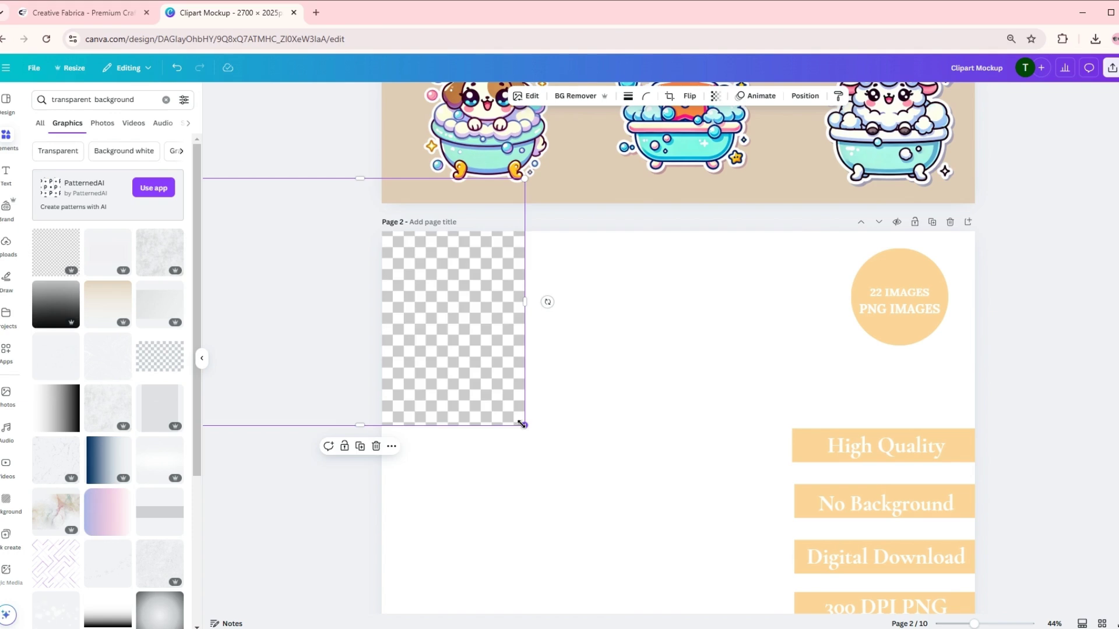
{"action": "left_click_drag", "start_coordinate": [1005, 628], "coordinate": [1118, 628]}
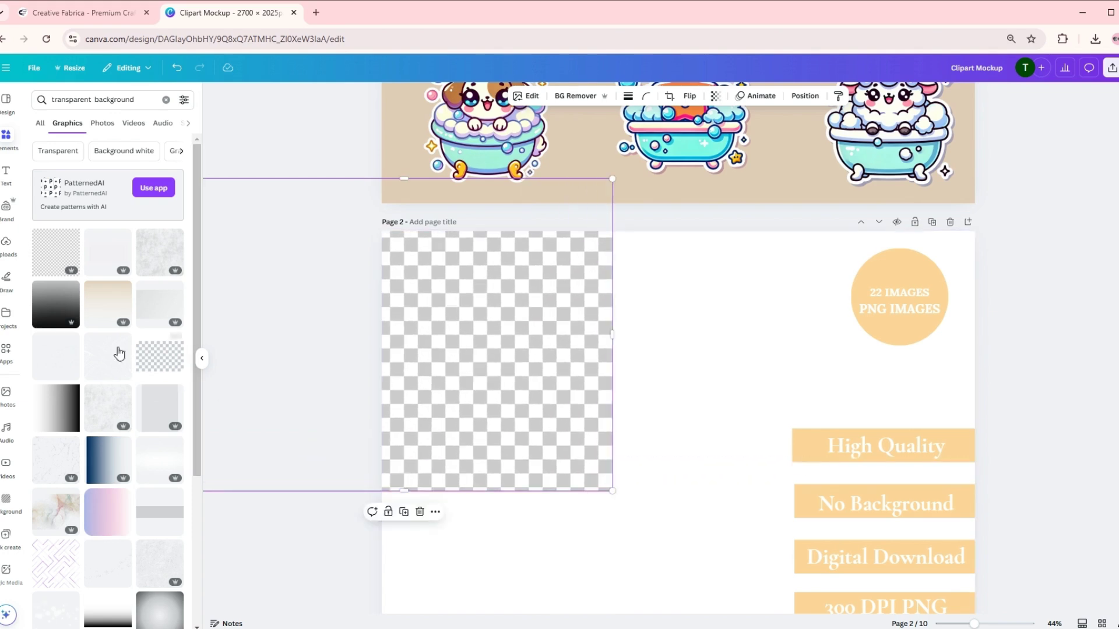
Step: Add the highland cow bathtub sticker from Uploads, shrink it and move it onto the checkerboard
{"action": "left_click", "coordinate": [6, 245]}
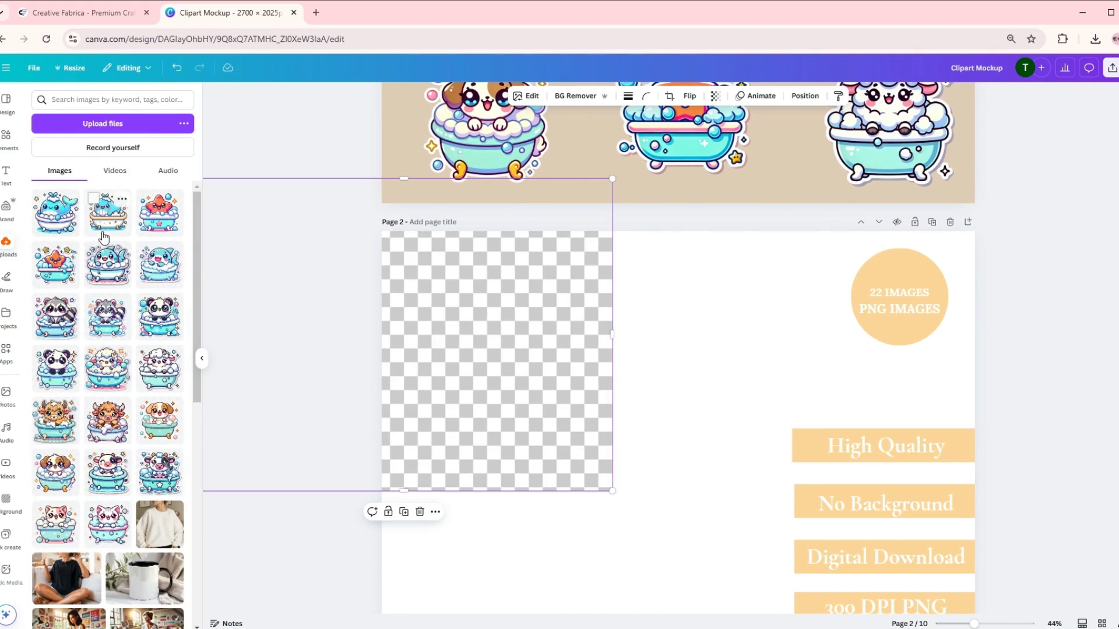
{"action": "scroll", "coordinate": [107, 241], "scroll_direction": "down", "scroll_amount": 2}
{"action": "scroll", "coordinate": [143, 332], "scroll_direction": "up", "scroll_amount": 2}
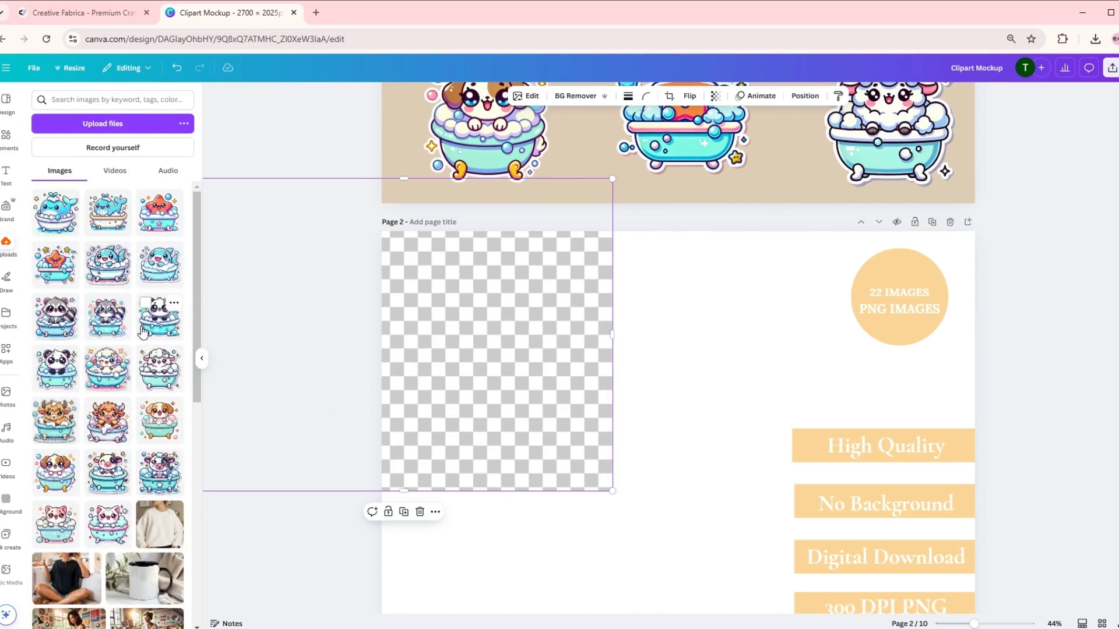
{"action": "left_click_drag", "start_coordinate": [51, 427], "coordinate": [424, 386]}
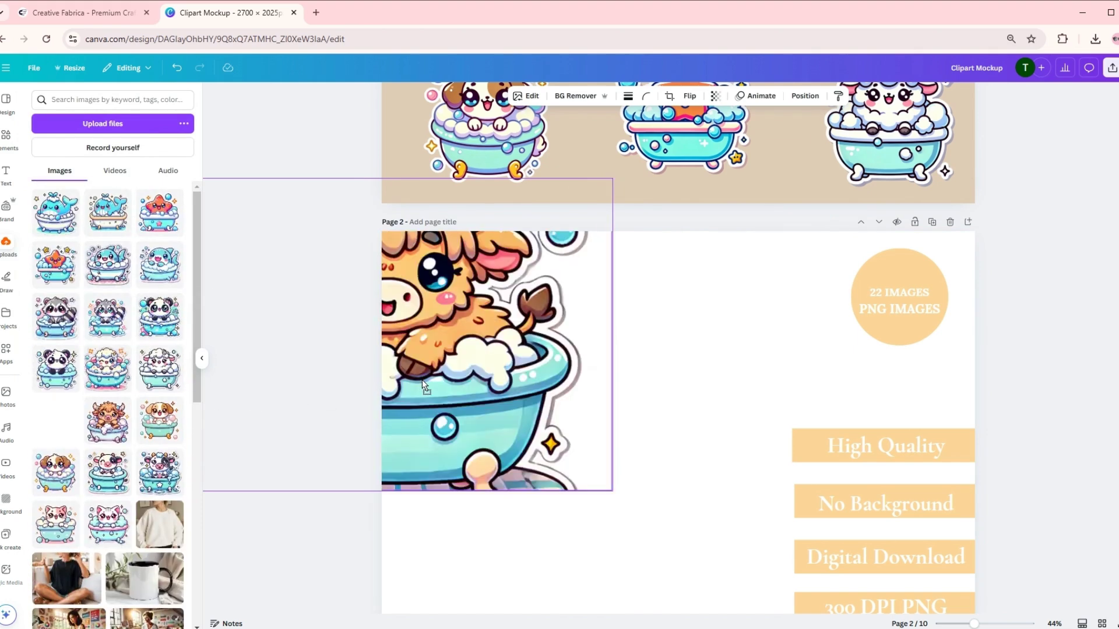
{"action": "left_click_drag", "start_coordinate": [488, 455], "coordinate": [635, 506]}
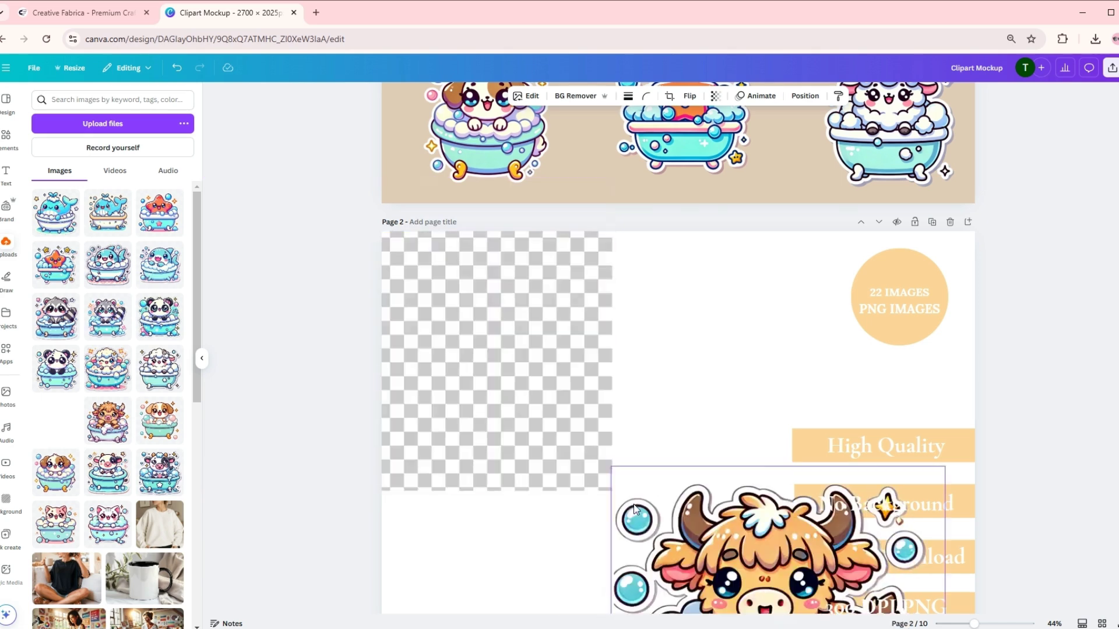
{"action": "left_click_drag", "start_coordinate": [611, 466], "coordinate": [681, 561]}
{"action": "left_click_drag", "start_coordinate": [804, 606], "coordinate": [556, 284]}
Step: Resize the checkerboard image and adjust the cow sticker's position on it
{"action": "left_click", "coordinate": [413, 409]}
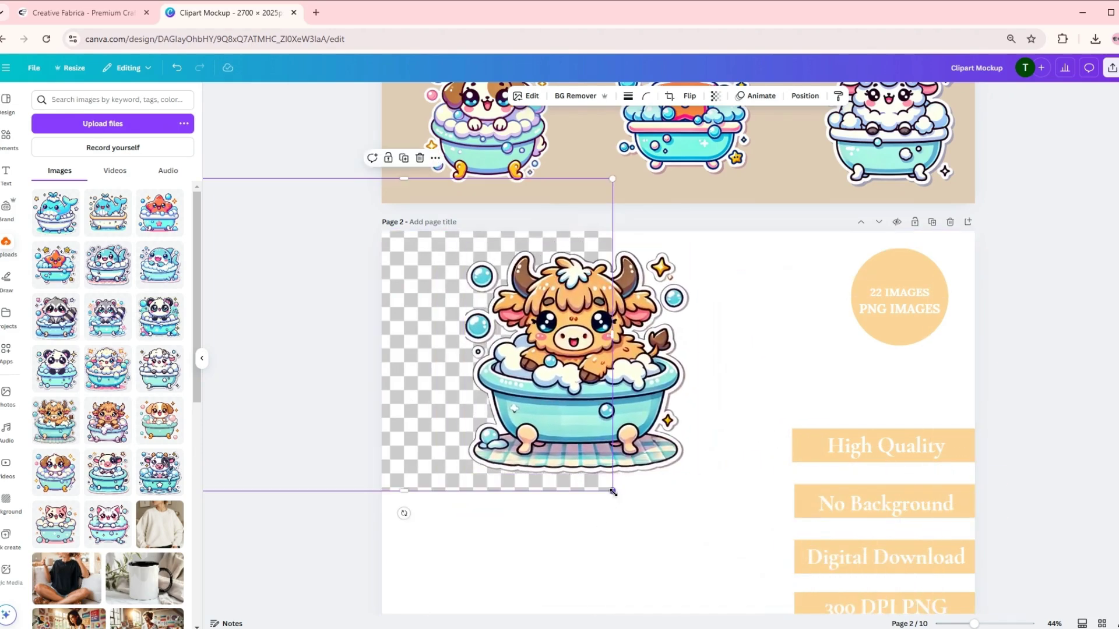
{"action": "left_click_drag", "start_coordinate": [613, 492], "coordinate": [560, 452]}
{"action": "left_click", "coordinate": [620, 391]}
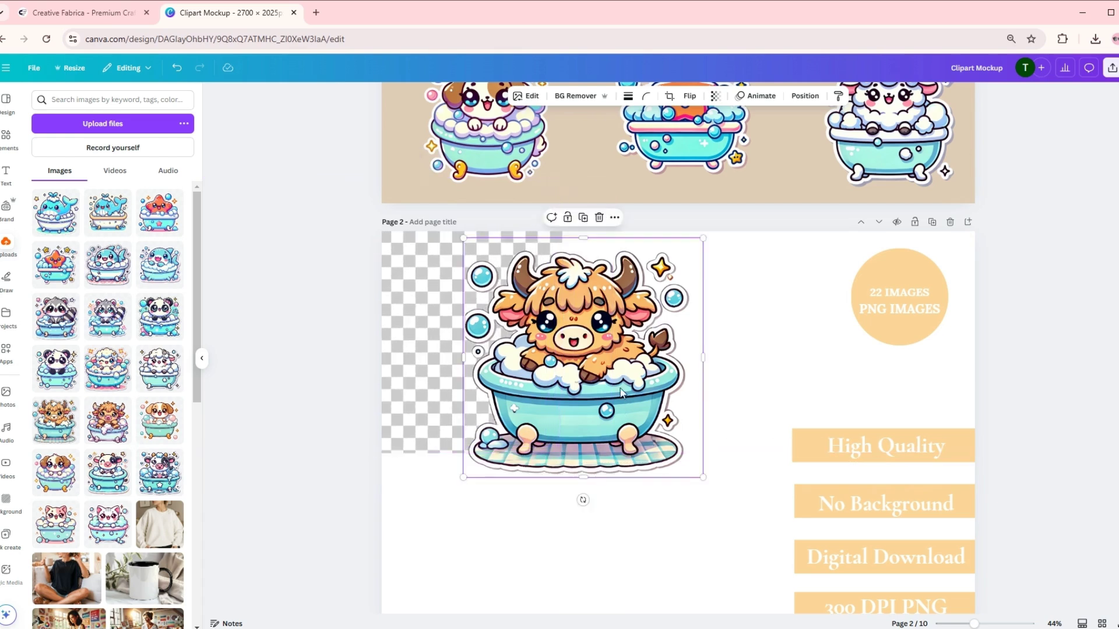
{"action": "left_click_drag", "start_coordinate": [622, 393], "coordinate": [602, 382]}
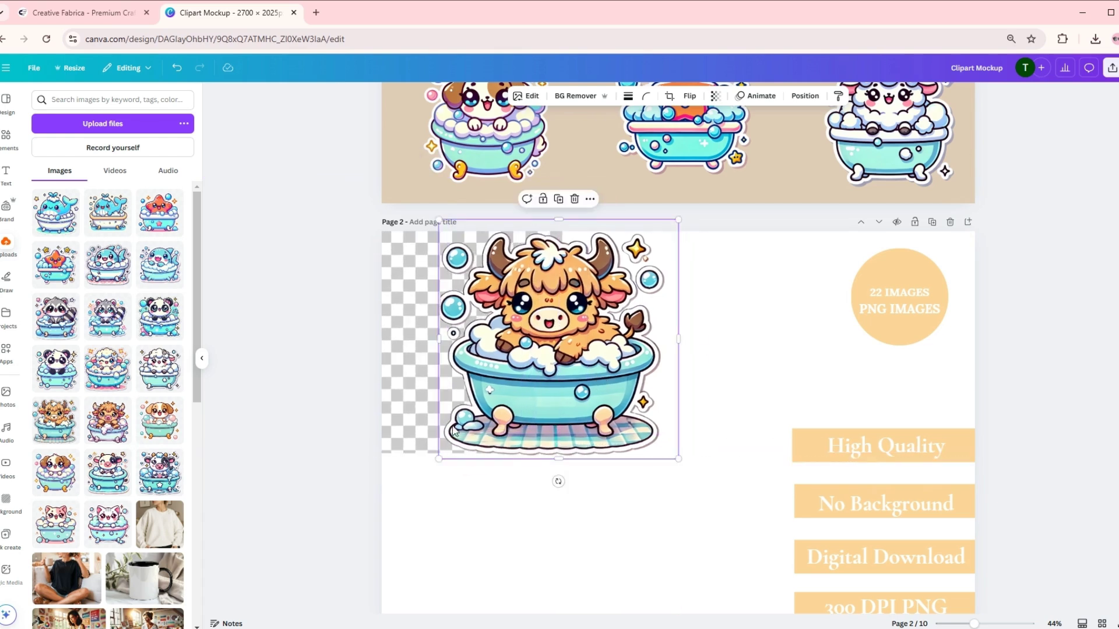
{"action": "left_click", "coordinate": [411, 442]}
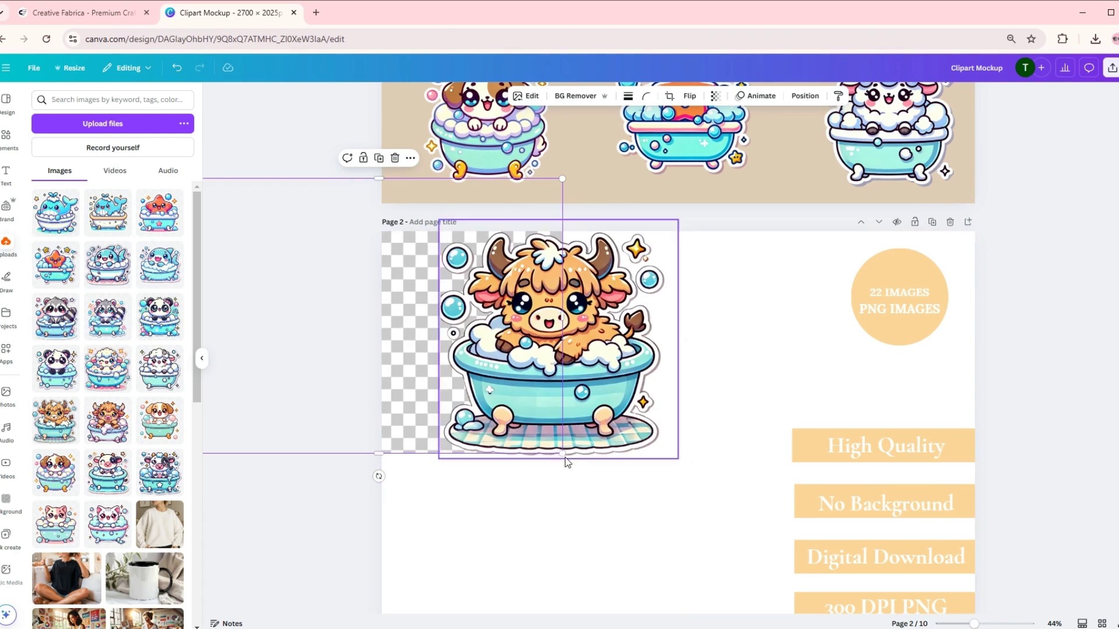
{"action": "mouse_move", "coordinate": [566, 457]}
{"action": "left_mouse_down"}
{"action": "mouse_move", "coordinate": [568, 504]}
{"action": "mouse_move", "coordinate": [571, 475]}
{"action": "left_mouse_up"}
{"action": "left_click", "coordinate": [421, 431]}
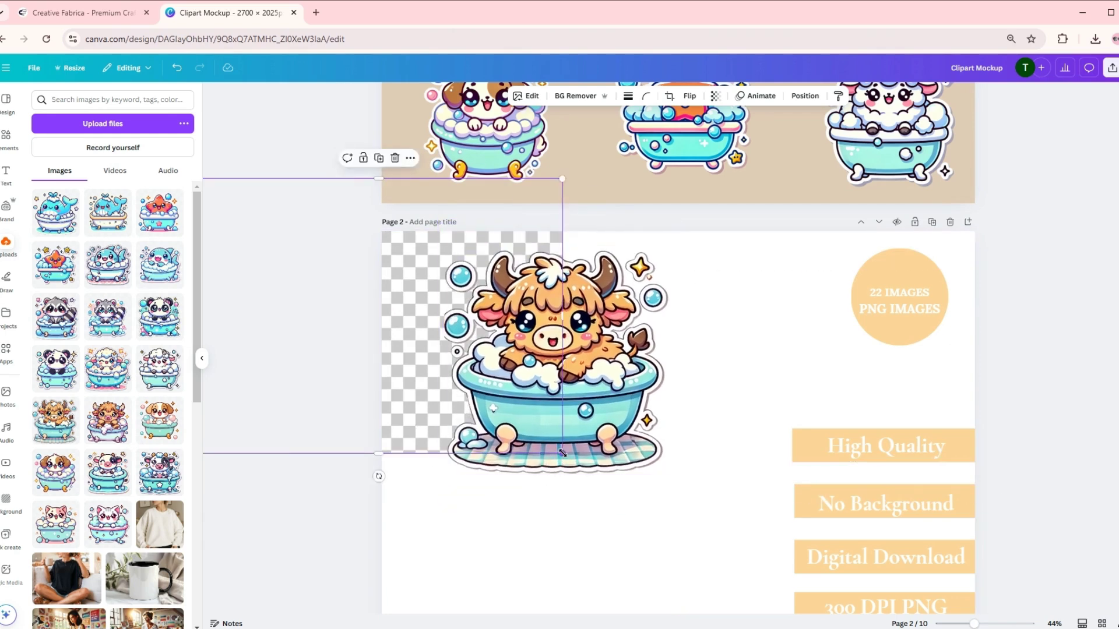
{"action": "left_click_drag", "start_coordinate": [563, 454], "coordinate": [592, 543]}
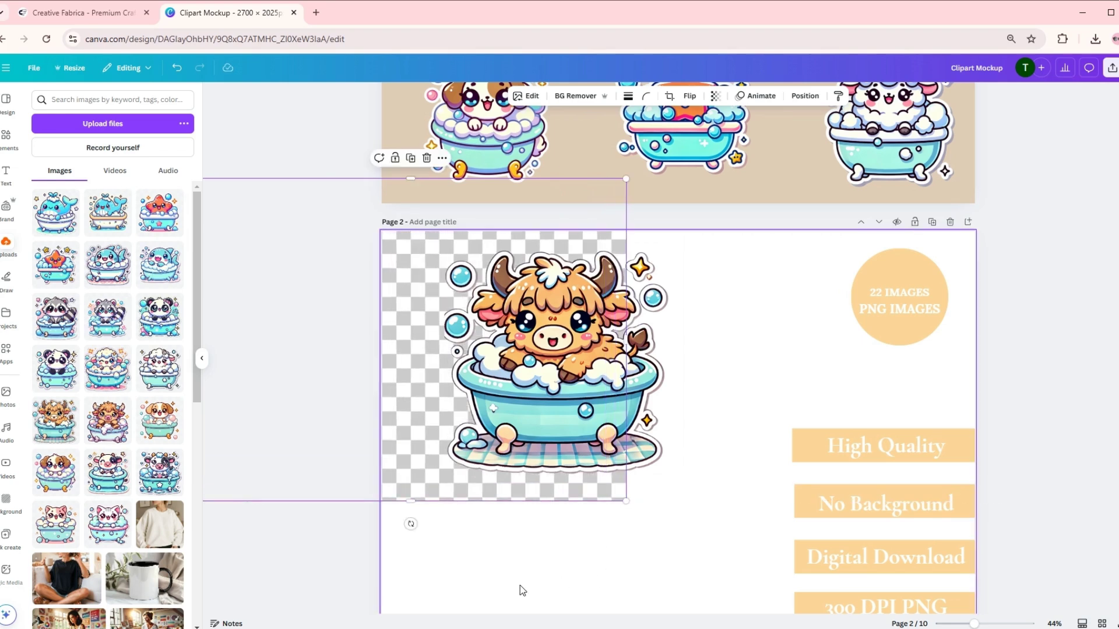
{"action": "left_click", "coordinate": [732, 470]}
Step: Shrink the checkerboard and cow further so the cow sits on it at top-left
{"action": "scroll", "coordinate": [750, 341], "scroll_direction": "down", "scroll_amount": 1}
{"action": "scroll", "coordinate": [750, 341], "scroll_direction": "down", "scroll_amount": 2}
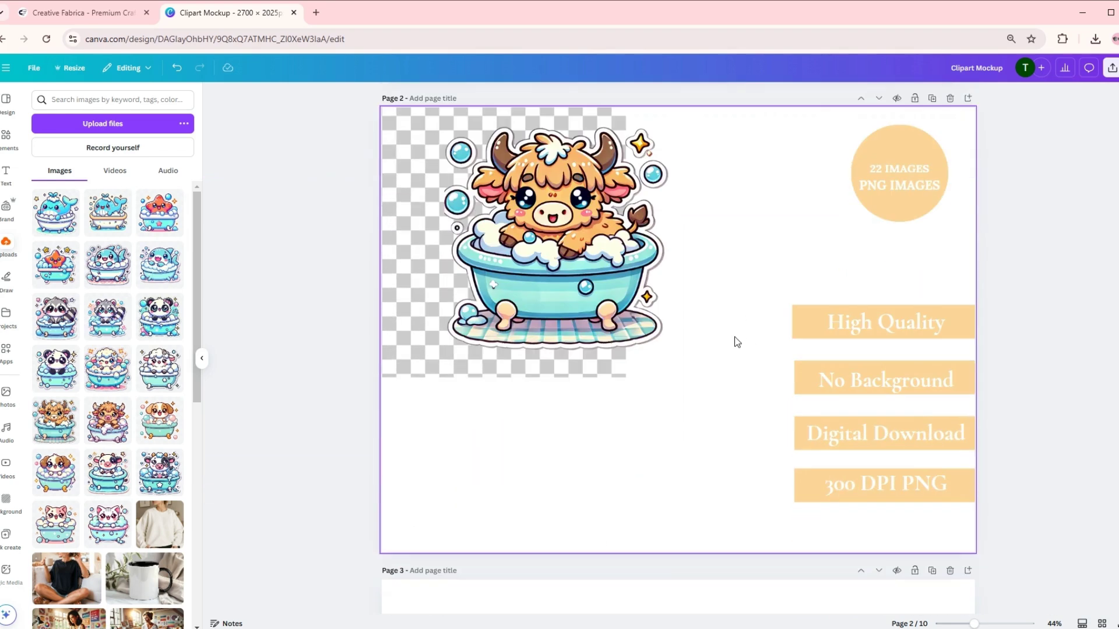
{"action": "left_click", "coordinate": [603, 360]}
{"action": "left_click_drag", "start_coordinate": [625, 377], "coordinate": [604, 360]}
{"action": "left_click", "coordinate": [626, 256]}
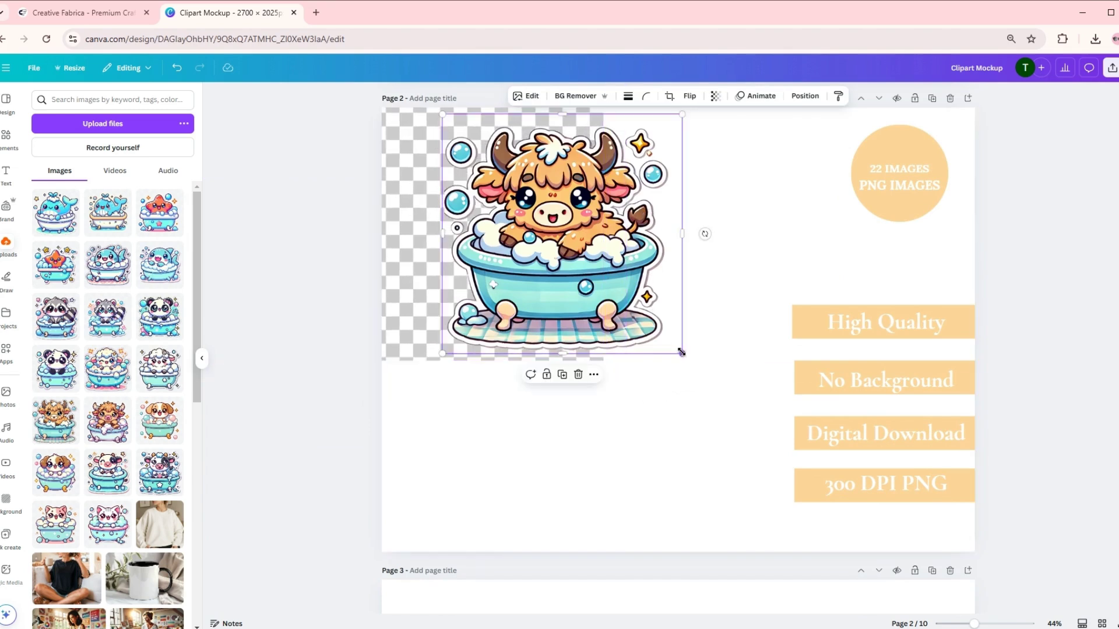
{"action": "left_click_drag", "start_coordinate": [681, 352], "coordinate": [632, 304]}
{"action": "left_click", "coordinate": [578, 338]}
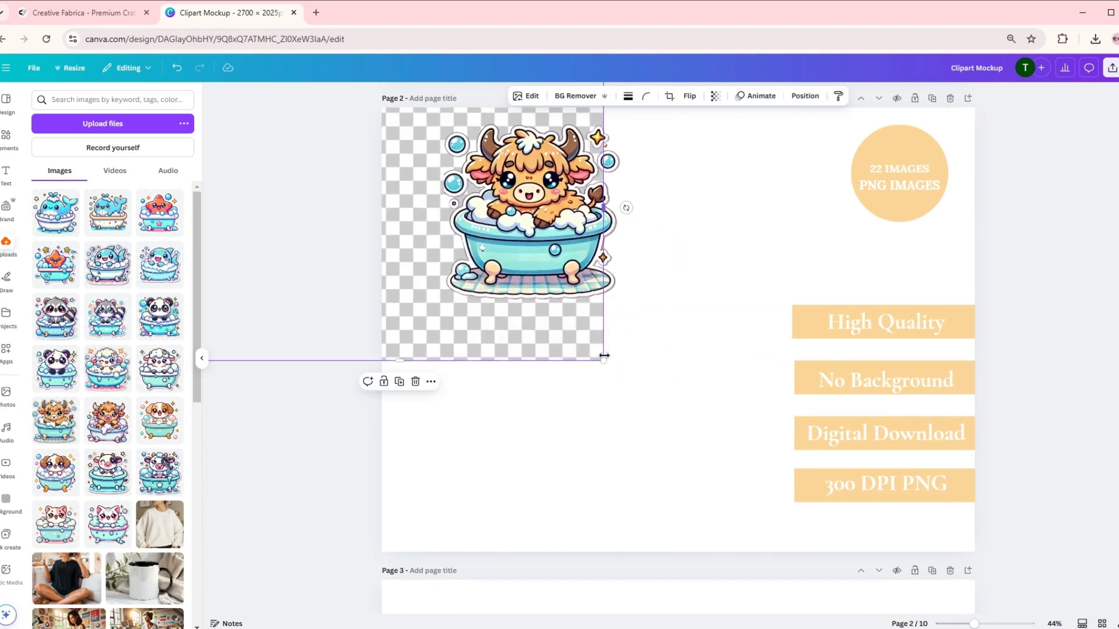
{"action": "left_click_drag", "start_coordinate": [600, 363], "coordinate": [569, 311]}
{"action": "left_click", "coordinate": [581, 463]}
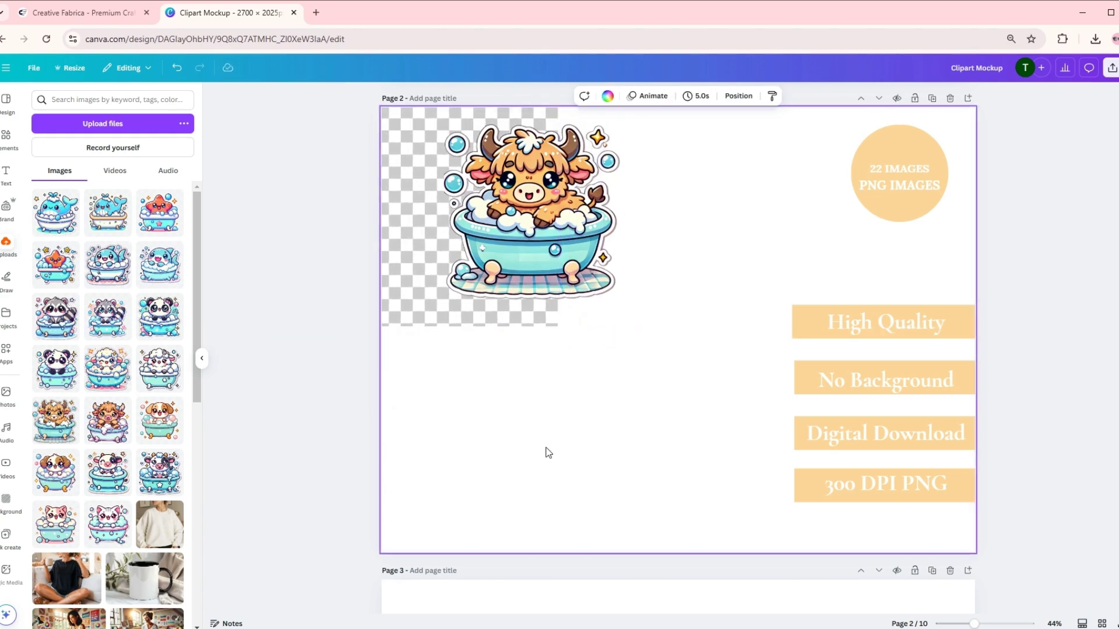
Step: Place the cat bathtub sticker in page 2's lower left and show the background colour options
{"action": "scroll", "coordinate": [128, 350], "scroll_direction": "down", "scroll_amount": 3}
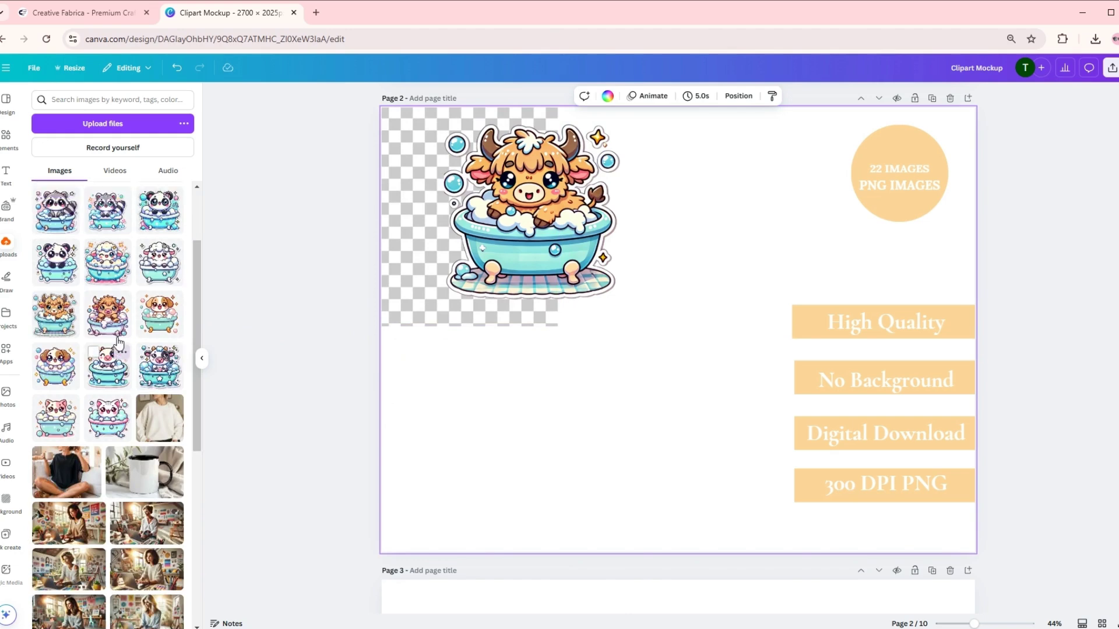
{"action": "scroll", "coordinate": [120, 347], "scroll_direction": "up", "scroll_amount": 3}
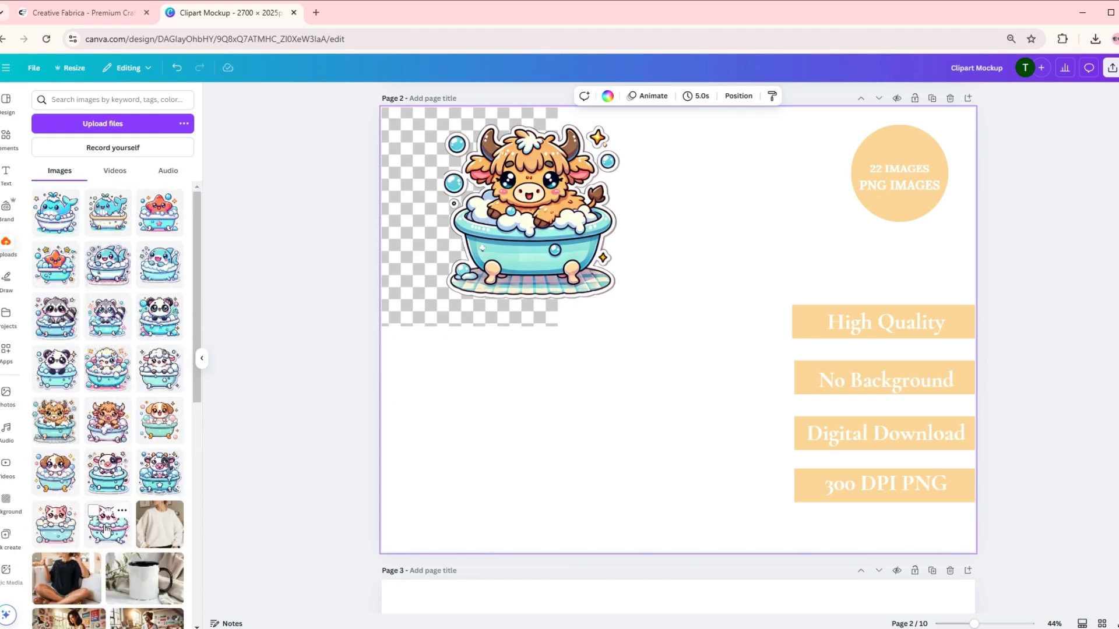
{"action": "left_click_drag", "start_coordinate": [106, 530], "coordinate": [448, 440]}
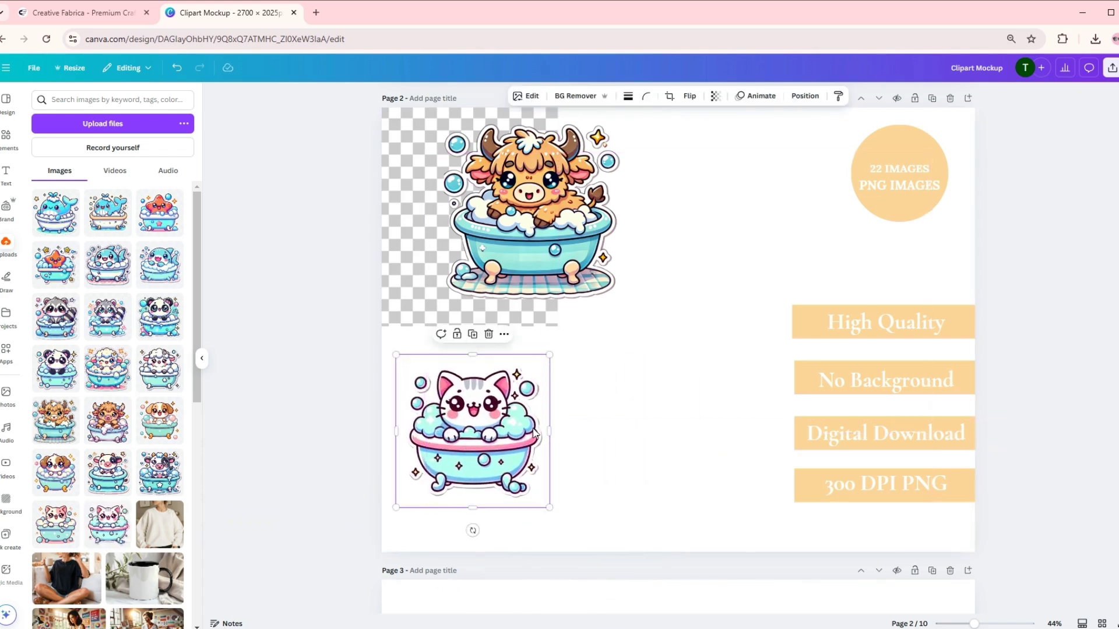
{"action": "left_click", "coordinate": [659, 157]}
{"action": "scroll", "coordinate": [659, 163], "scroll_direction": "up", "scroll_amount": 4}
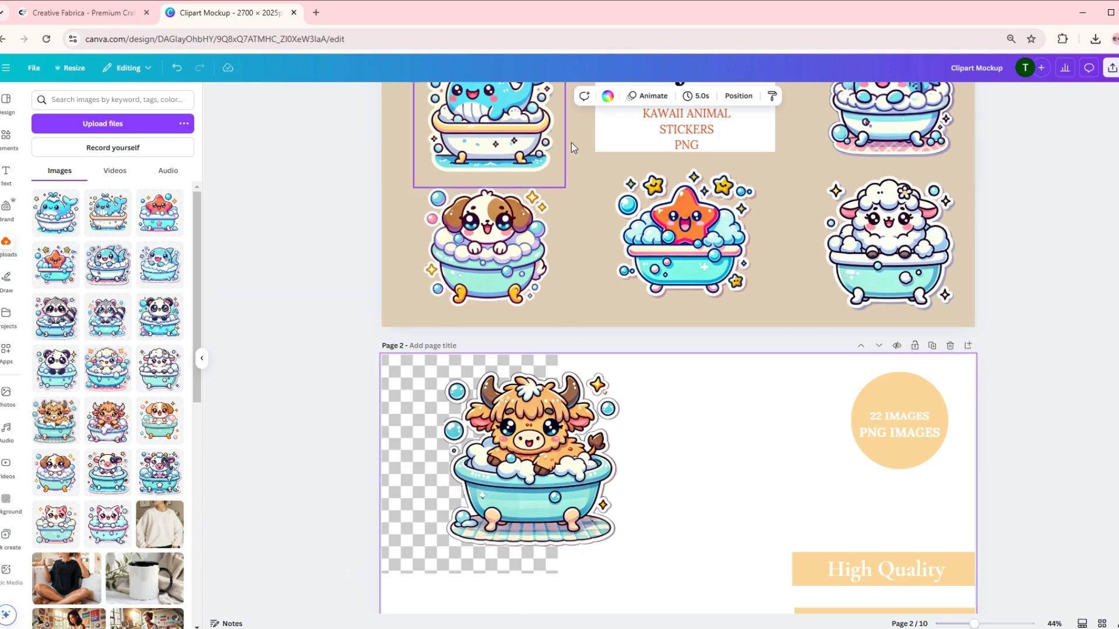
{"action": "left_click", "coordinate": [600, 101]}
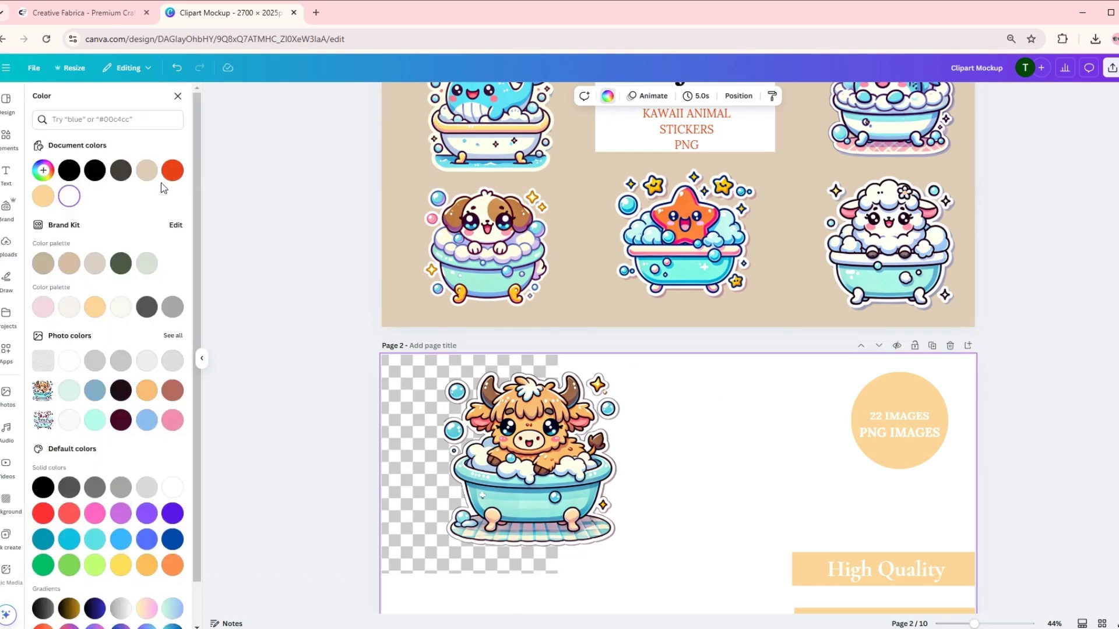
Step: Make every page's background beige and replace the peach accents, including the 22 IMAGES circle, with red-orange
{"action": "left_click", "coordinate": [147, 171]}
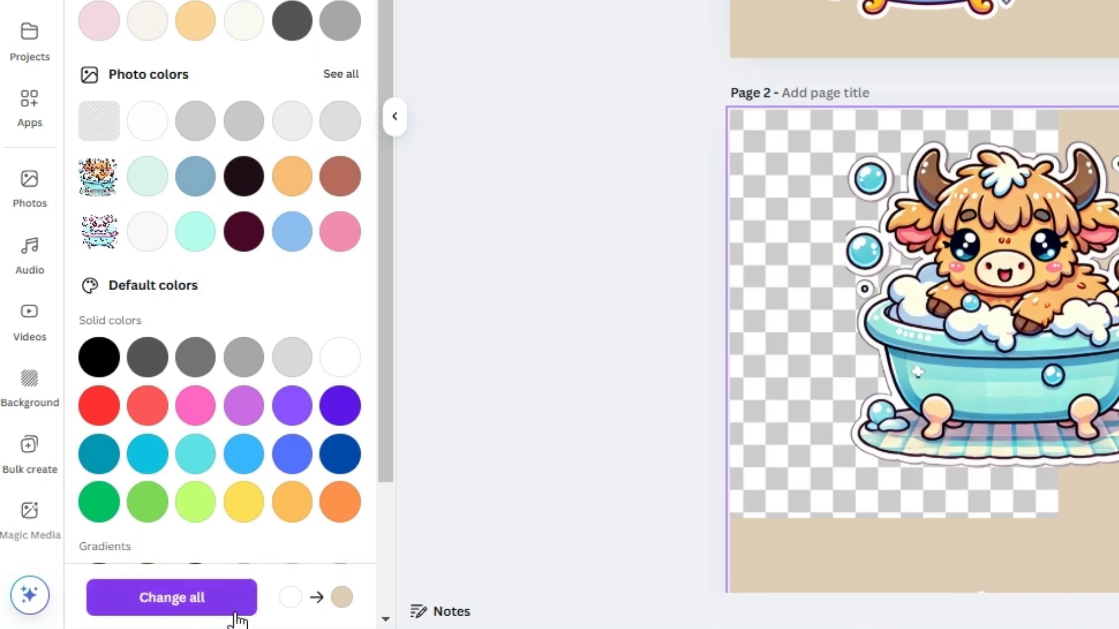
{"action": "left_click", "coordinate": [187, 599]}
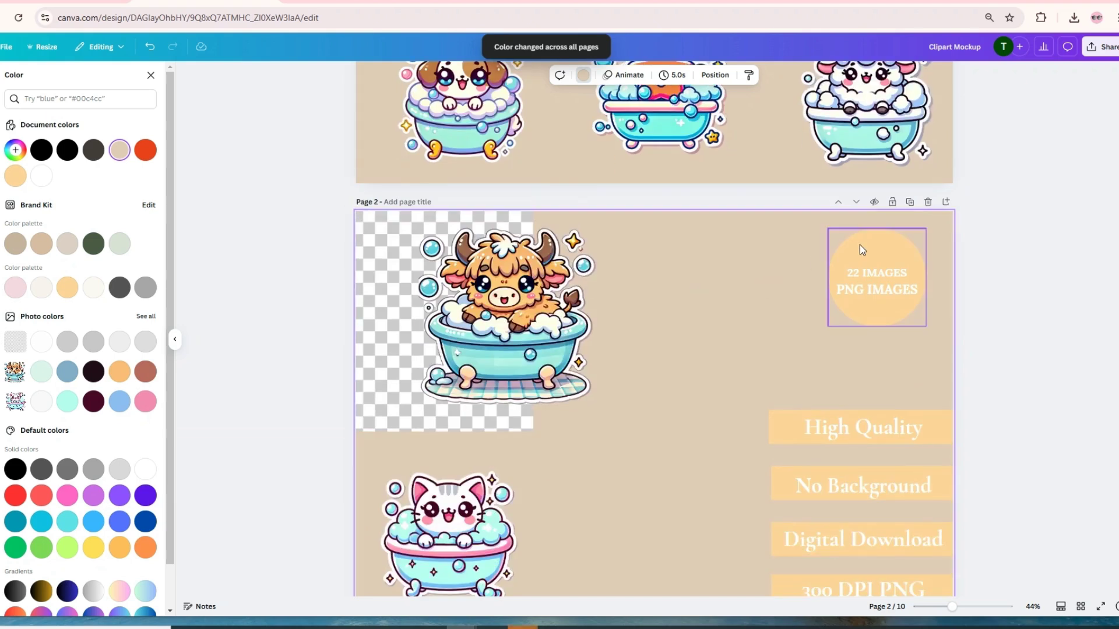
{"action": "left_click", "coordinate": [859, 245]}
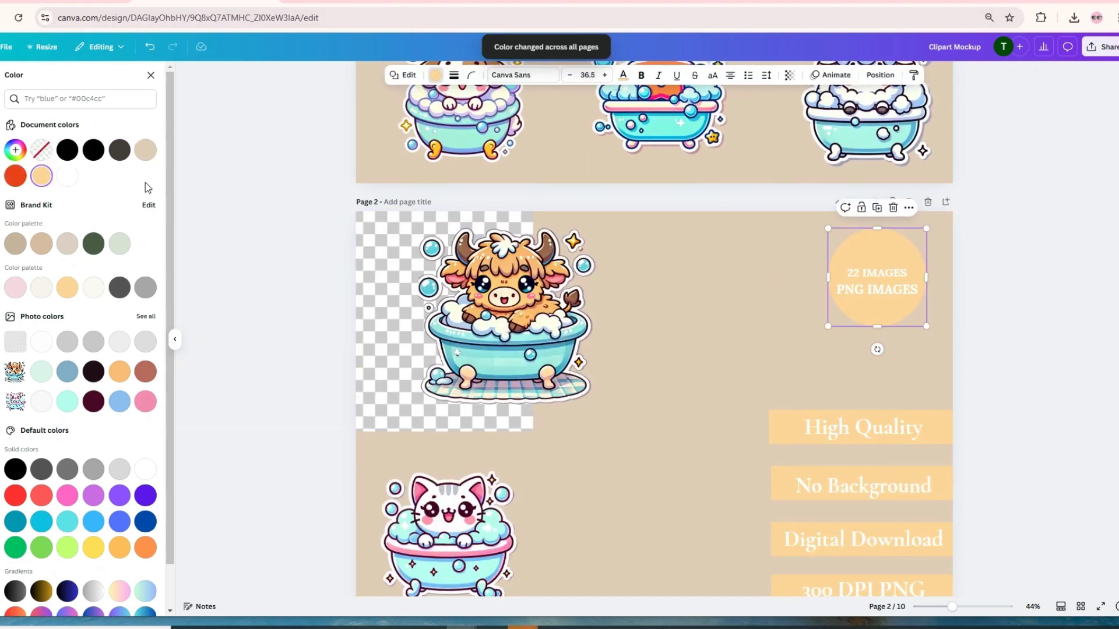
{"action": "left_click", "coordinate": [16, 175]}
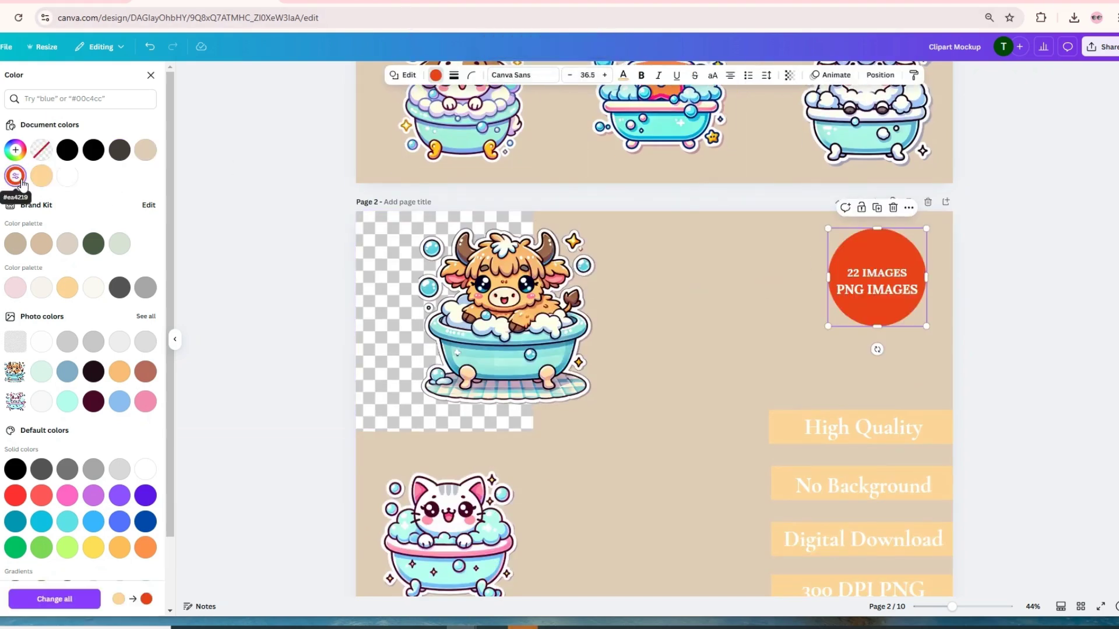
{"action": "scroll", "coordinate": [568, 275], "scroll_direction": "up", "scroll_amount": 5}
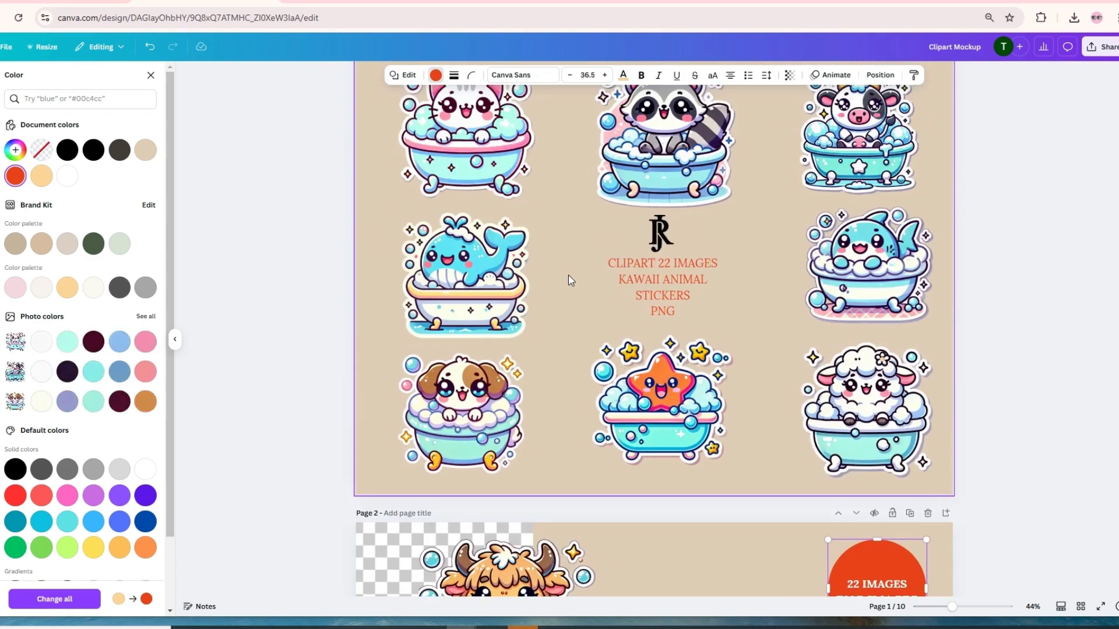
{"action": "scroll", "coordinate": [568, 275], "scroll_direction": "down", "scroll_amount": 6}
{"action": "left_click", "coordinate": [55, 620]}
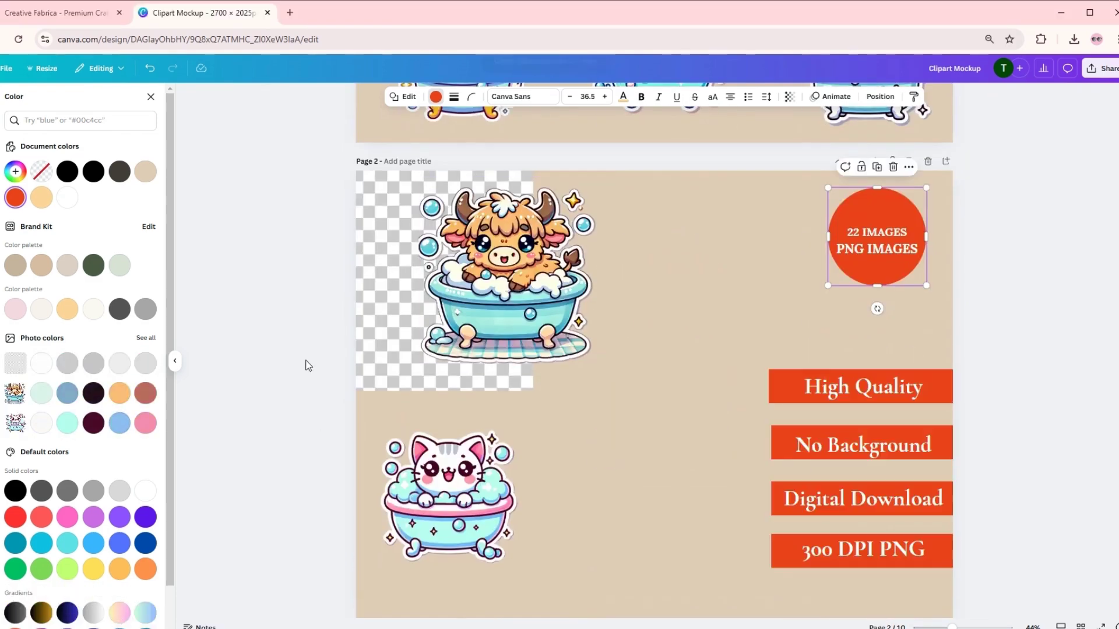
{"action": "scroll", "coordinate": [624, 326], "scroll_direction": "down", "scroll_amount": 3}
{"action": "scroll", "coordinate": [624, 323], "scroll_direction": "down", "scroll_amount": 9}
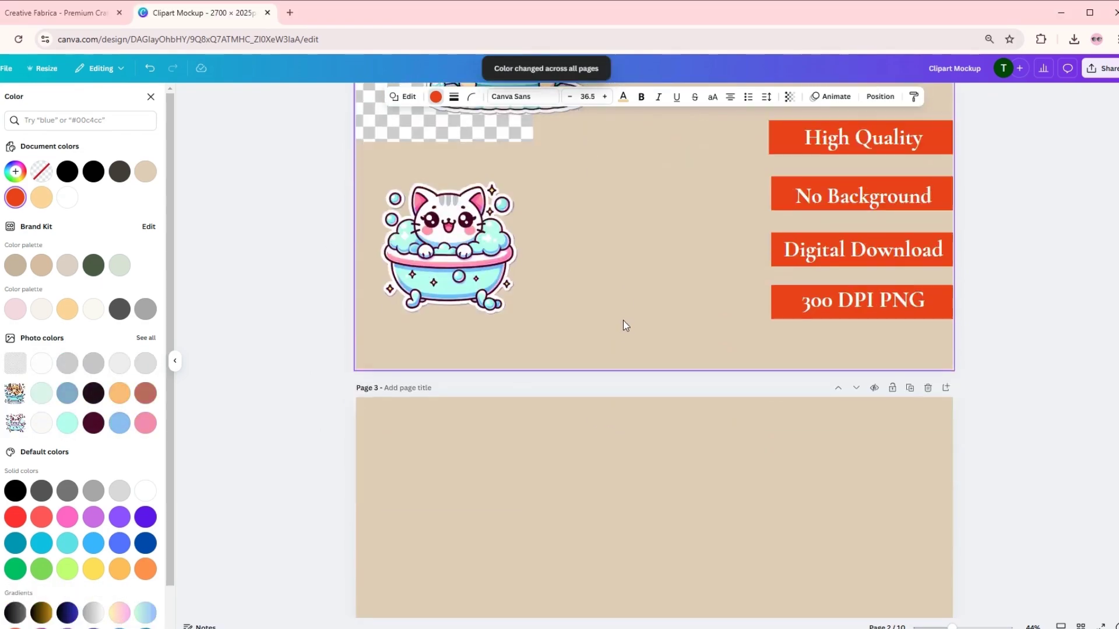
{"action": "scroll", "coordinate": [623, 320], "scroll_direction": "up", "scroll_amount": 3}
{"action": "scroll", "coordinate": [625, 326], "scroll_direction": "up", "scroll_amount": 5}
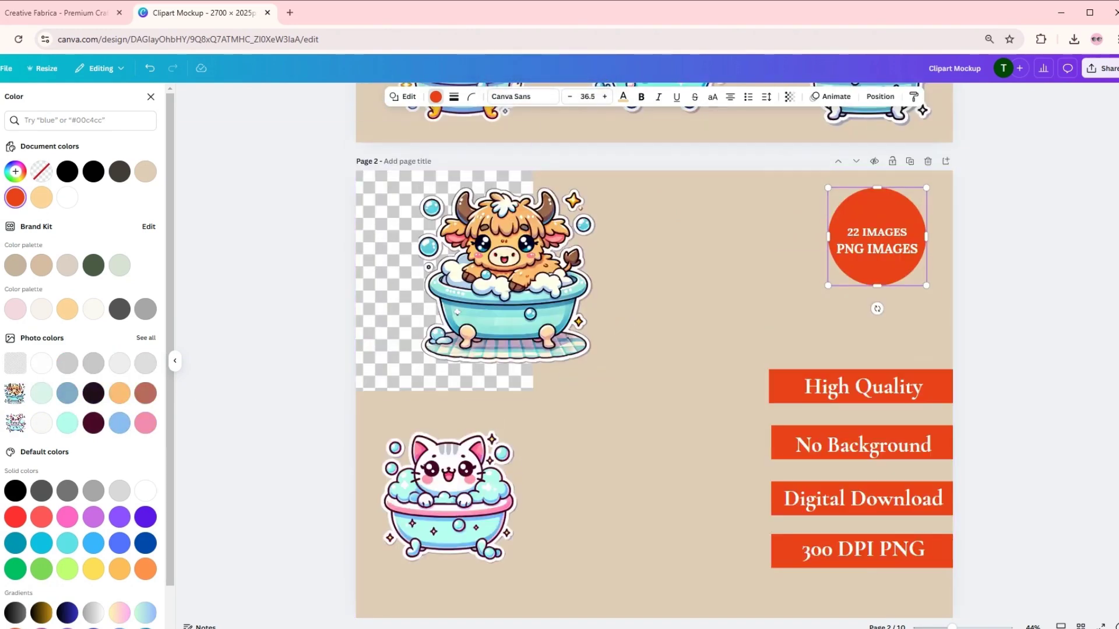
{"action": "key", "text": "Escape"}
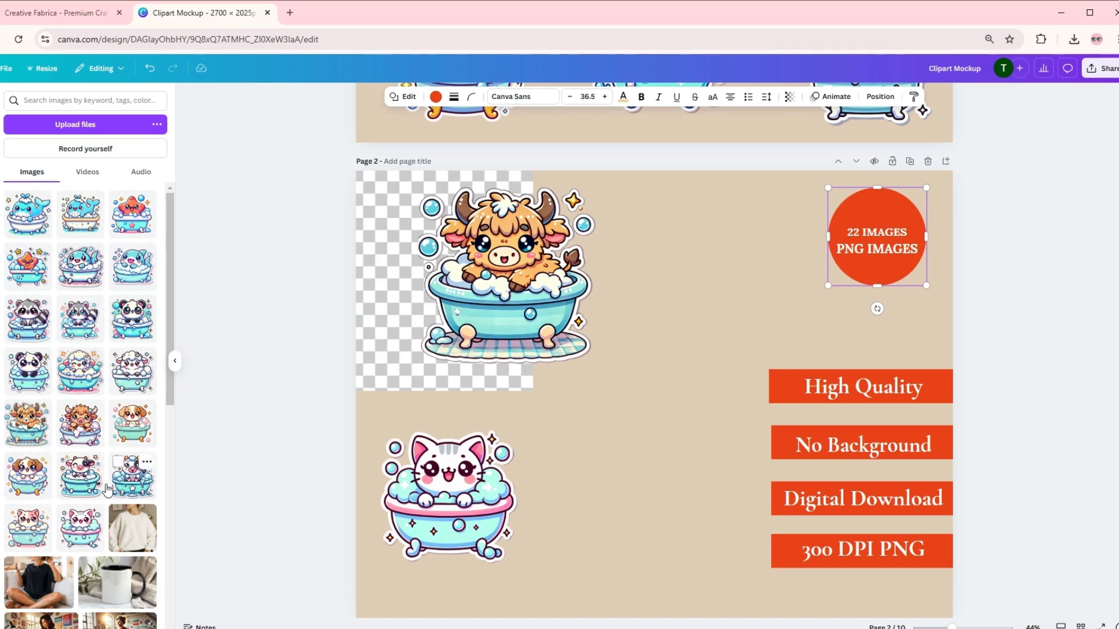
Step: Add a resized second cat sticker beside the first cat and a cow sticker near the circle
{"action": "left_click_drag", "start_coordinate": [56, 530], "coordinate": [594, 469]}
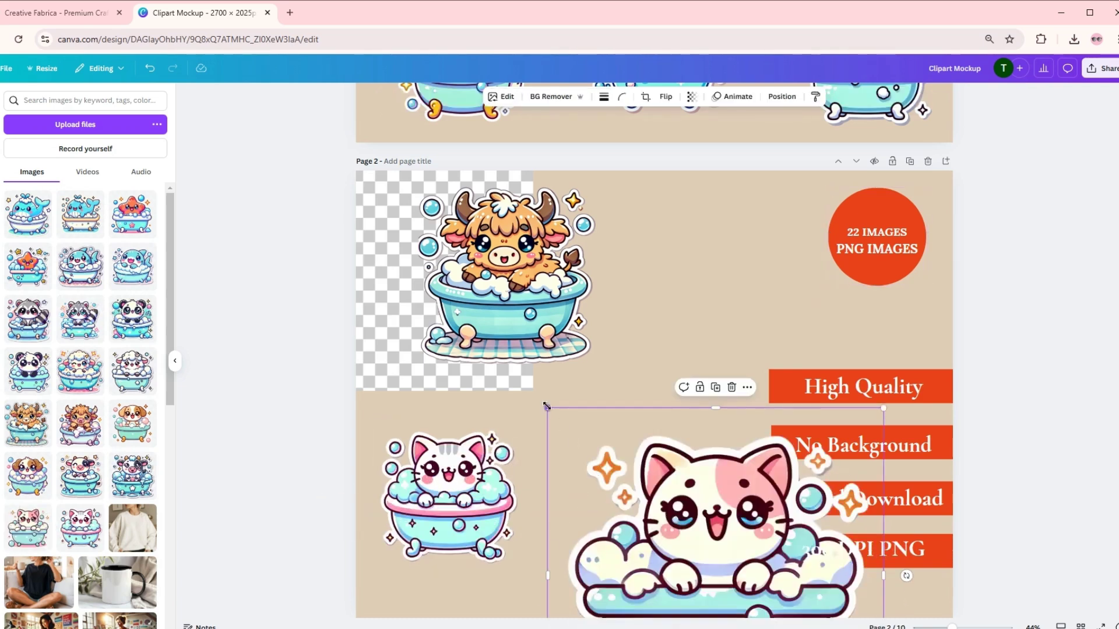
{"action": "left_click_drag", "start_coordinate": [546, 406], "coordinate": [587, 430]}
{"action": "left_click_drag", "start_coordinate": [648, 502], "coordinate": [631, 494]}
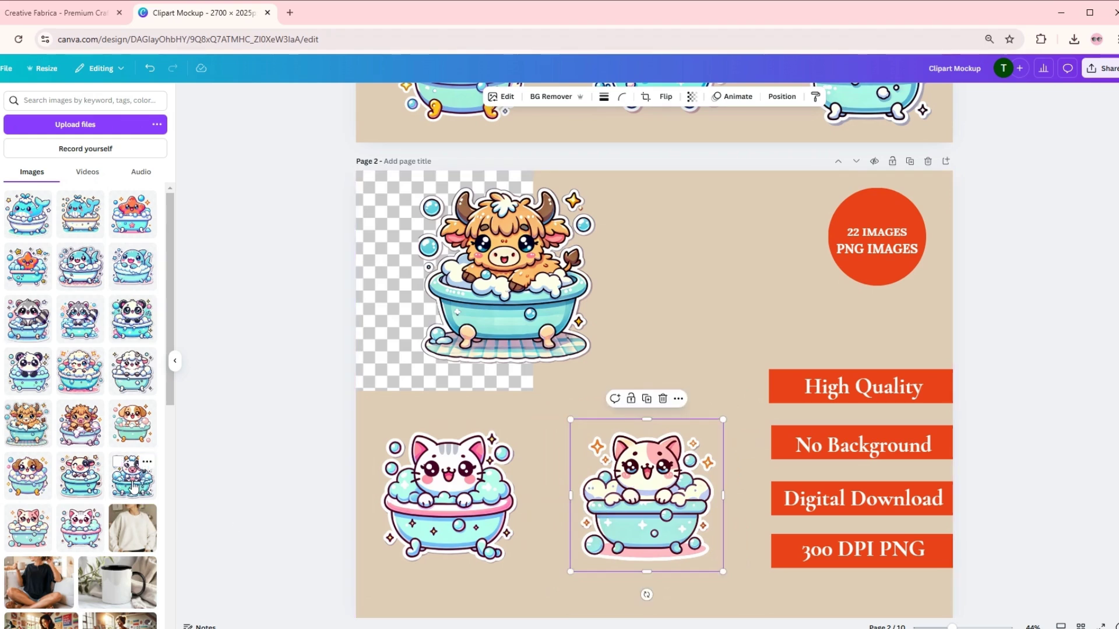
{"action": "left_click_drag", "start_coordinate": [133, 485], "coordinate": [684, 262]}
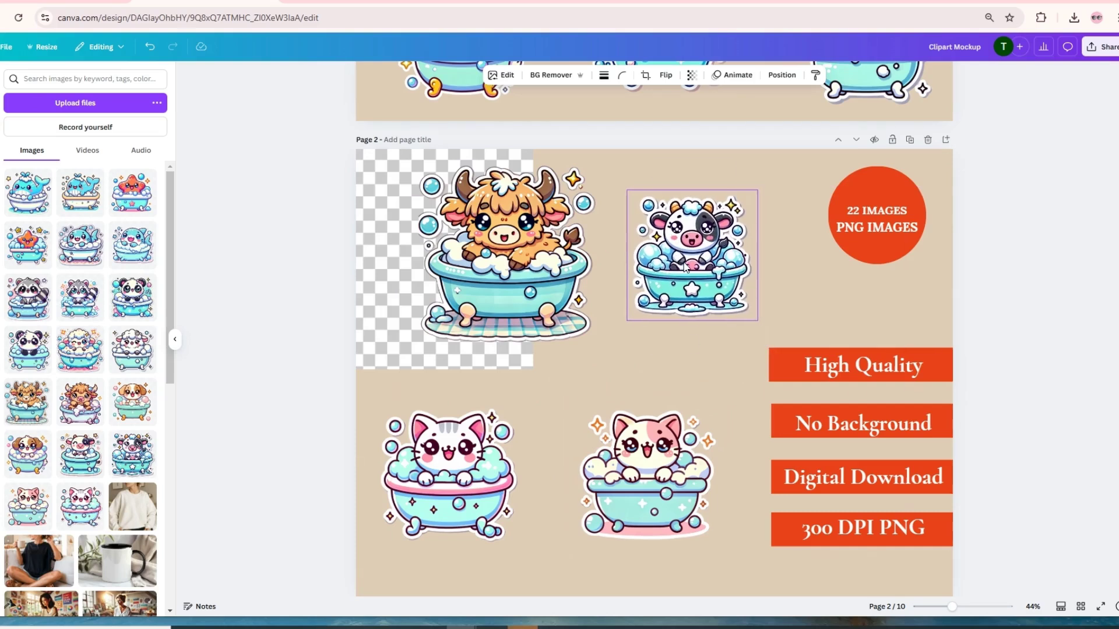
{"action": "scroll", "coordinate": [741, 303], "scroll_direction": "down", "scroll_amount": 3}
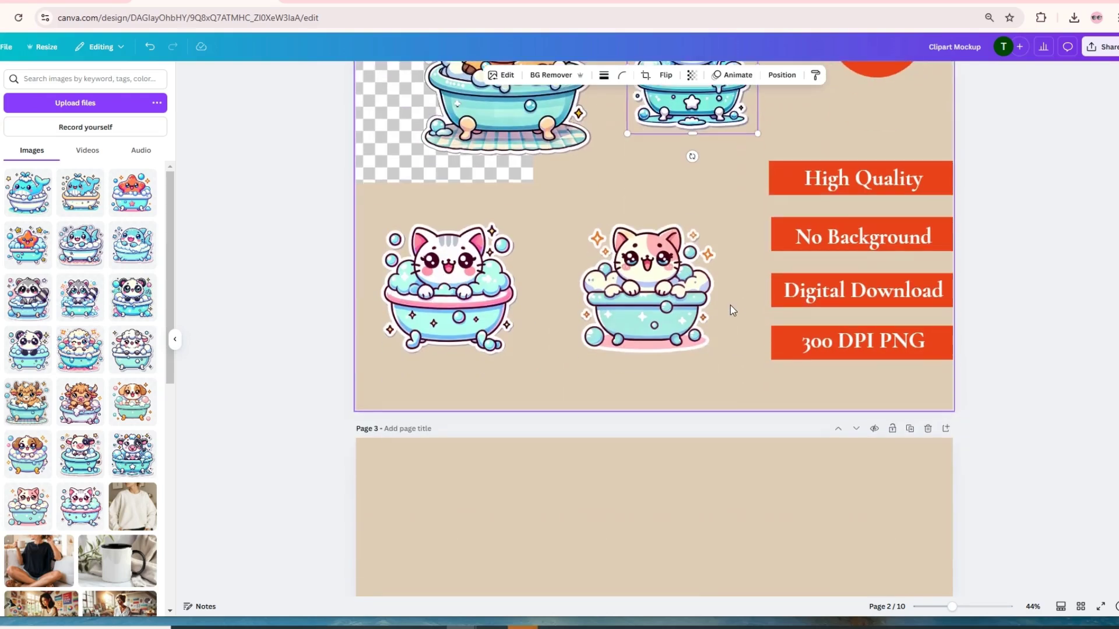
Step: Place a shrunken cow bathtub sticker at page 3's top-left
{"action": "scroll", "coordinate": [691, 274], "scroll_direction": "down", "scroll_amount": 4}
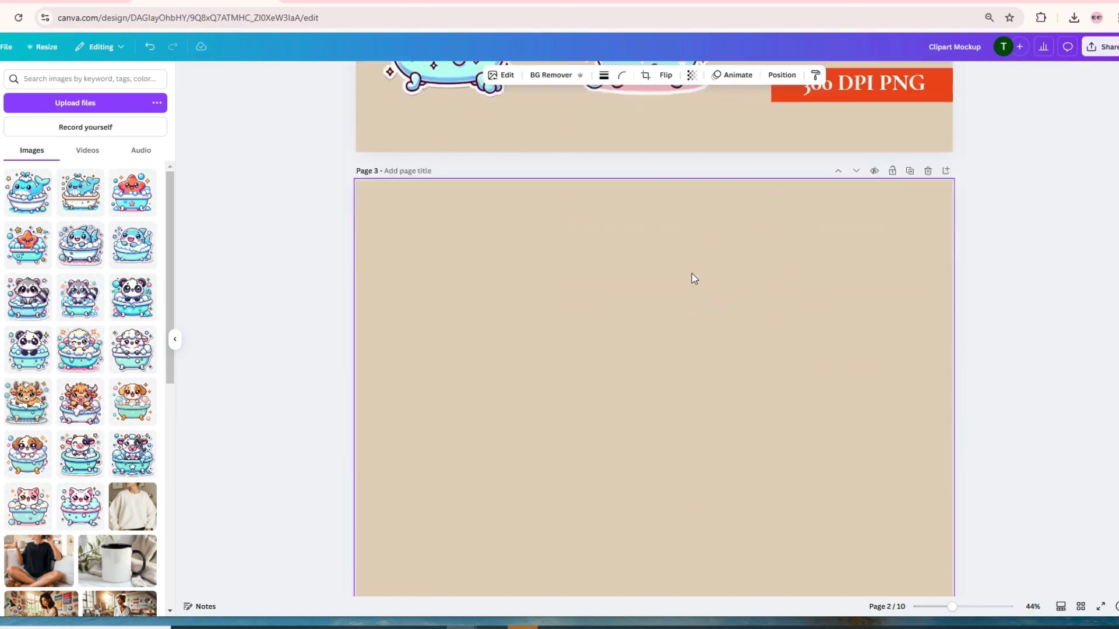
{"action": "scroll", "coordinate": [696, 292], "scroll_direction": "up", "scroll_amount": 5}
{"action": "scroll", "coordinate": [608, 320], "scroll_direction": "down", "scroll_amount": 5}
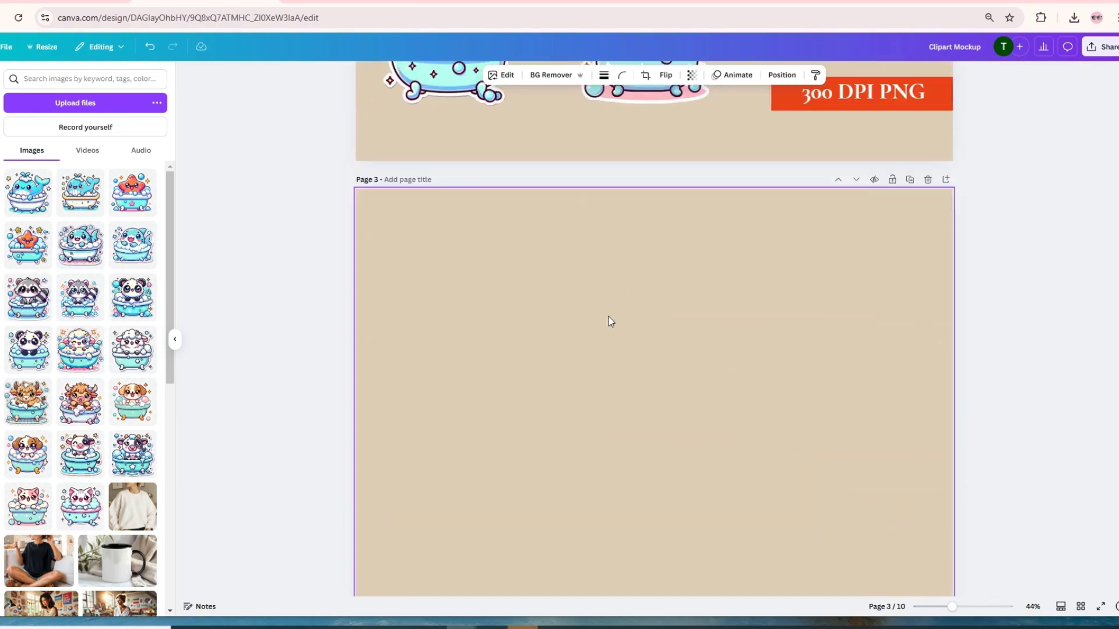
{"action": "left_click_drag", "start_coordinate": [450, 365], "coordinate": [476, 318]}
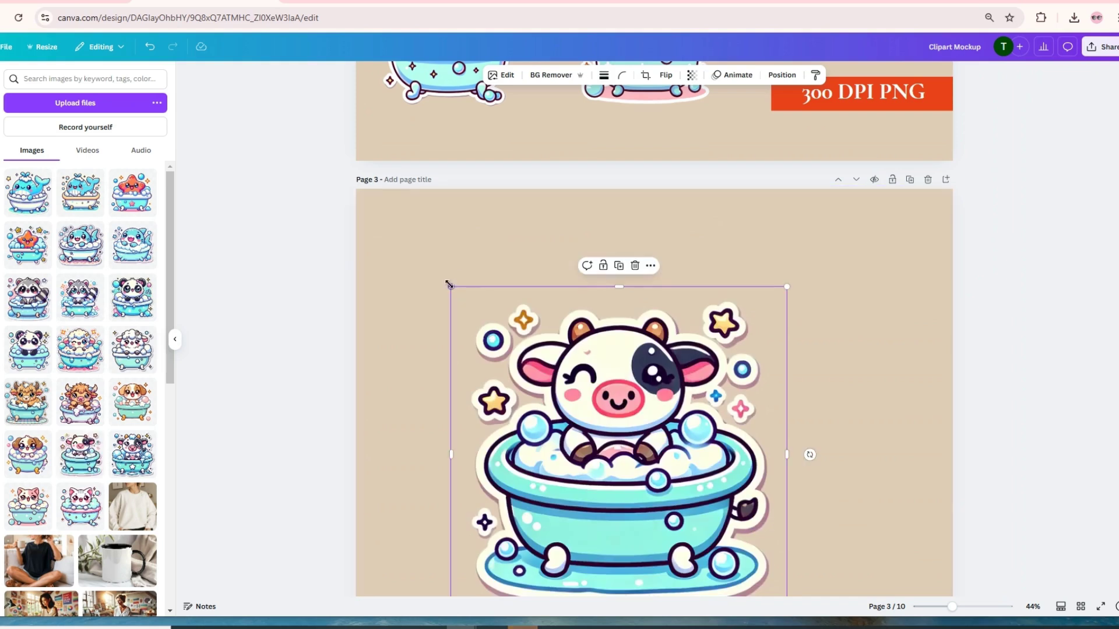
{"action": "left_click_drag", "start_coordinate": [449, 284], "coordinate": [639, 475]}
{"action": "left_click_drag", "start_coordinate": [690, 535], "coordinate": [441, 273]}
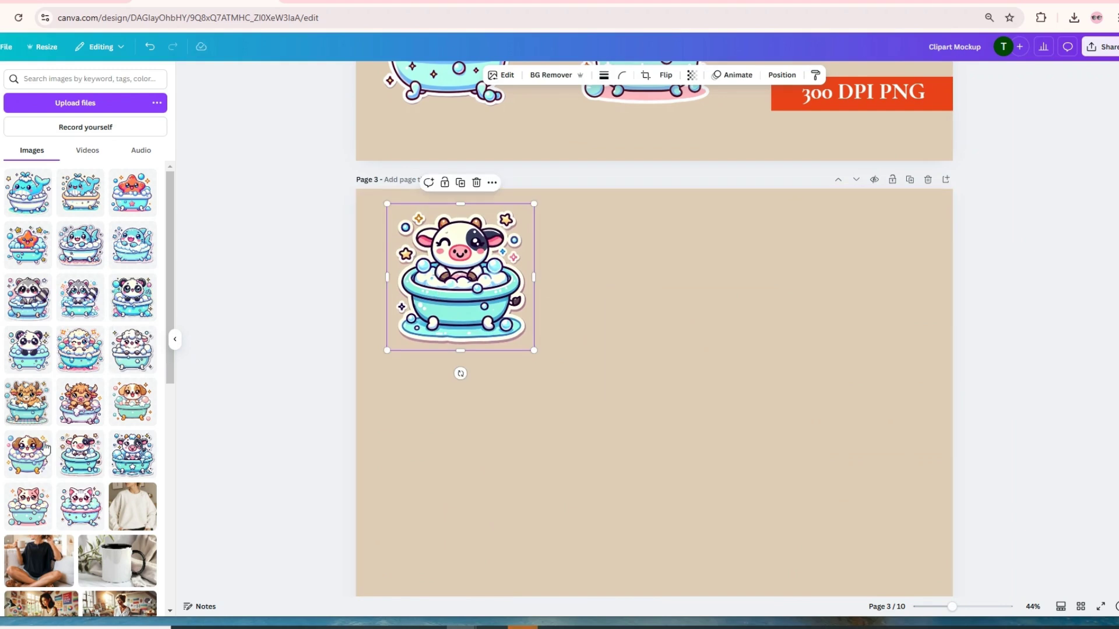
Step: Add puppy bathtub stickers beside the cow, lining them up along the top
{"action": "left_click_drag", "start_coordinate": [34, 457], "coordinate": [626, 299]}
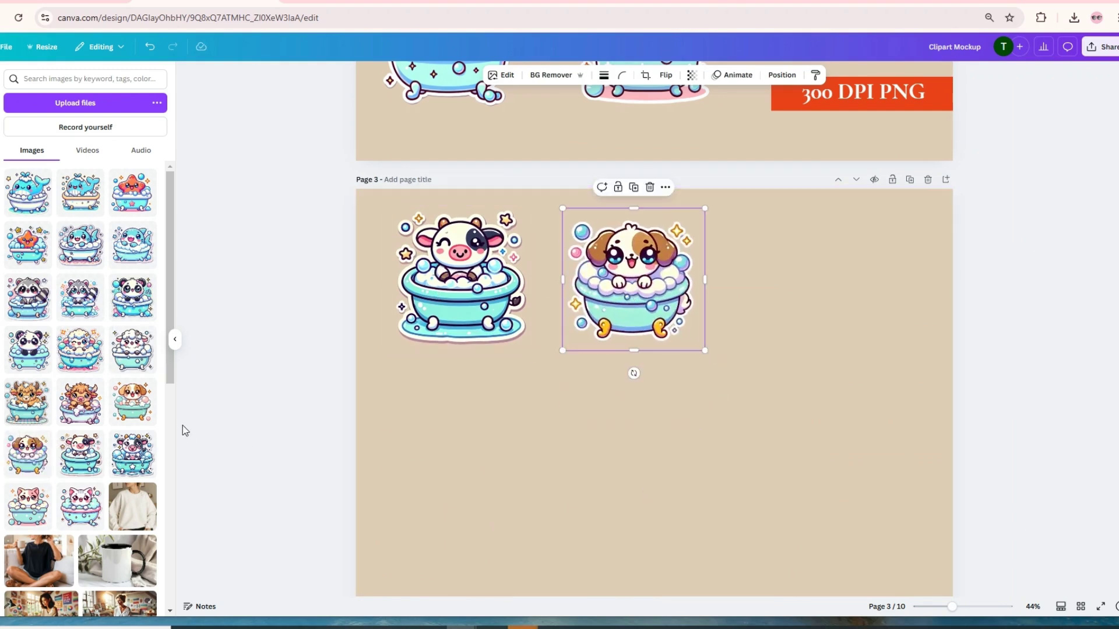
{"action": "left_click_drag", "start_coordinate": [131, 411], "coordinate": [611, 404]}
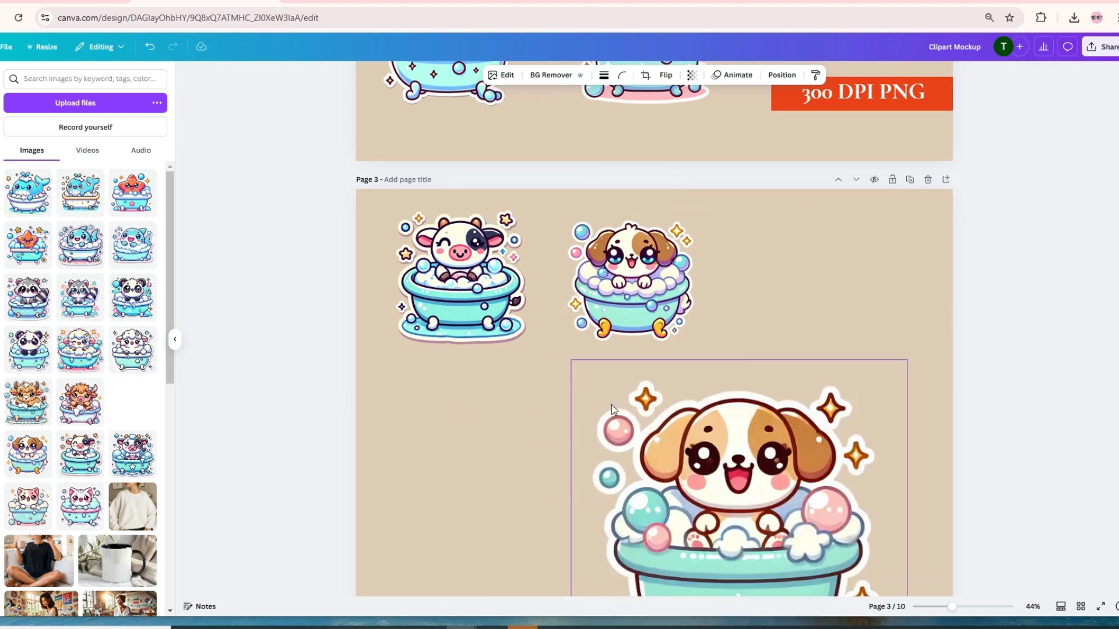
{"action": "left_click_drag", "start_coordinate": [571, 360], "coordinate": [686, 508]}
{"action": "left_click_drag", "start_coordinate": [796, 557], "coordinate": [821, 263]}
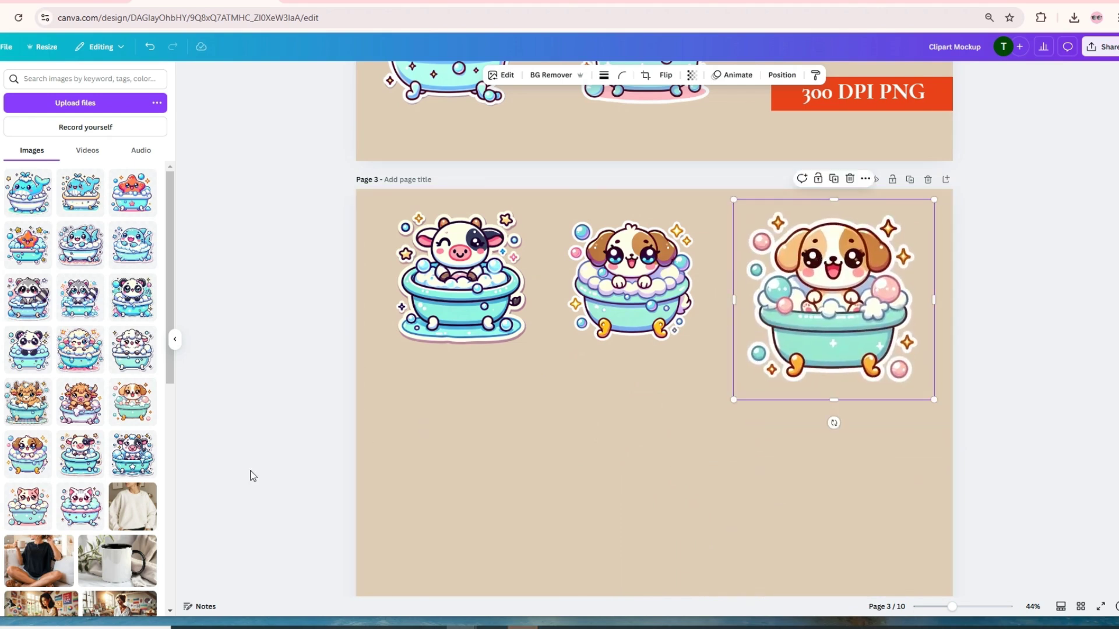
{"action": "scroll", "coordinate": [155, 399], "scroll_direction": "down", "scroll_amount": 1}
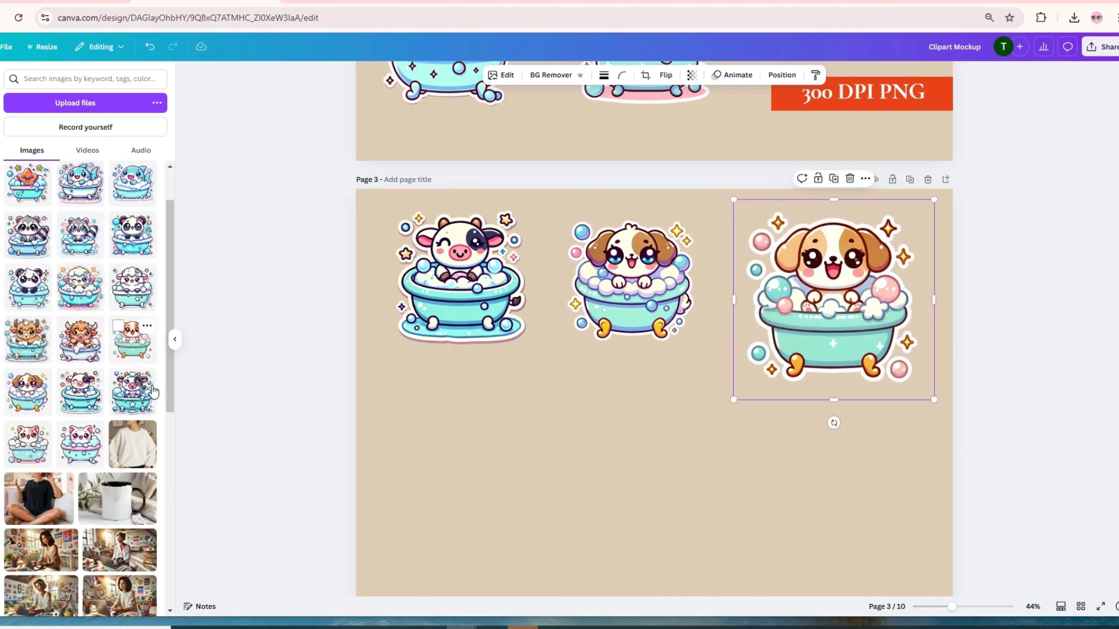
{"action": "left_click_drag", "start_coordinate": [318, 402], "coordinate": [419, 431]}
{"action": "scroll", "coordinate": [813, 393], "scroll_direction": "down", "scroll_amount": 7}
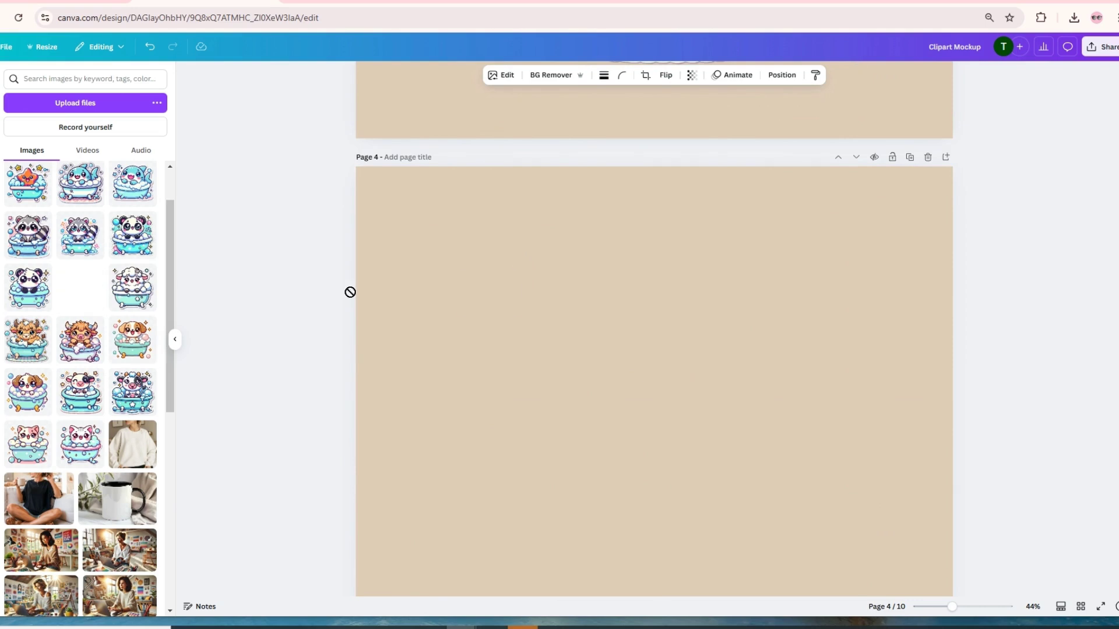
Step: Place a sheep and two panda stickers in a row across page 4's top
{"action": "left_click_drag", "start_coordinate": [350, 292], "coordinate": [654, 422]}
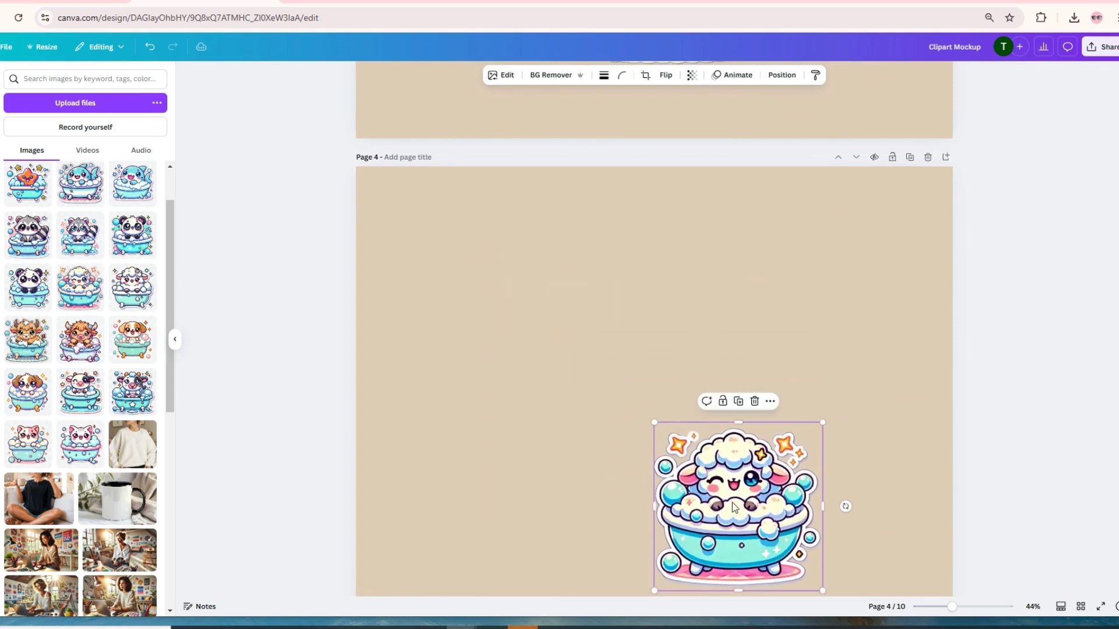
{"action": "left_click_drag", "start_coordinate": [733, 506], "coordinate": [459, 260]}
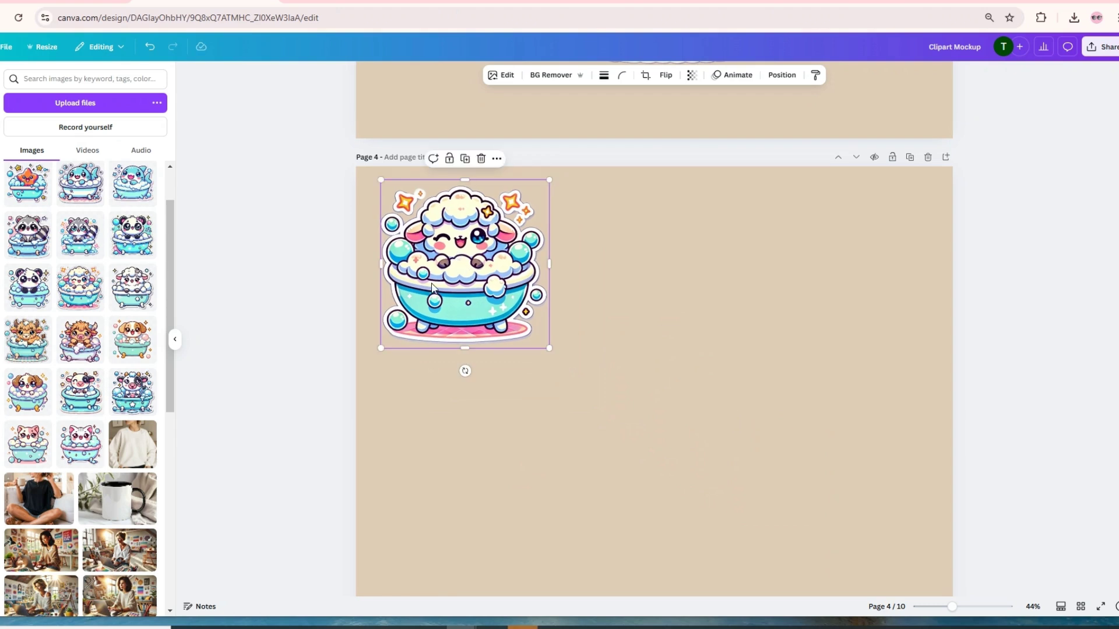
{"action": "left_click_drag", "start_coordinate": [30, 293], "coordinate": [797, 441]}
{"action": "left_click_drag", "start_coordinate": [855, 507], "coordinate": [641, 261]}
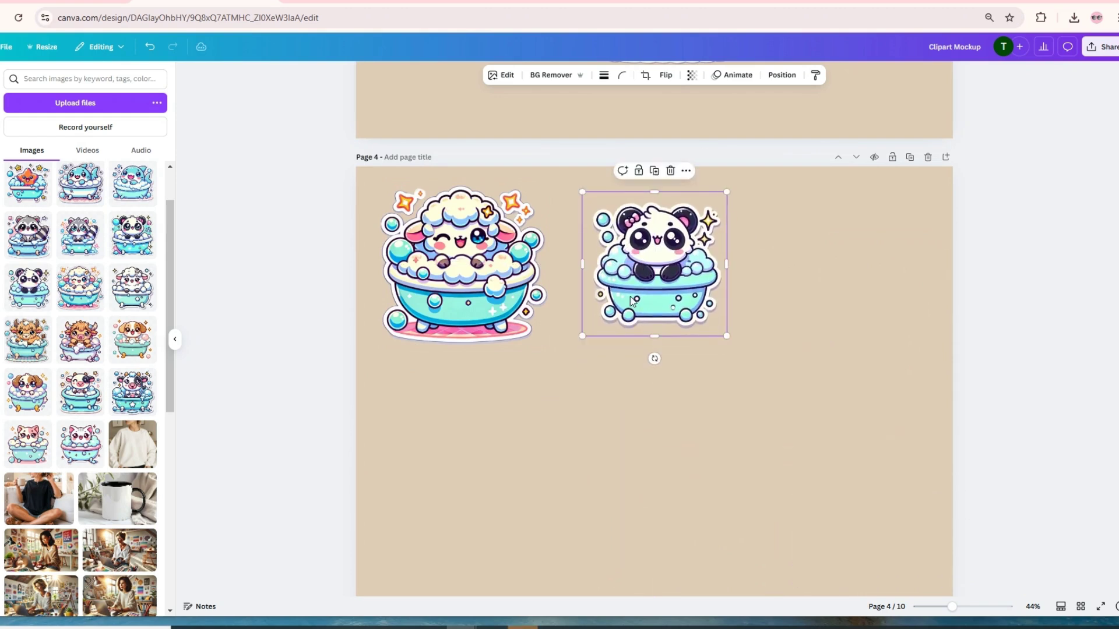
{"action": "left_click_drag", "start_coordinate": [582, 335], "coordinate": [567, 349]}
{"action": "left_click_drag", "start_coordinate": [654, 304], "coordinate": [653, 299]}
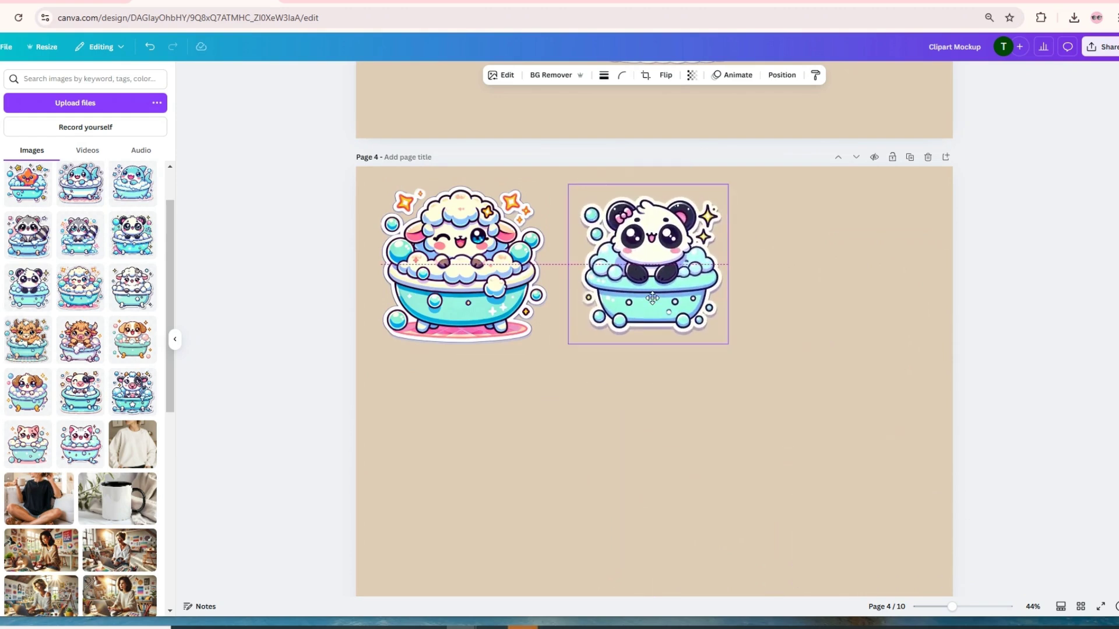
{"action": "left_click_drag", "start_coordinate": [138, 252], "coordinate": [799, 542]}
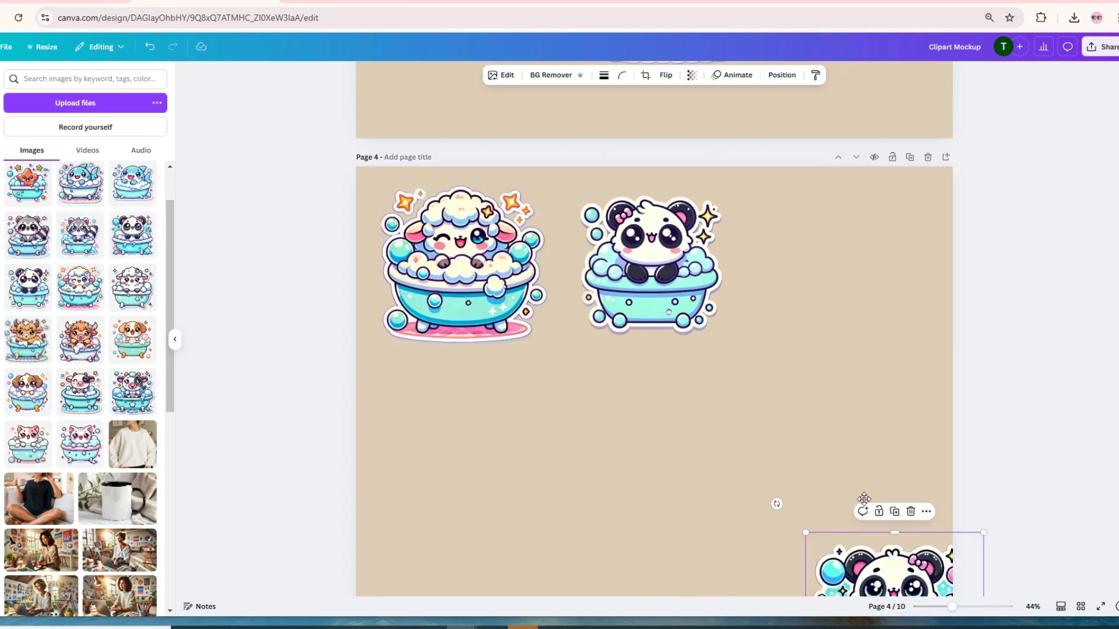
{"action": "left_click_drag", "start_coordinate": [864, 500], "coordinate": [816, 143]}
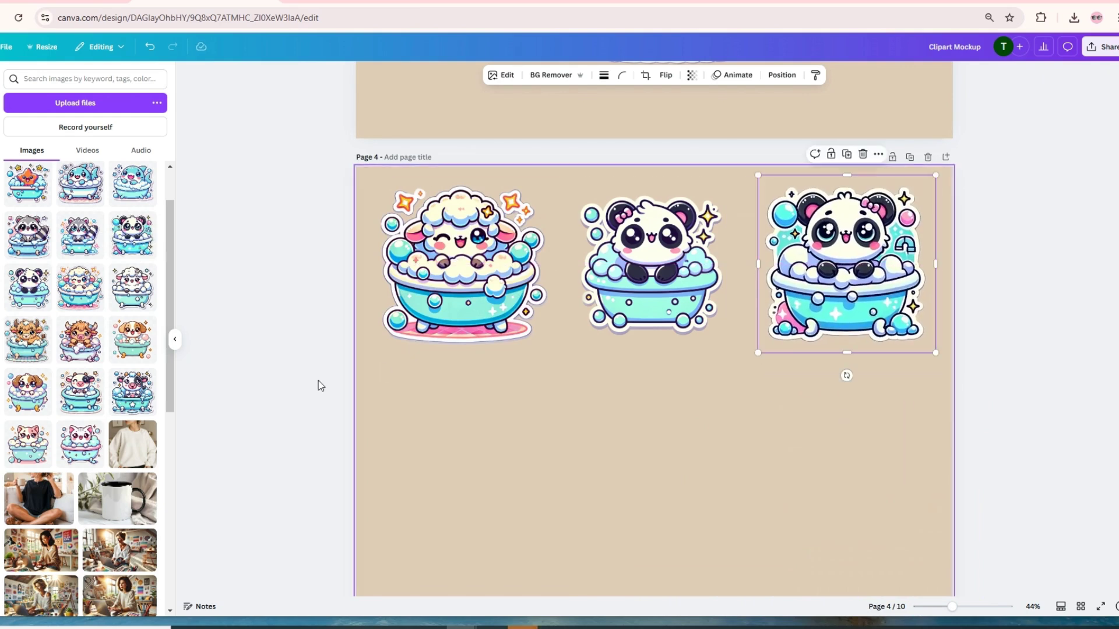
Step: Fill page 4's bottom row with two raccoon stickers and a whale, swapping out the extra raccoon
{"action": "scroll", "coordinate": [72, 310], "scroll_direction": "up", "scroll_amount": 1}
{"action": "left_click_drag", "start_coordinate": [73, 303], "coordinate": [538, 515]}
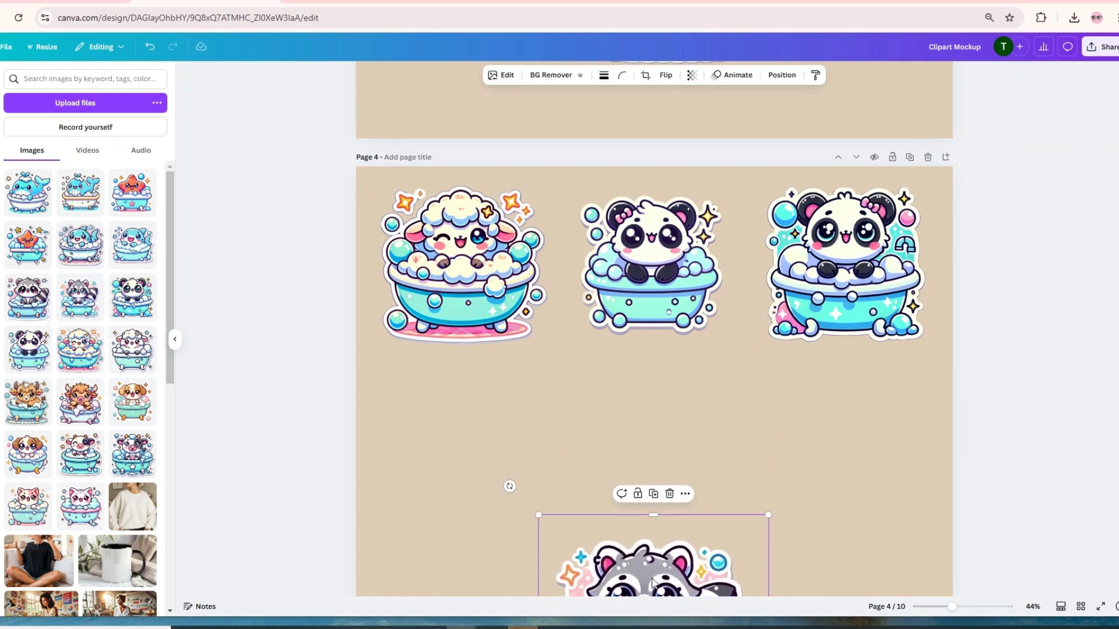
{"action": "left_click_drag", "start_coordinate": [651, 582], "coordinate": [477, 429]}
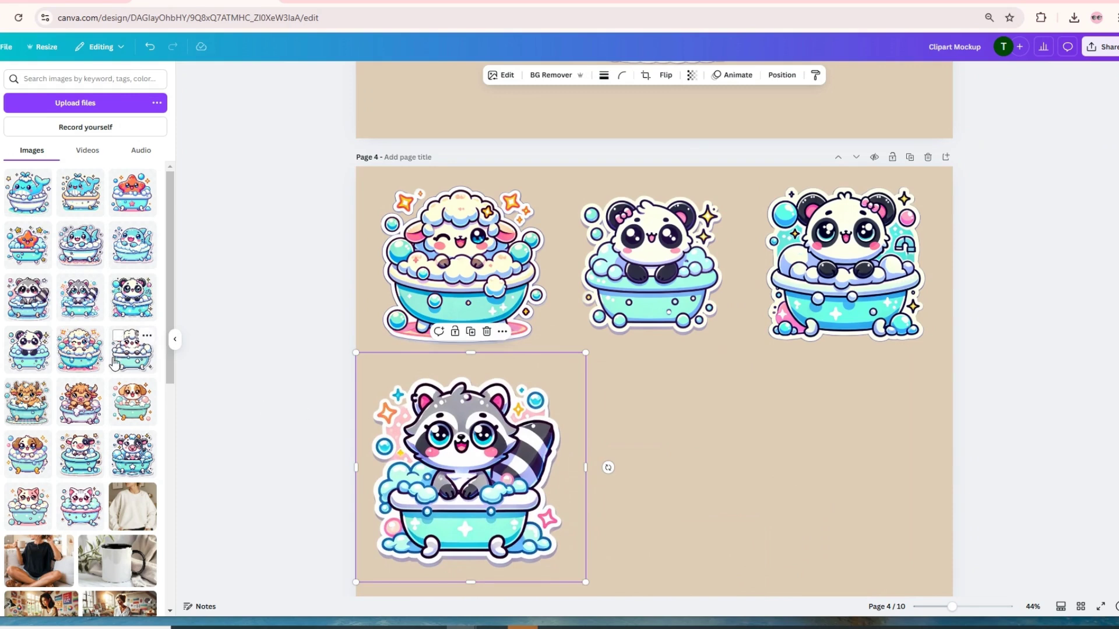
{"action": "left_click_drag", "start_coordinate": [28, 297], "coordinate": [699, 437]}
{"action": "left_click_drag", "start_coordinate": [625, 363], "coordinate": [595, 333]}
{"action": "key", "text": "Delete"}
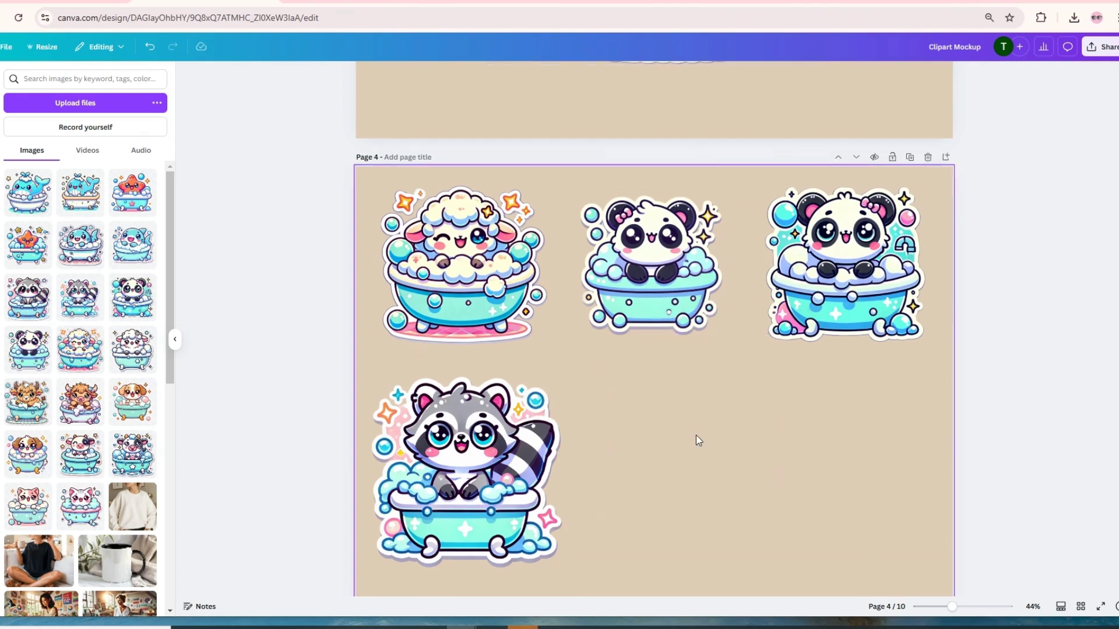
{"action": "left_click", "coordinate": [33, 297]}
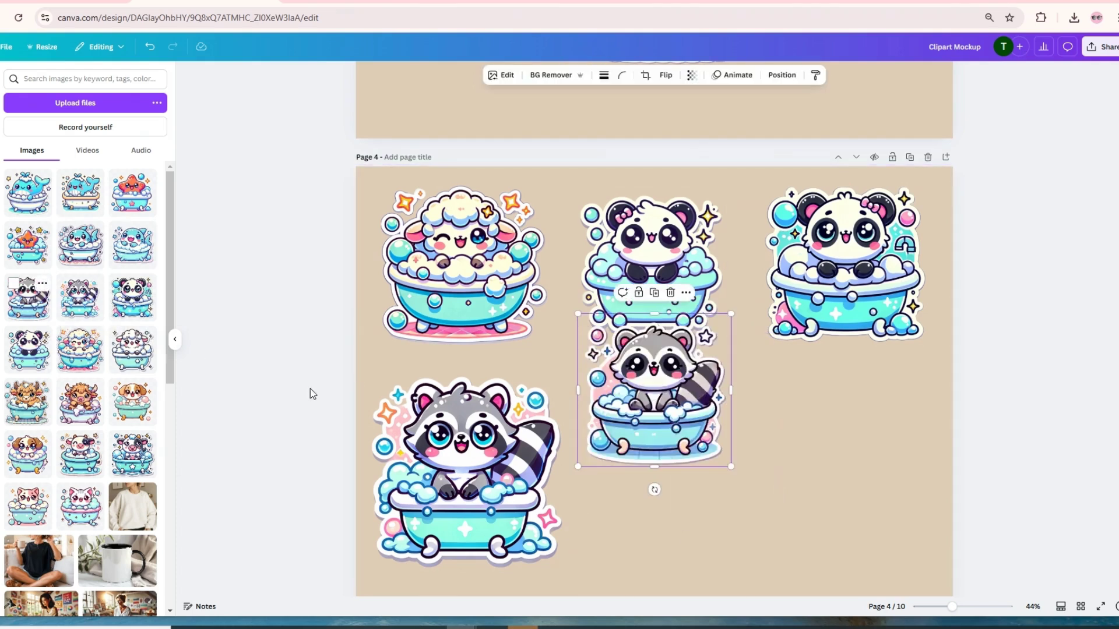
{"action": "left_click_drag", "start_coordinate": [585, 328], "coordinate": [563, 358]}
{"action": "left_click_drag", "start_coordinate": [655, 442], "coordinate": [674, 463]}
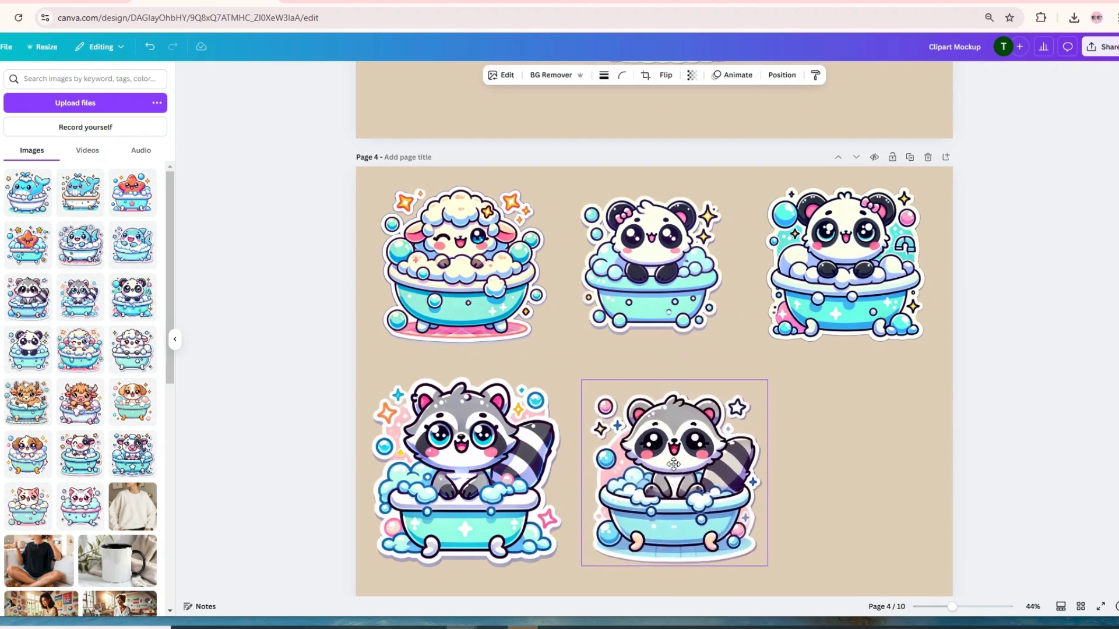
{"action": "left_click_drag", "start_coordinate": [134, 258], "coordinate": [787, 408]}
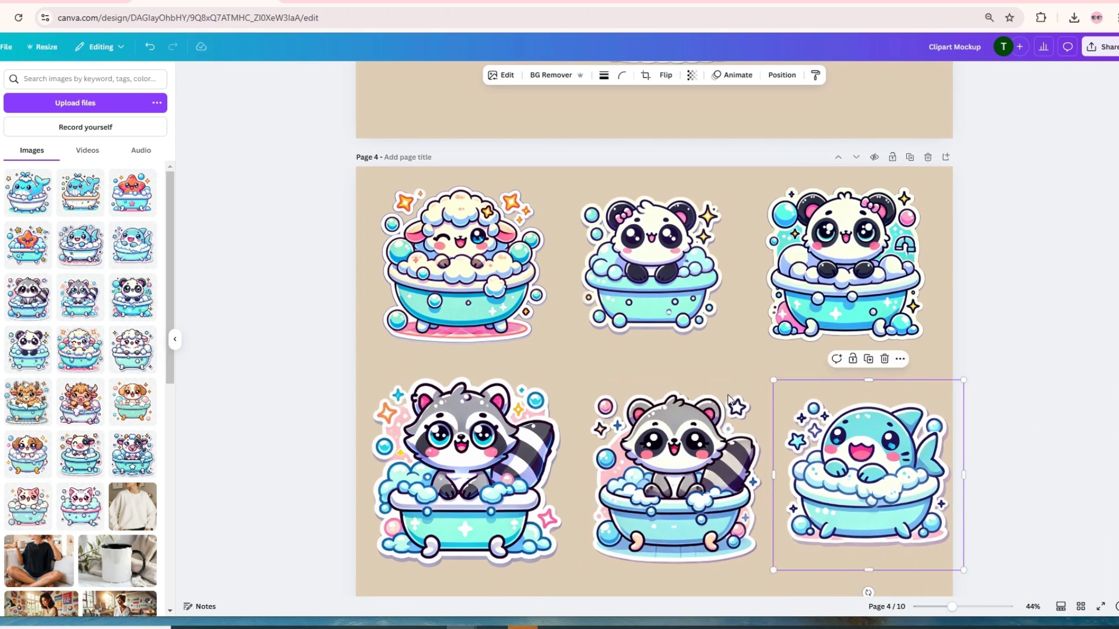
Step: Place a dolphin and two starfish stickers across page 5's top, the second starfish 788 by 788
{"action": "scroll", "coordinate": [649, 320], "scroll_direction": "down", "scroll_amount": 7}
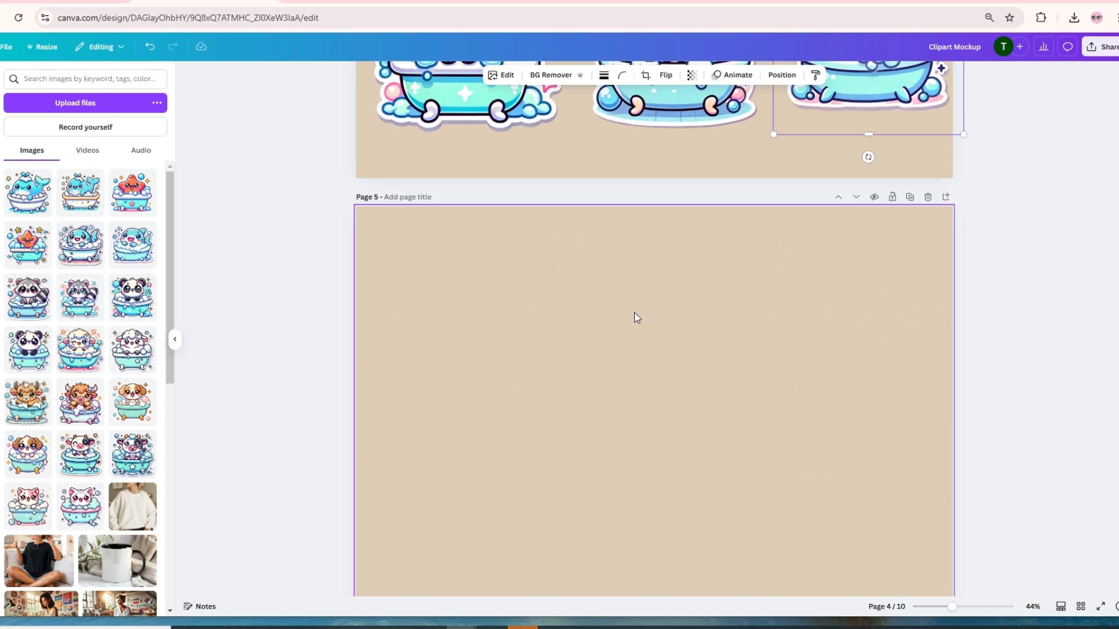
{"action": "scroll", "coordinate": [636, 317], "scroll_direction": "down", "scroll_amount": 2}
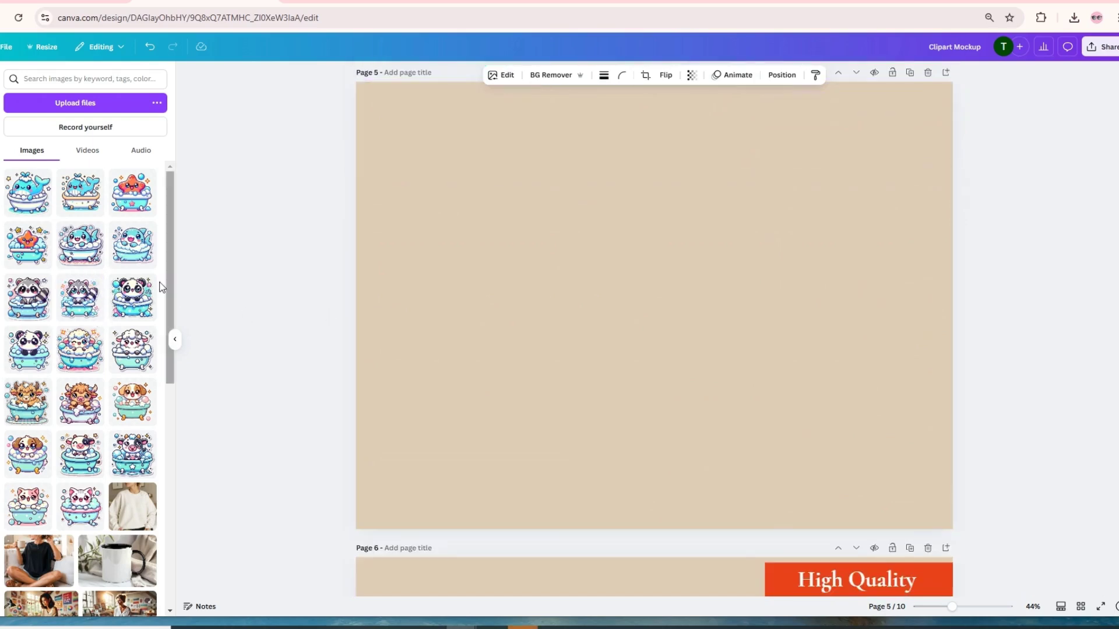
{"action": "scroll", "coordinate": [572, 307], "scroll_direction": "down", "scroll_amount": 3}
{"action": "scroll", "coordinate": [568, 303], "scroll_direction": "up", "scroll_amount": 8}
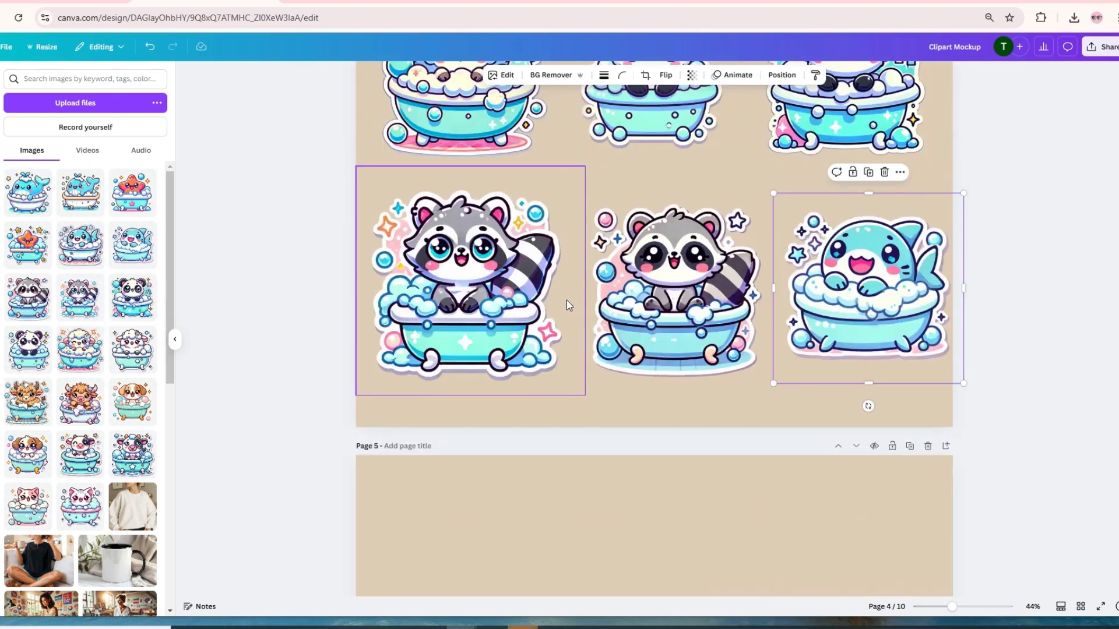
{"action": "scroll", "coordinate": [546, 300], "scroll_direction": "down", "scroll_amount": 5}
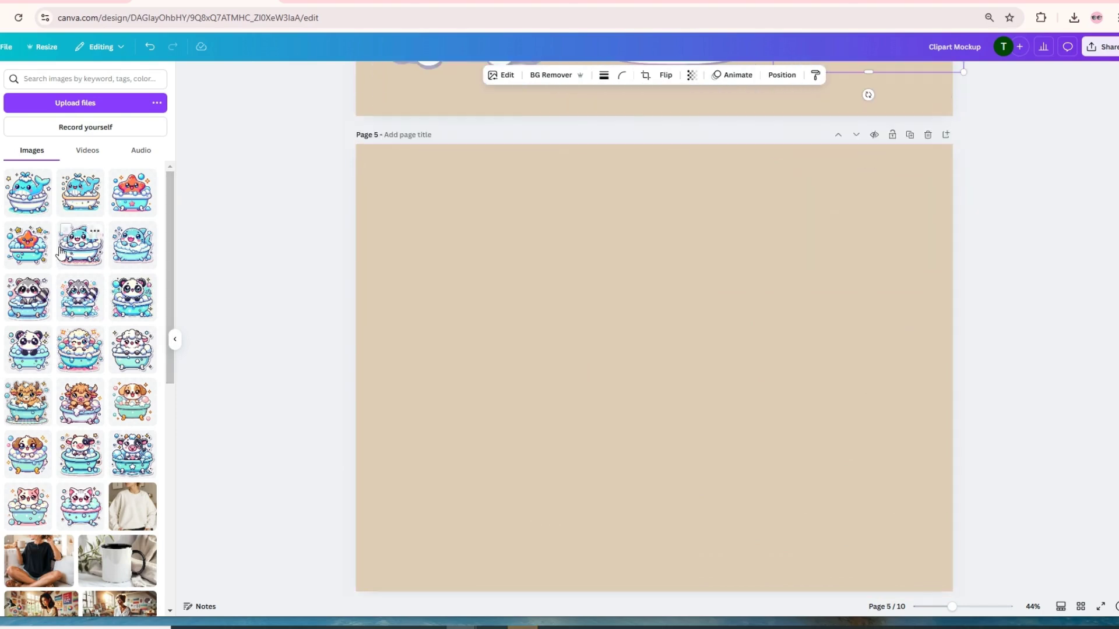
{"action": "left_click_drag", "start_coordinate": [94, 248], "coordinate": [441, 216]}
{"action": "left_click_drag", "start_coordinate": [30, 262], "coordinate": [637, 221]}
{"action": "left_click_drag", "start_coordinate": [135, 202], "coordinate": [717, 457]}
{"action": "left_click_drag", "start_coordinate": [846, 481], "coordinate": [808, 245]}
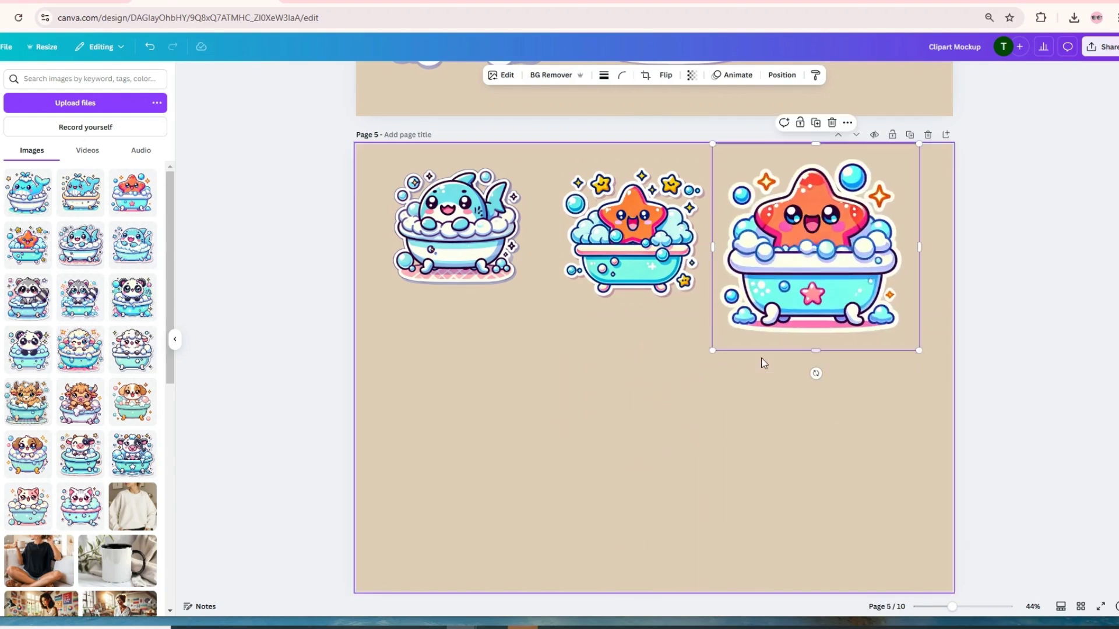
{"action": "left_click_drag", "start_coordinate": [712, 350], "coordinate": [752, 318]}
Step: Add two whale stickers along page 5's bottom and enlarge the small left whale
{"action": "left_click_drag", "start_coordinate": [215, 283], "coordinate": [445, 421]}
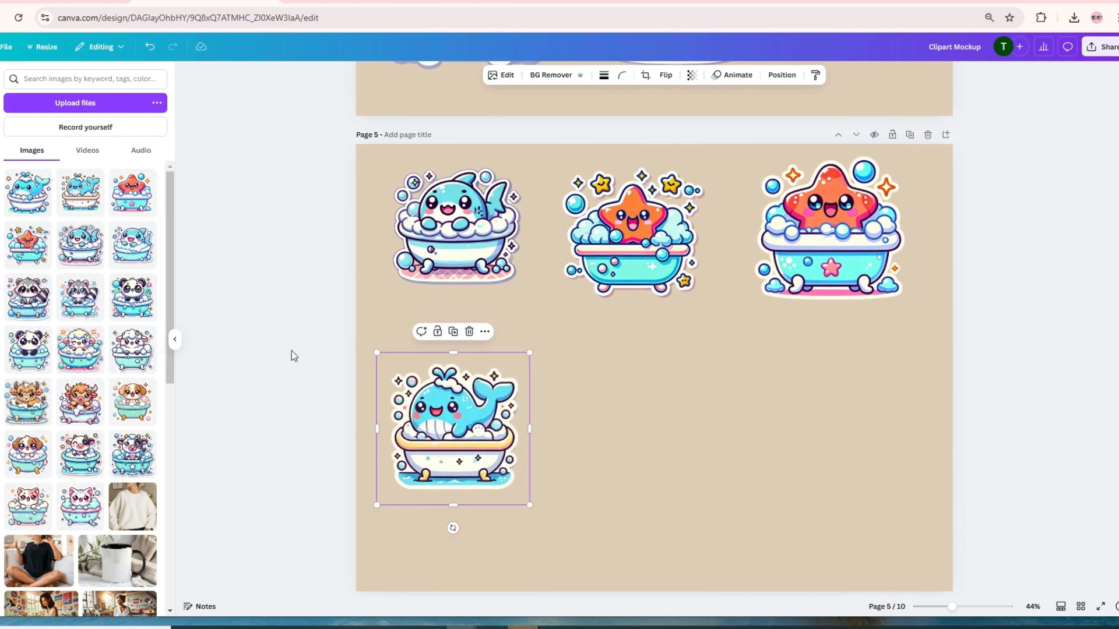
{"action": "left_click_drag", "start_coordinate": [48, 202], "coordinate": [719, 482]}
{"action": "left_click_drag", "start_coordinate": [797, 542], "coordinate": [661, 408]}
{"action": "left_click", "coordinate": [499, 427]}
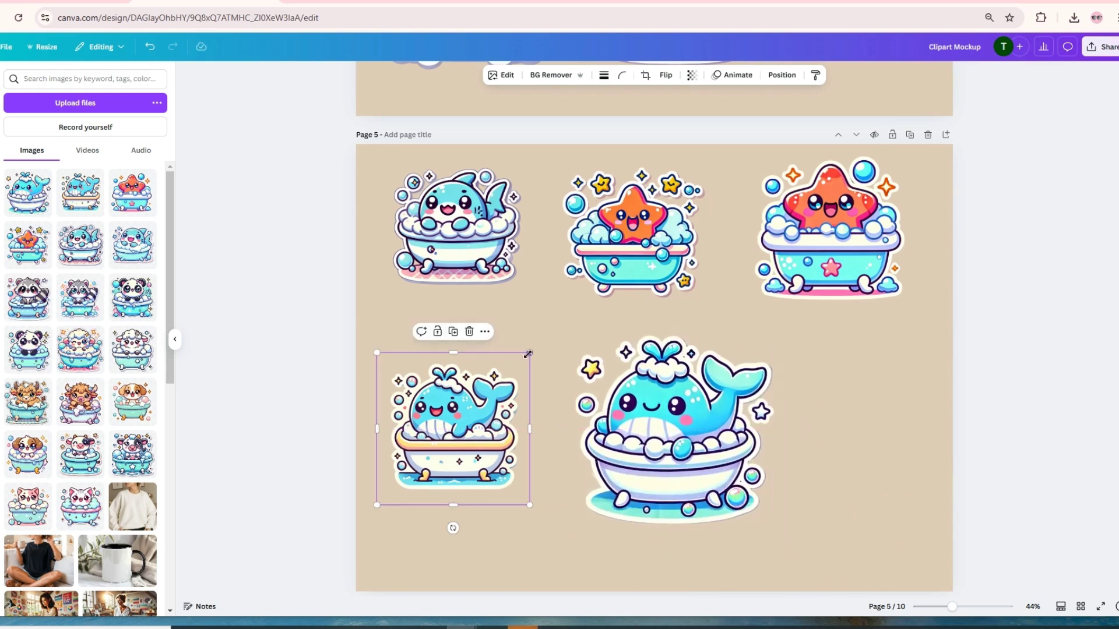
{"action": "left_click_drag", "start_coordinate": [528, 353], "coordinate": [554, 322]}
{"action": "left_click_drag", "start_coordinate": [478, 427], "coordinate": [468, 440]}
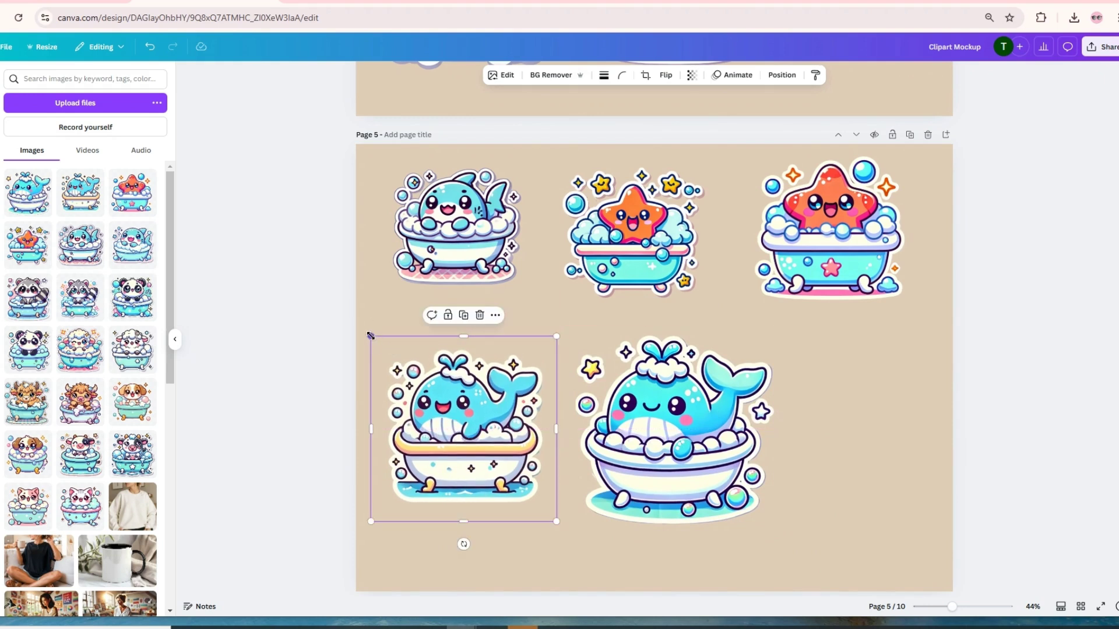
{"action": "left_click_drag", "start_coordinate": [370, 336], "coordinate": [362, 328]}
Step: Shift the large right whale sticker further down and right, then deselect it
{"action": "left_click_drag", "start_coordinate": [649, 438], "coordinate": [723, 466]}
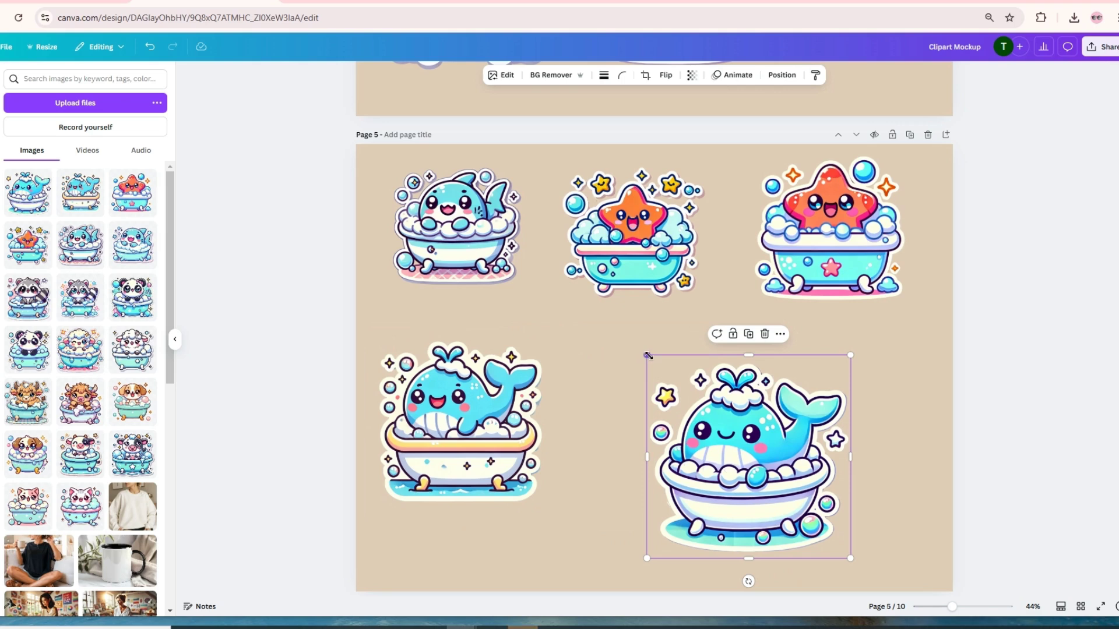
{"action": "left_click_drag", "start_coordinate": [647, 355], "coordinate": [570, 274]}
{"action": "scroll", "coordinate": [767, 382], "scroll_direction": "down", "scroll_amount": 3}
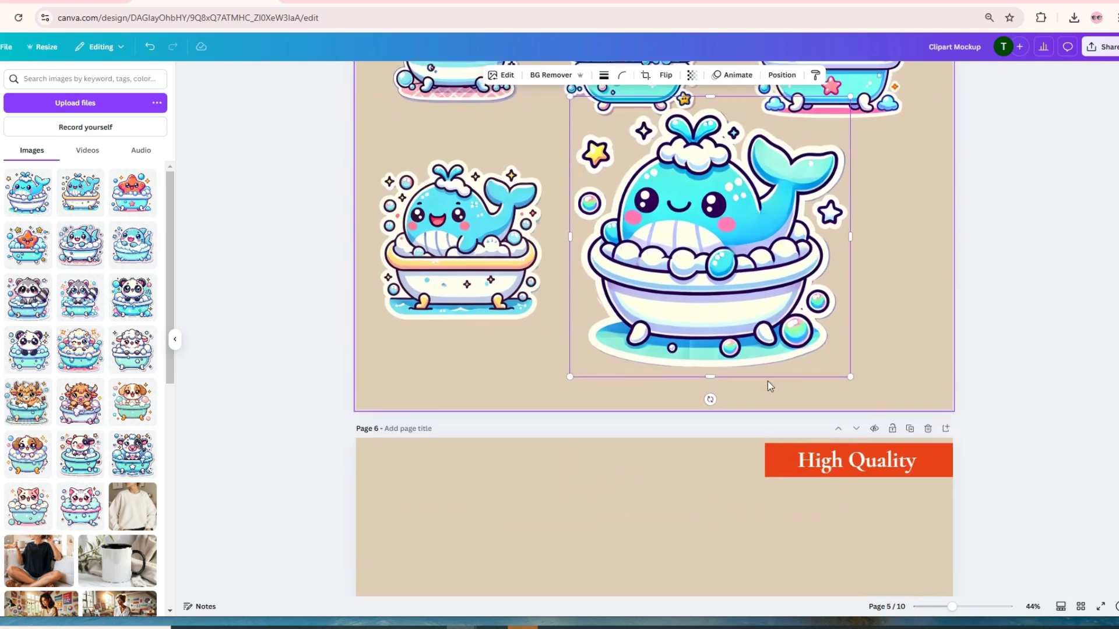
{"action": "left_click_drag", "start_coordinate": [710, 241], "coordinate": [737, 264]}
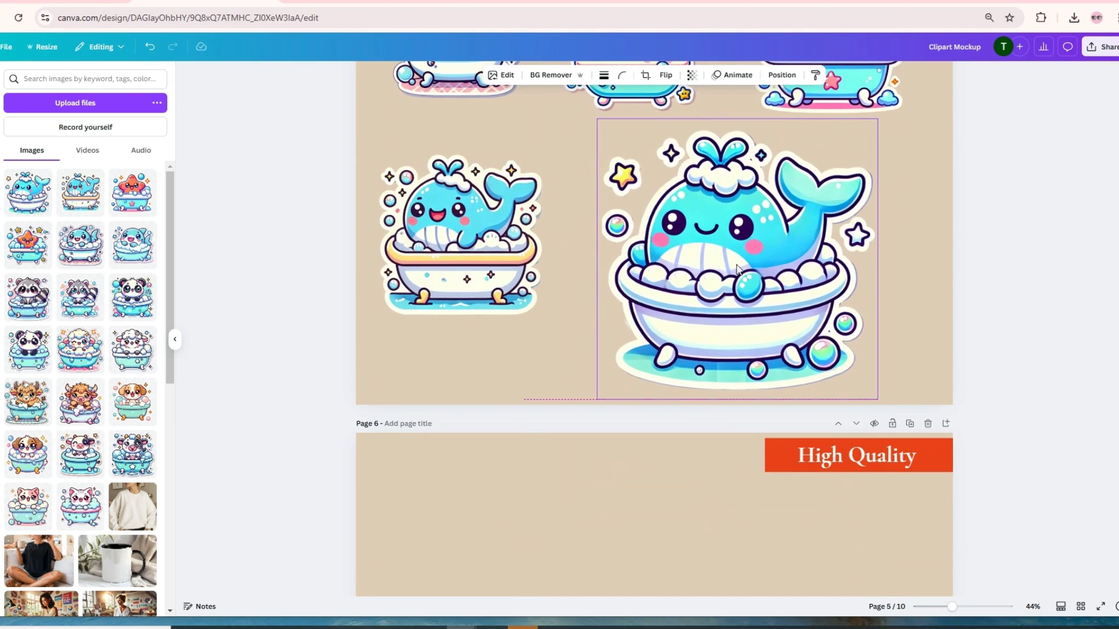
{"action": "scroll", "coordinate": [555, 557], "scroll_direction": "up", "scroll_amount": 1}
{"action": "left_click", "coordinate": [530, 511]}
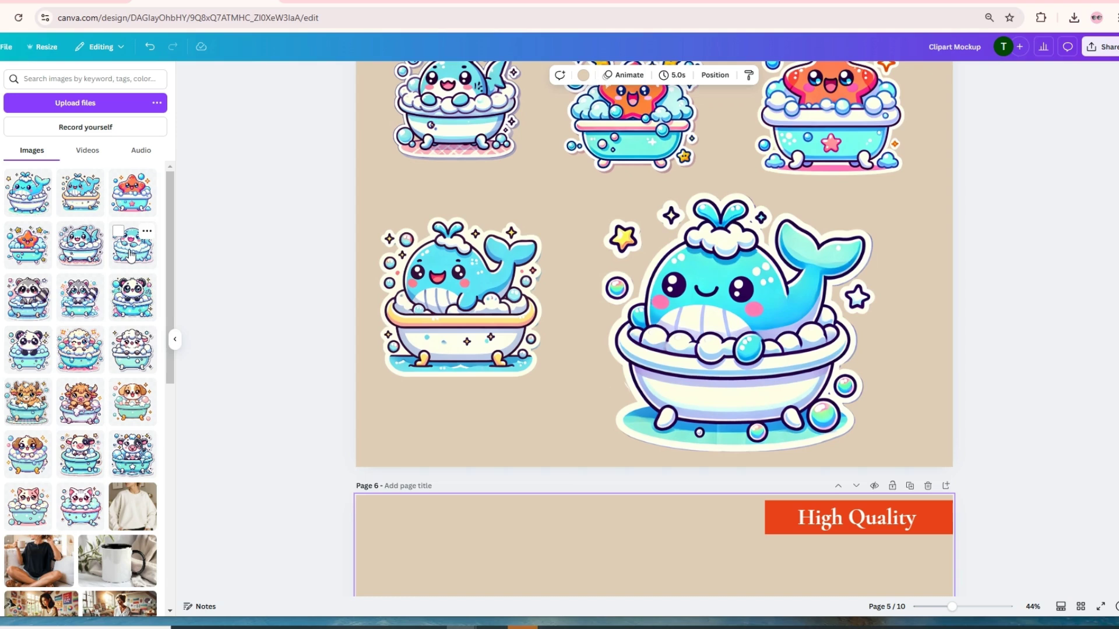
Step: Enlarge the starfish sticker on page 5 and move it slightly up and right
{"action": "scroll", "coordinate": [603, 463], "scroll_direction": "up", "scroll_amount": 3}
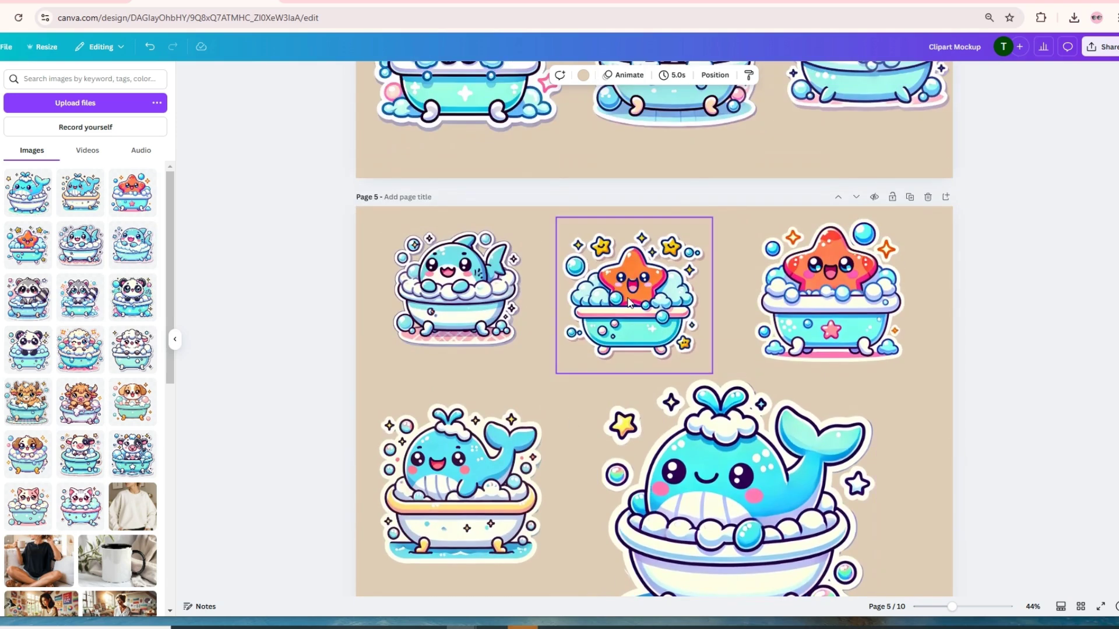
{"action": "left_click", "coordinate": [630, 303]}
{"action": "left_click_drag", "start_coordinate": [711, 373], "coordinate": [725, 387]}
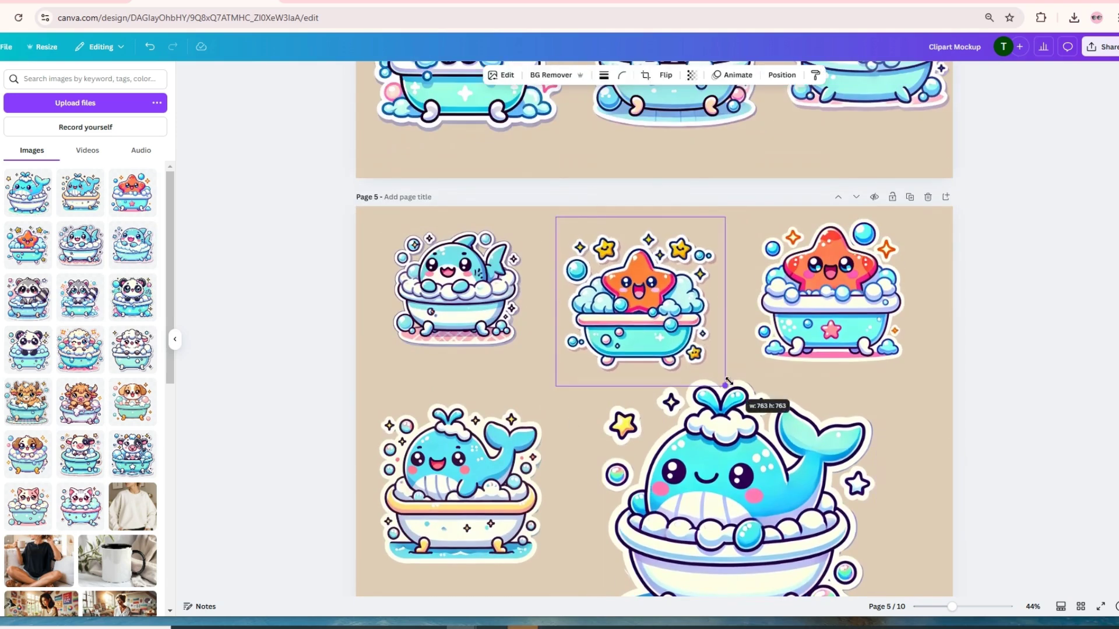
{"action": "left_click_drag", "start_coordinate": [659, 327], "coordinate": [671, 324]}
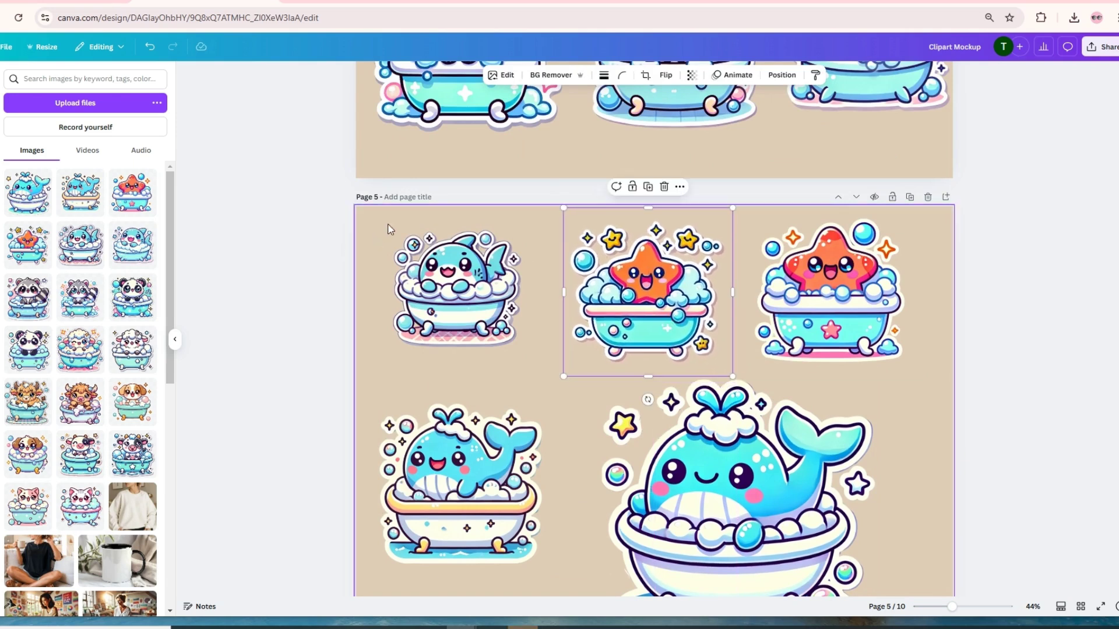
Step: Enlarge the first whale-in-tub sticker using its corner handle
{"action": "left_click", "coordinate": [411, 271]}
{"action": "left_click_drag", "start_coordinate": [527, 366], "coordinate": [535, 374]}
{"action": "scroll", "coordinate": [565, 315], "scroll_direction": "down", "scroll_amount": 4}
{"action": "scroll", "coordinate": [563, 310], "scroll_direction": "down", "scroll_amount": 6}
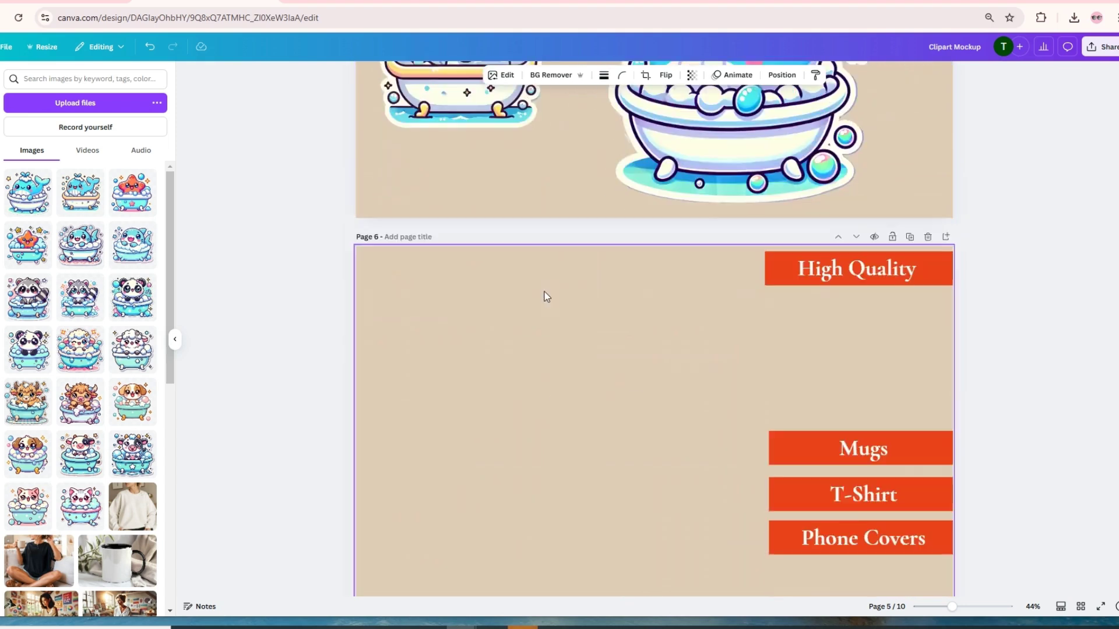
{"action": "scroll", "coordinate": [539, 288], "scroll_direction": "up", "scroll_amount": 2}
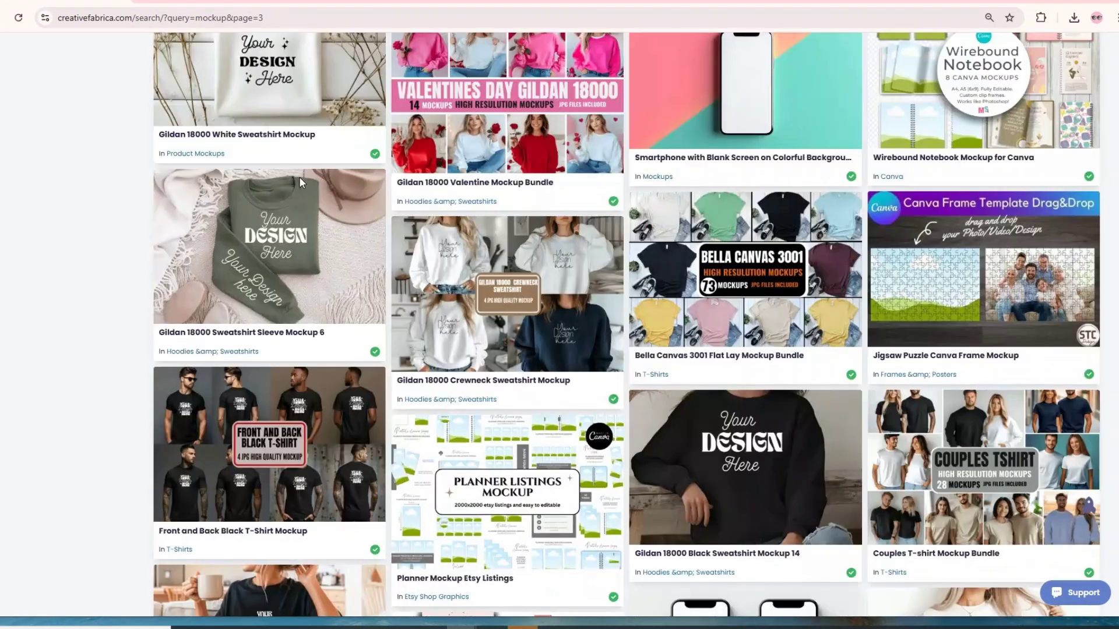
Step: Scroll through Creative Fabrica's mockup search results, past Gildan 18000 and Bella Canvas 3001 bundles
{"action": "scroll", "coordinate": [299, 177], "scroll_direction": "up", "scroll_amount": 15}
{"action": "scroll", "coordinate": [299, 182], "scroll_direction": "up", "scroll_amount": 15}
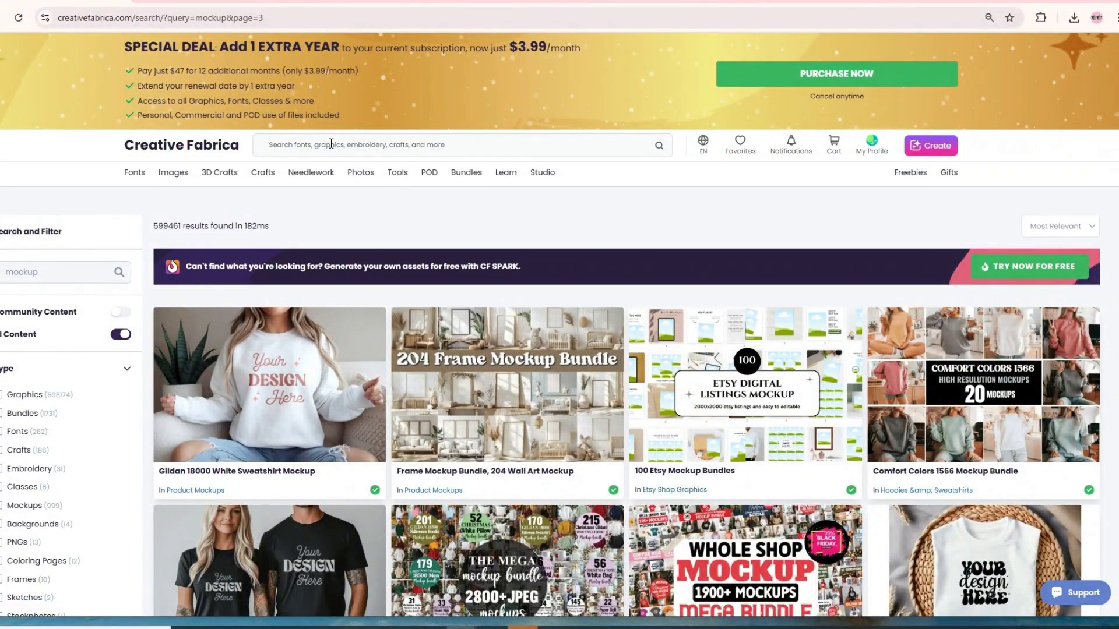
{"action": "scroll", "coordinate": [343, 144], "scroll_direction": "down", "scroll_amount": 1}
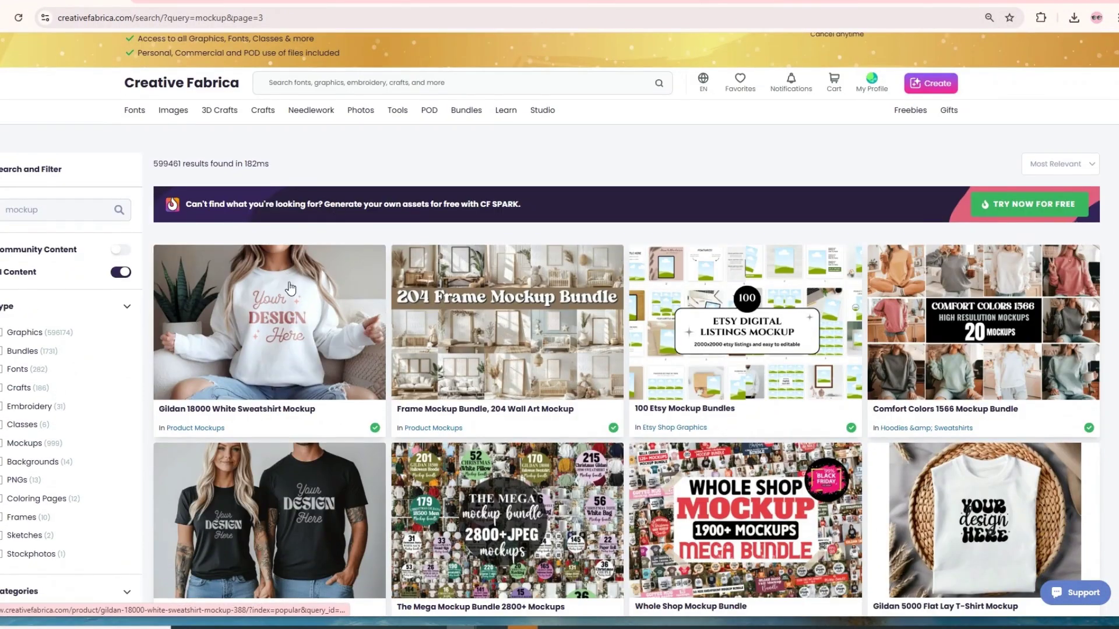
{"action": "scroll", "coordinate": [274, 291], "scroll_direction": "down", "scroll_amount": 2}
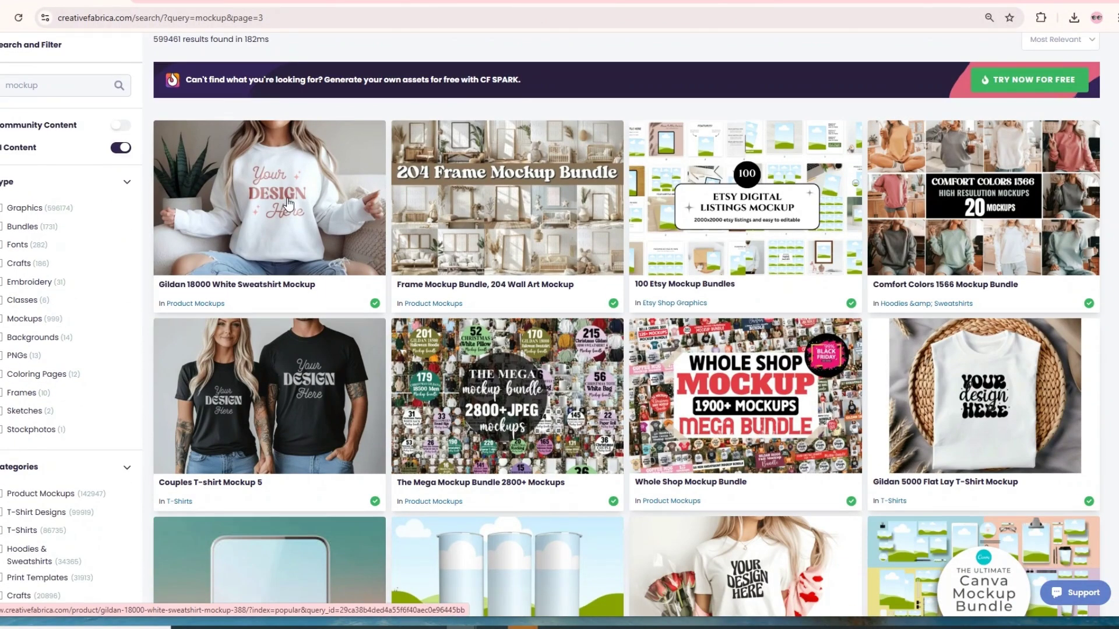
{"action": "scroll", "coordinate": [291, 202], "scroll_direction": "down", "scroll_amount": 1}
{"action": "scroll", "coordinate": [275, 198], "scroll_direction": "down", "scroll_amount": 6}
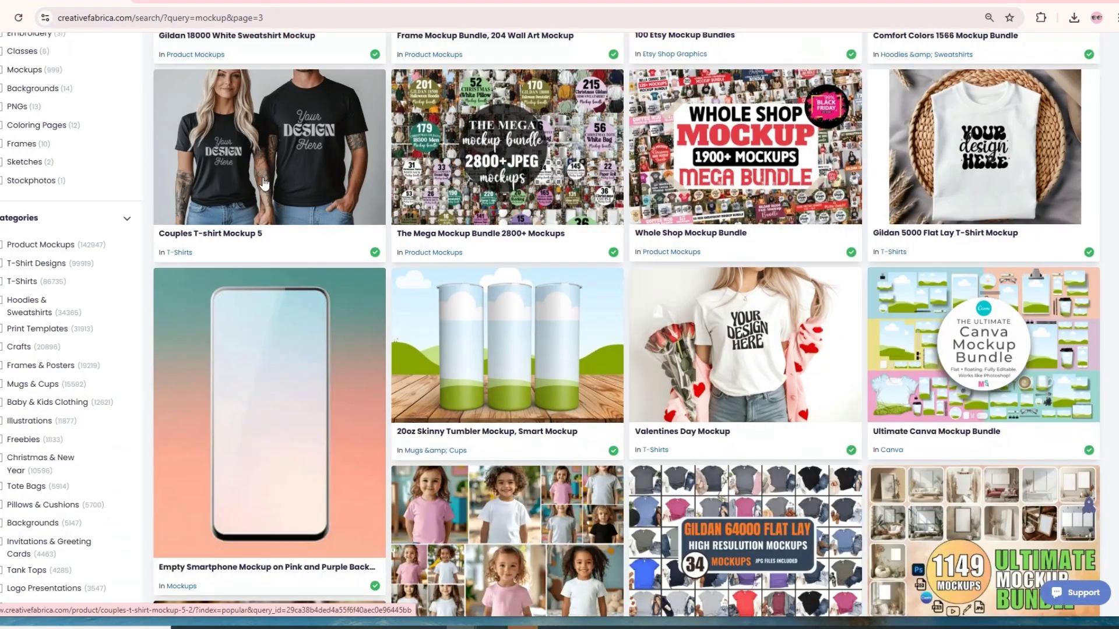
{"action": "scroll", "coordinate": [251, 176], "scroll_direction": "down", "scroll_amount": 2}
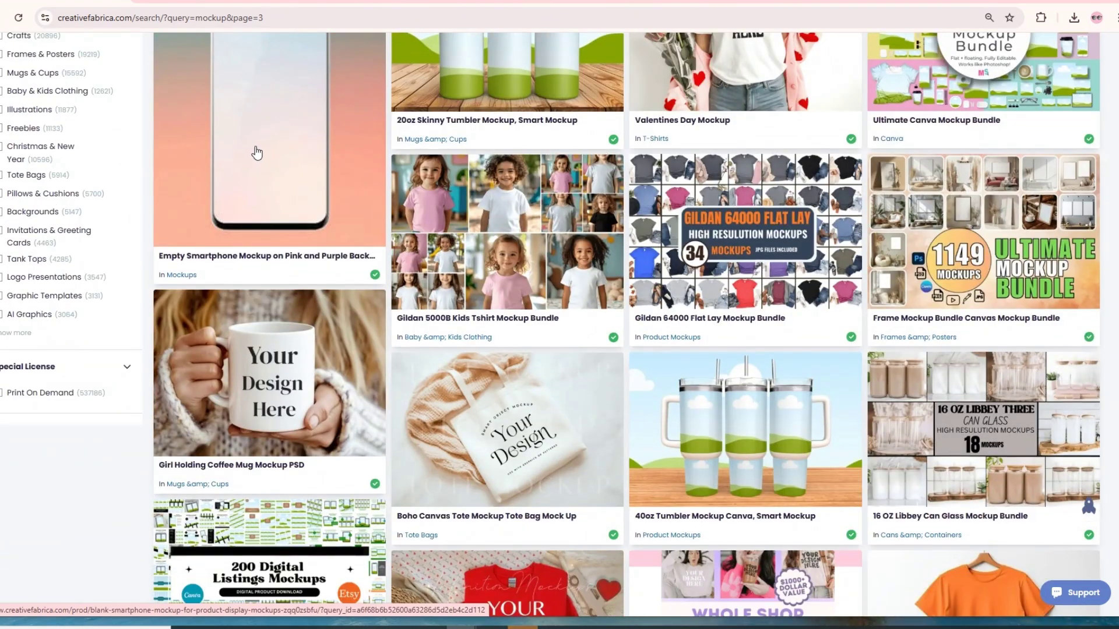
{"action": "scroll", "coordinate": [256, 153], "scroll_direction": "down", "scroll_amount": 3}
{"action": "scroll", "coordinate": [221, 140], "scroll_direction": "down", "scroll_amount": 12}
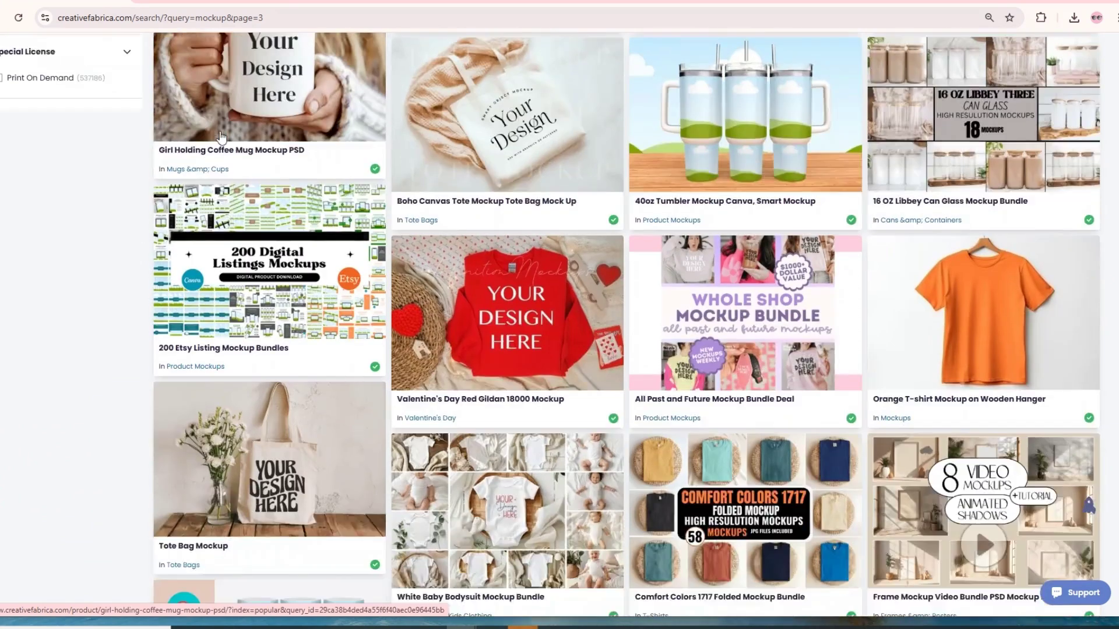
{"action": "scroll", "coordinate": [233, 138], "scroll_direction": "down", "scroll_amount": 4}
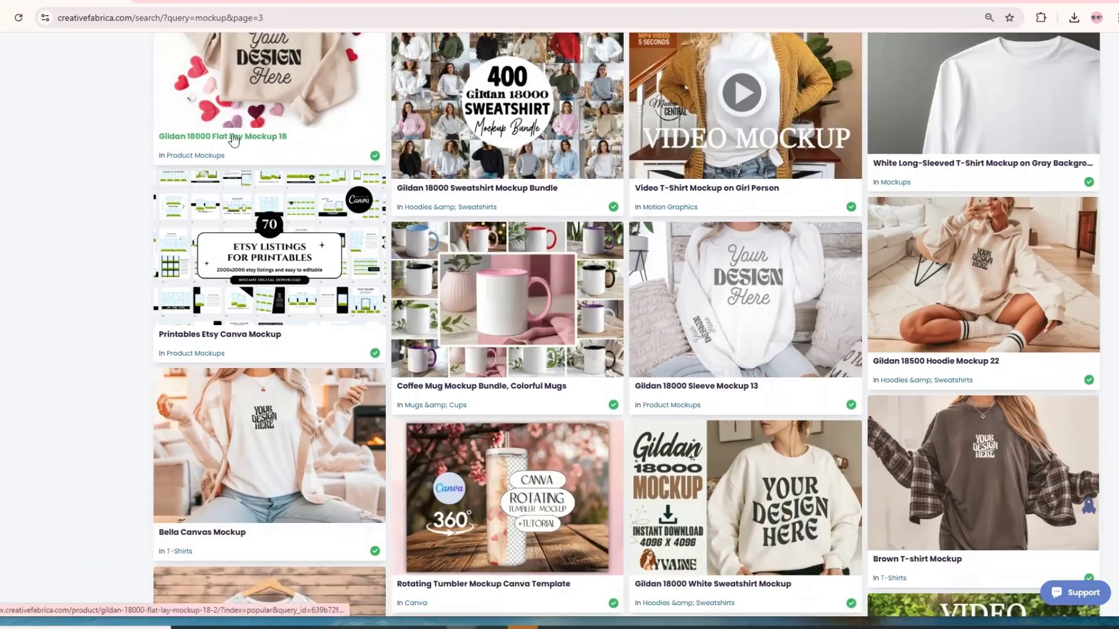
{"action": "scroll", "coordinate": [233, 138], "scroll_direction": "down", "scroll_amount": 3}
{"action": "scroll", "coordinate": [233, 140], "scroll_direction": "down", "scroll_amount": 3}
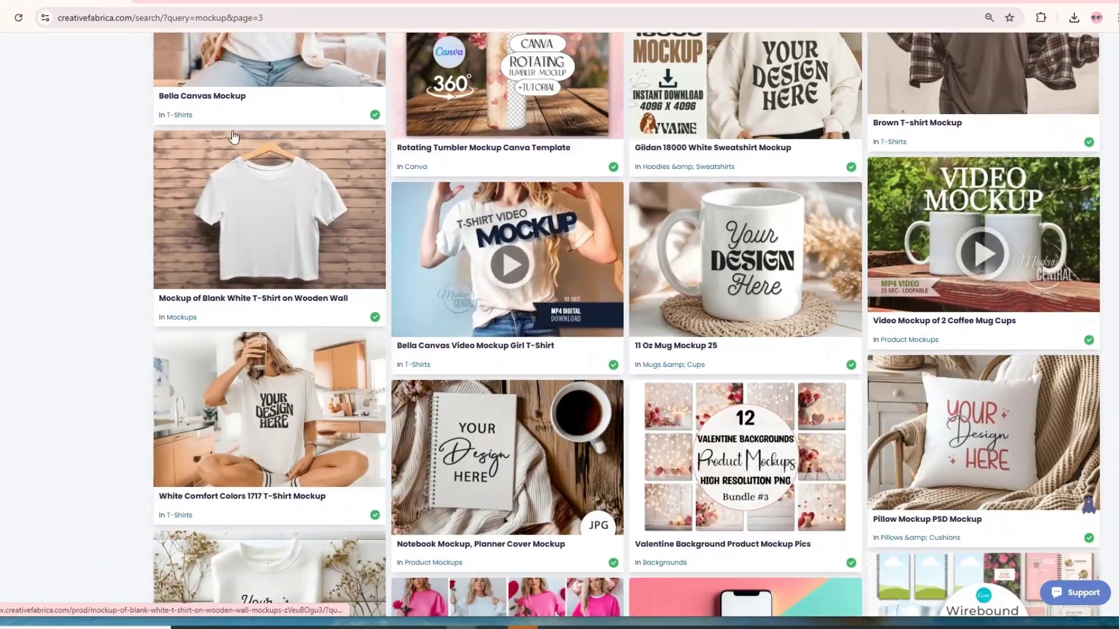
{"action": "scroll", "coordinate": [179, 96], "scroll_direction": "down", "scroll_amount": 3}
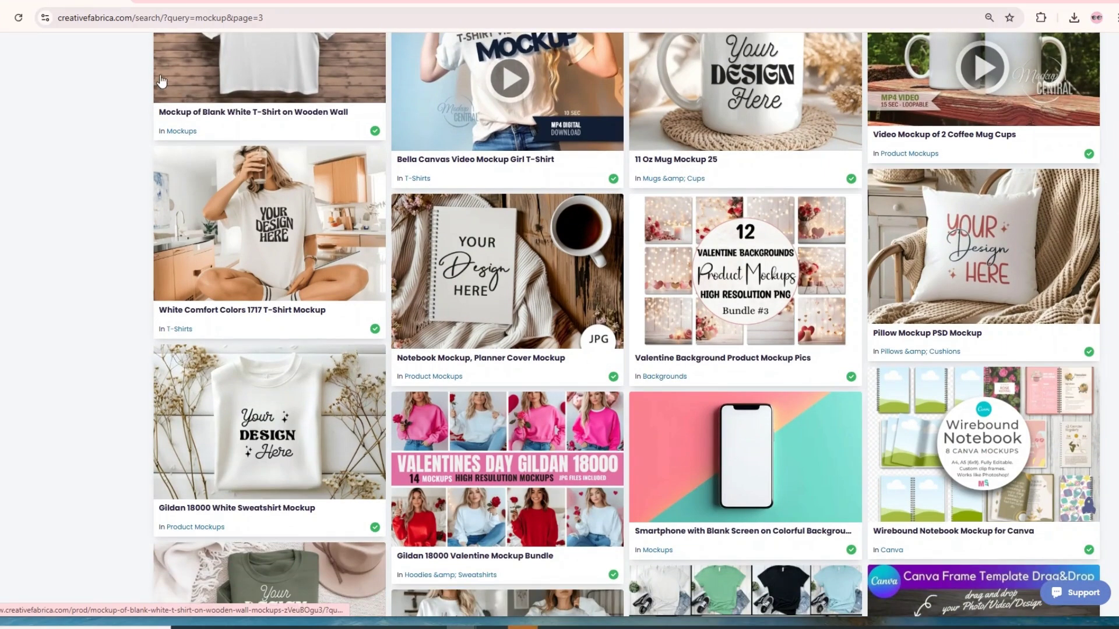
{"action": "scroll", "coordinate": [175, 64], "scroll_direction": "down", "scroll_amount": 3}
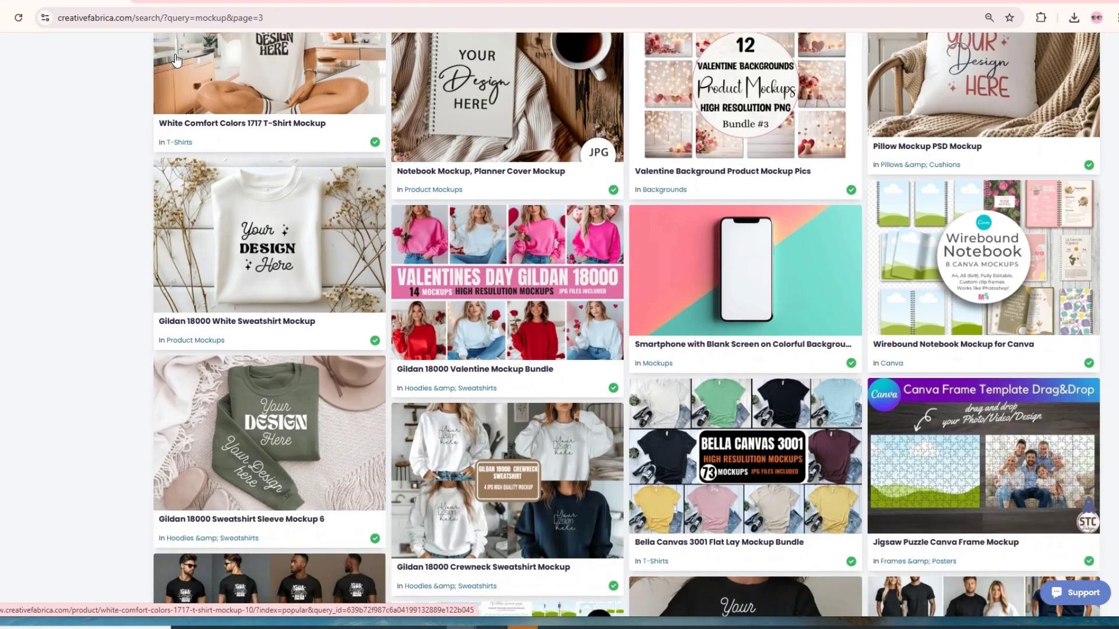
{"action": "scroll", "coordinate": [178, 64], "scroll_direction": "down", "scroll_amount": 10}
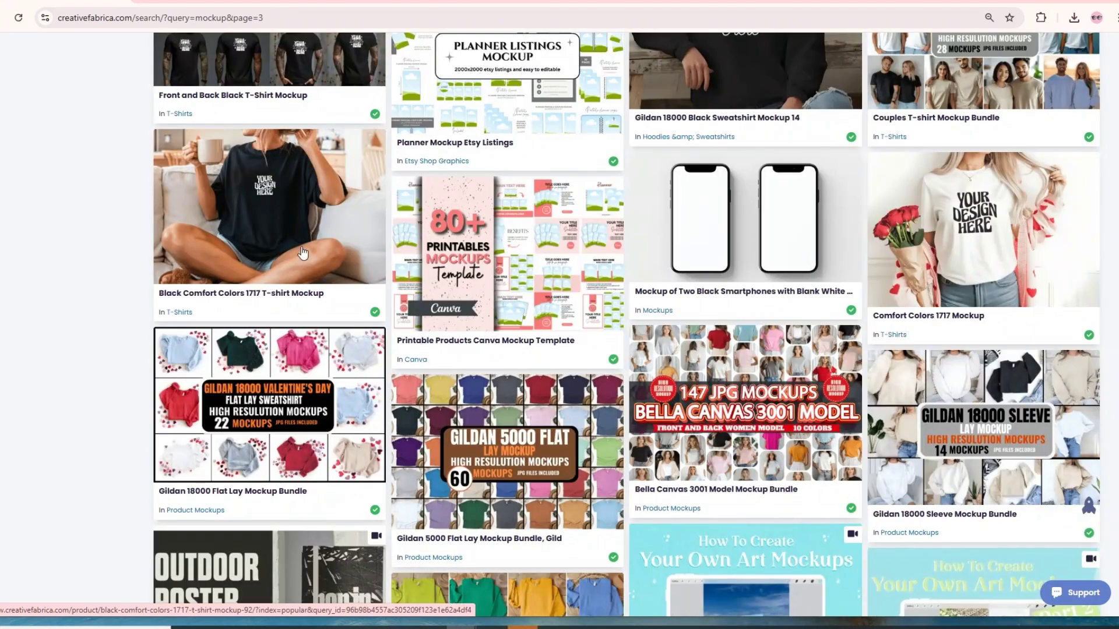
Step: Back in Canva, add the white mug photo to page 6 and size it along the left edge
{"action": "left_click", "coordinate": [195, 1]}
{"action": "scroll", "coordinate": [45, 262], "scroll_direction": "down", "scroll_amount": 4}
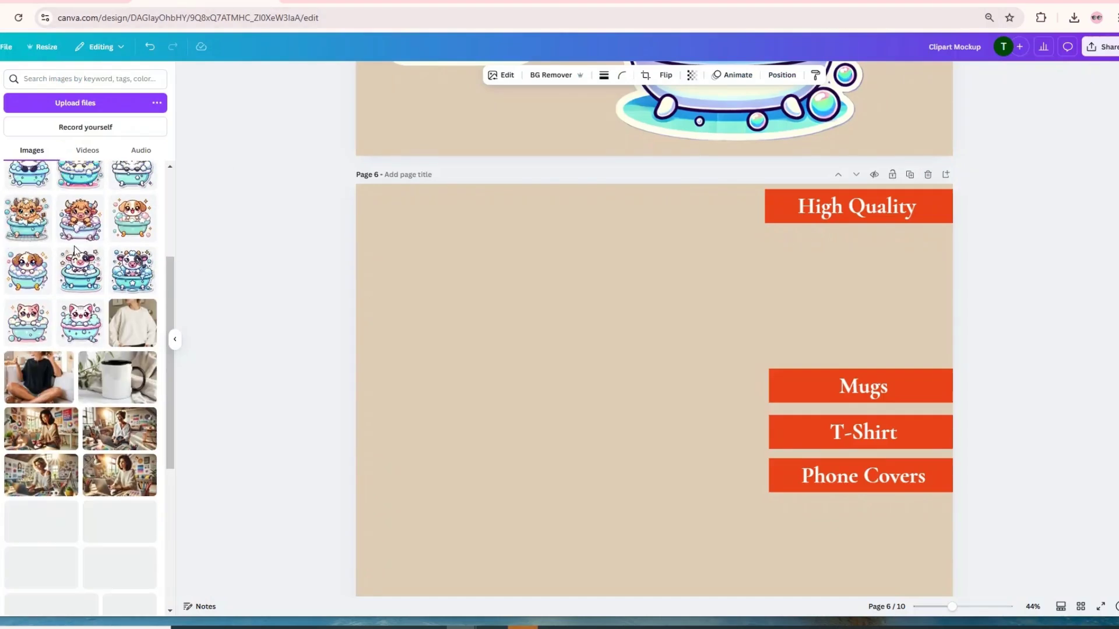
{"action": "left_click", "coordinate": [117, 381]}
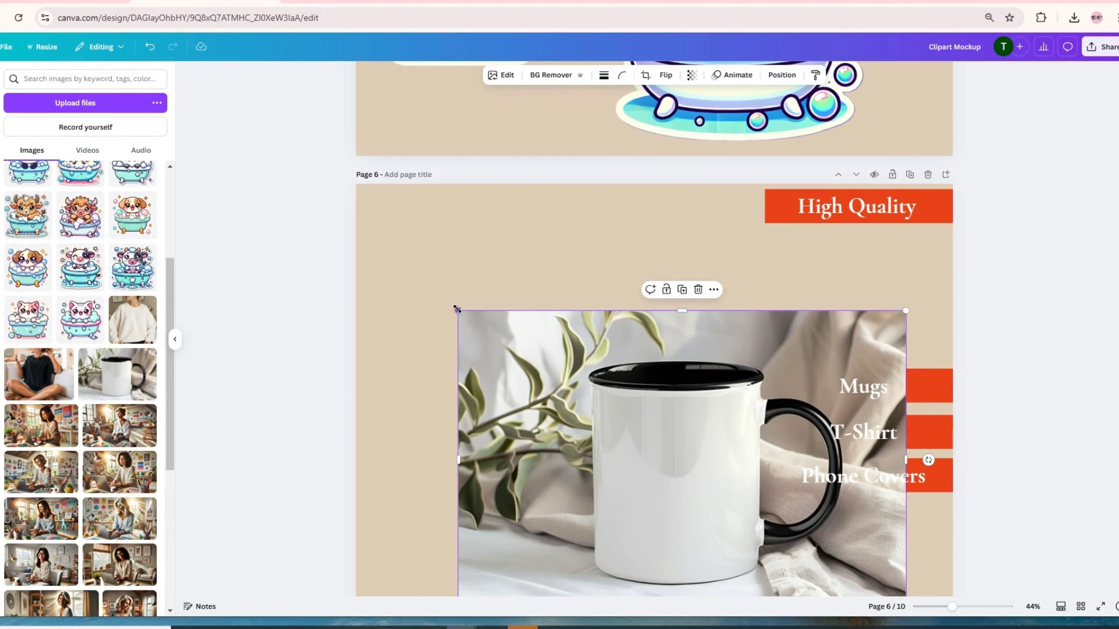
{"action": "left_click_drag", "start_coordinate": [457, 310], "coordinate": [536, 426]}
{"action": "left_click_drag", "start_coordinate": [727, 530], "coordinate": [550, 426]}
{"action": "left_click_drag", "start_coordinate": [385, 252], "coordinate": [299, 192]}
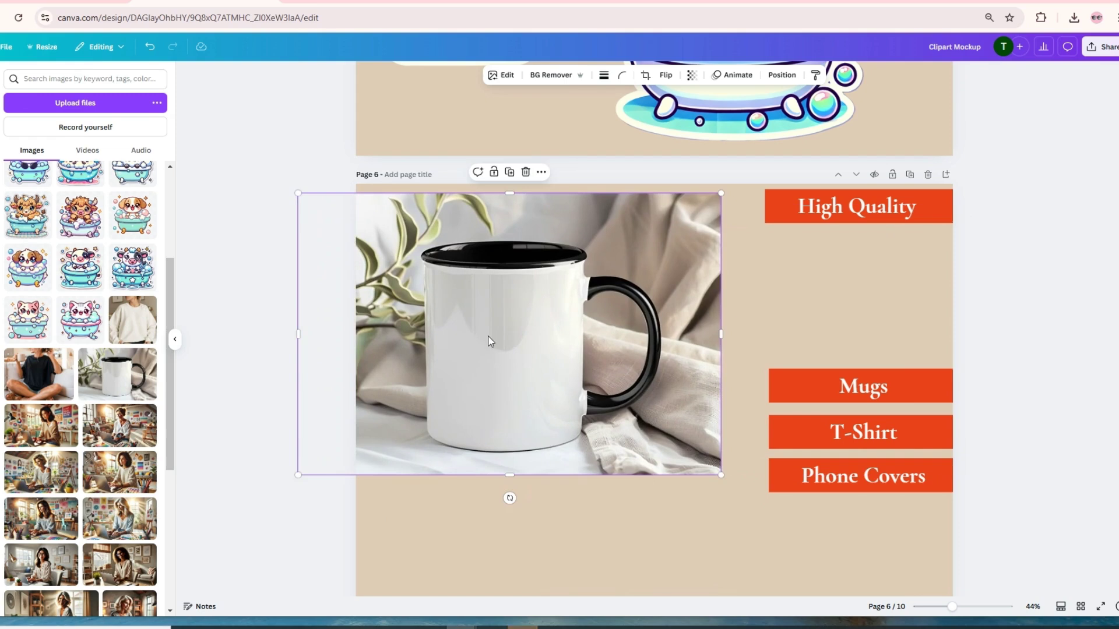
{"action": "left_click_drag", "start_coordinate": [492, 341], "coordinate": [511, 399]}
Step: Undo the cow clipart accidentally replacing the mug photo, then deselect it
{"action": "scroll", "coordinate": [89, 366], "scroll_direction": "up", "scroll_amount": 3}
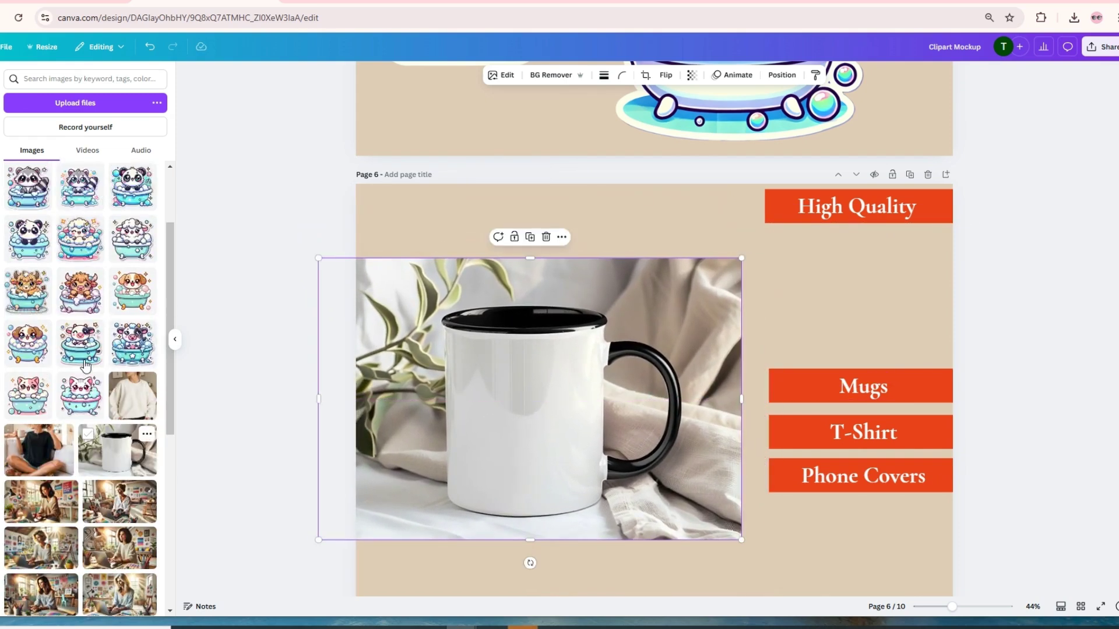
{"action": "scroll", "coordinate": [90, 365], "scroll_direction": "up", "scroll_amount": 1}
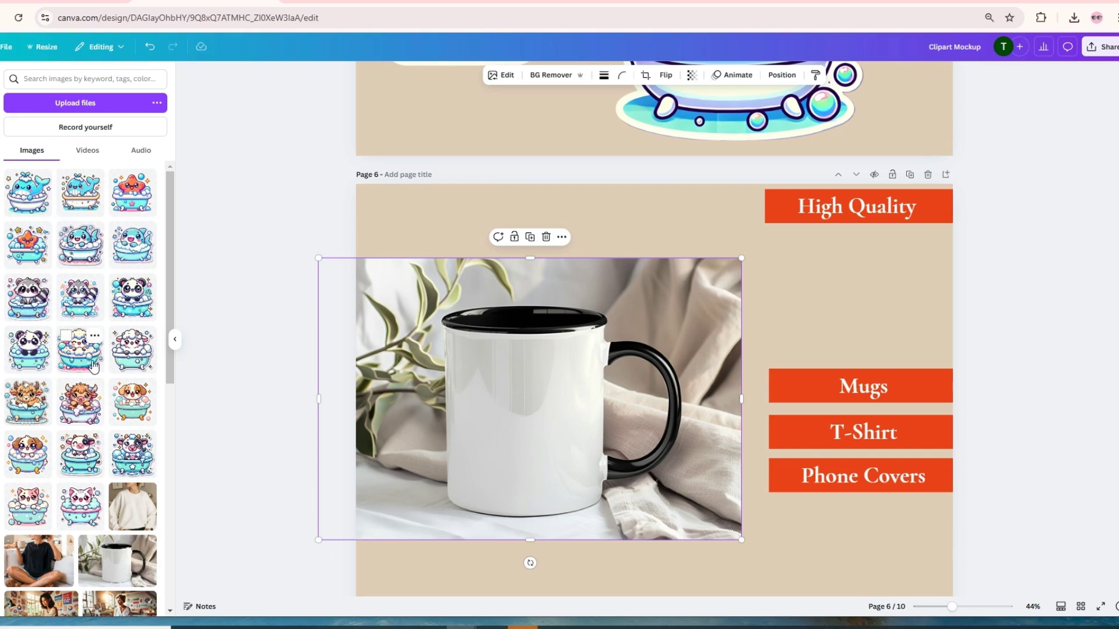
{"action": "left_click_drag", "start_coordinate": [28, 405], "coordinate": [505, 394]}
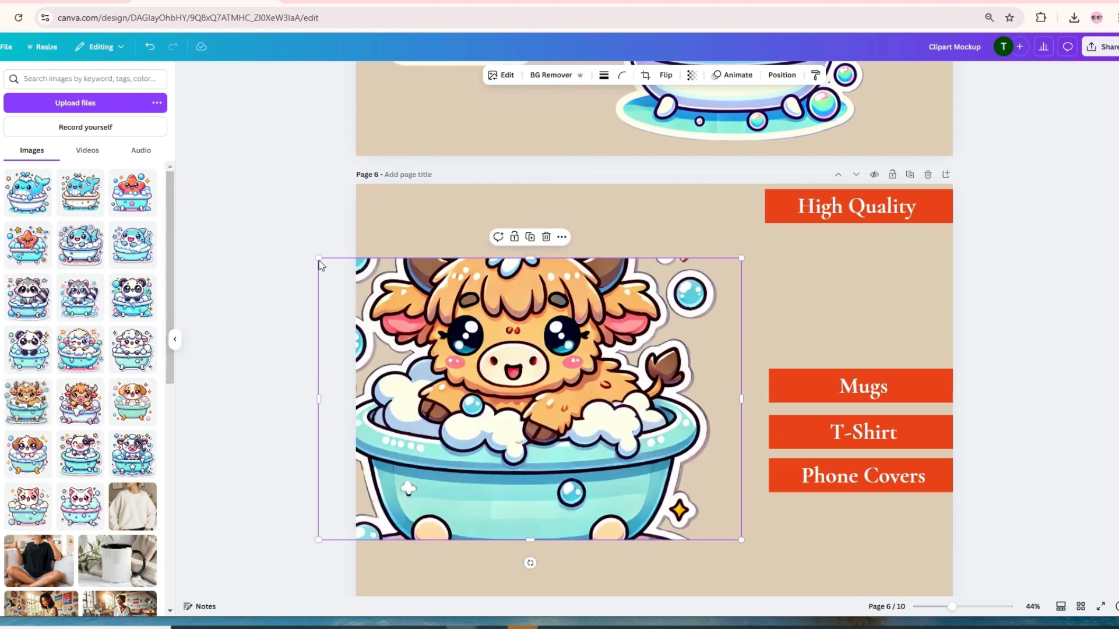
{"action": "left_click", "coordinate": [150, 48]}
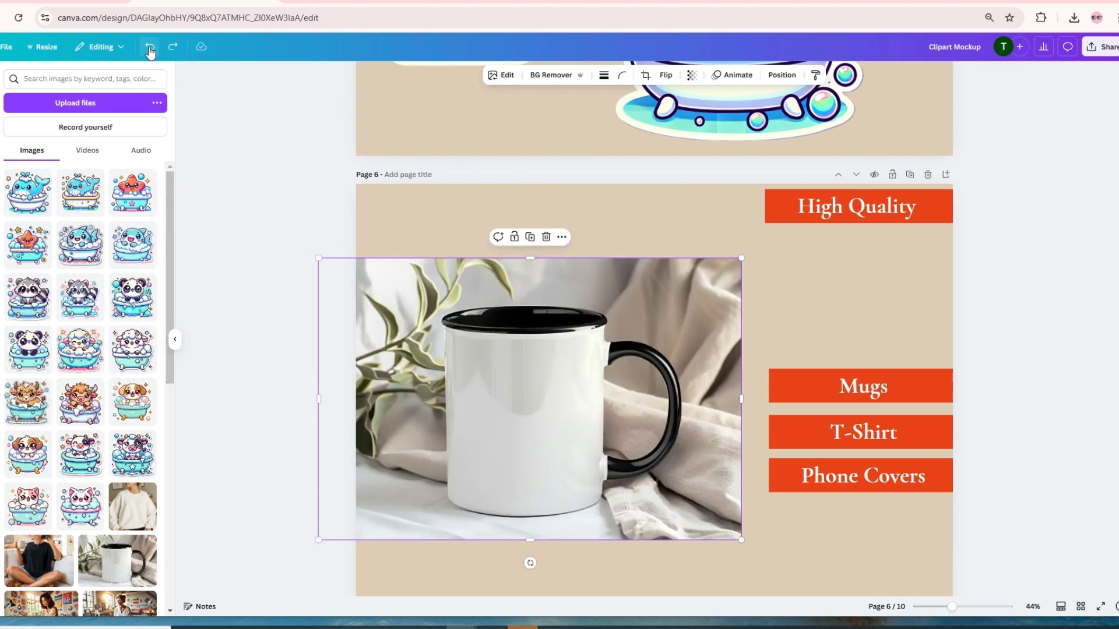
{"action": "left_click", "coordinate": [271, 411]}
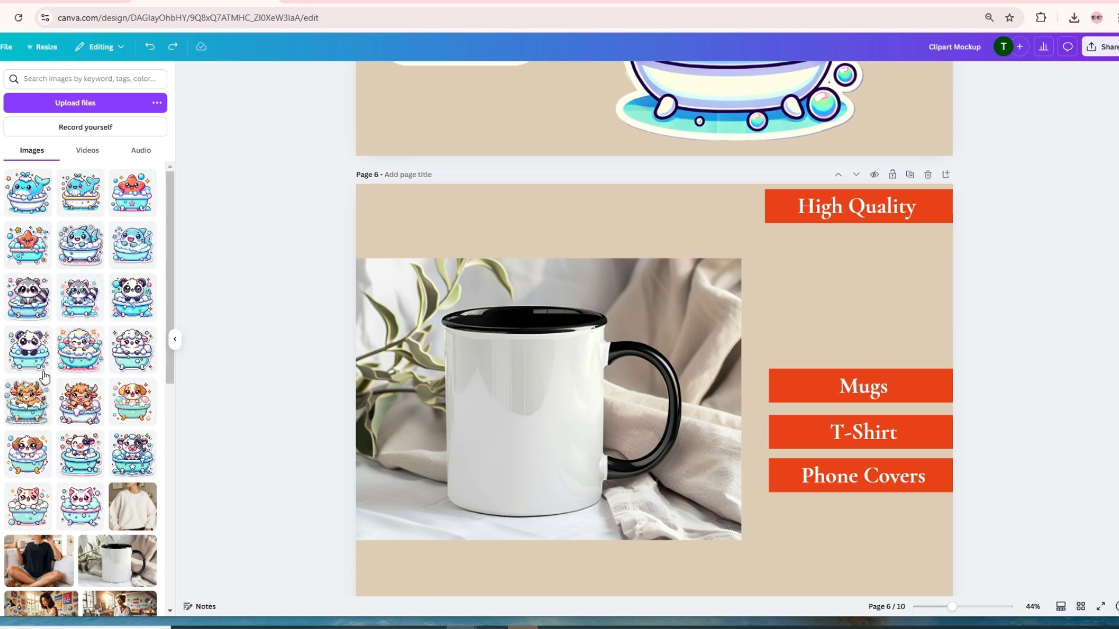
Step: Place a shrunken cow bathtub clipart centred on the front of page 6's mug
{"action": "left_click_drag", "start_coordinate": [27, 402], "coordinate": [665, 560]}
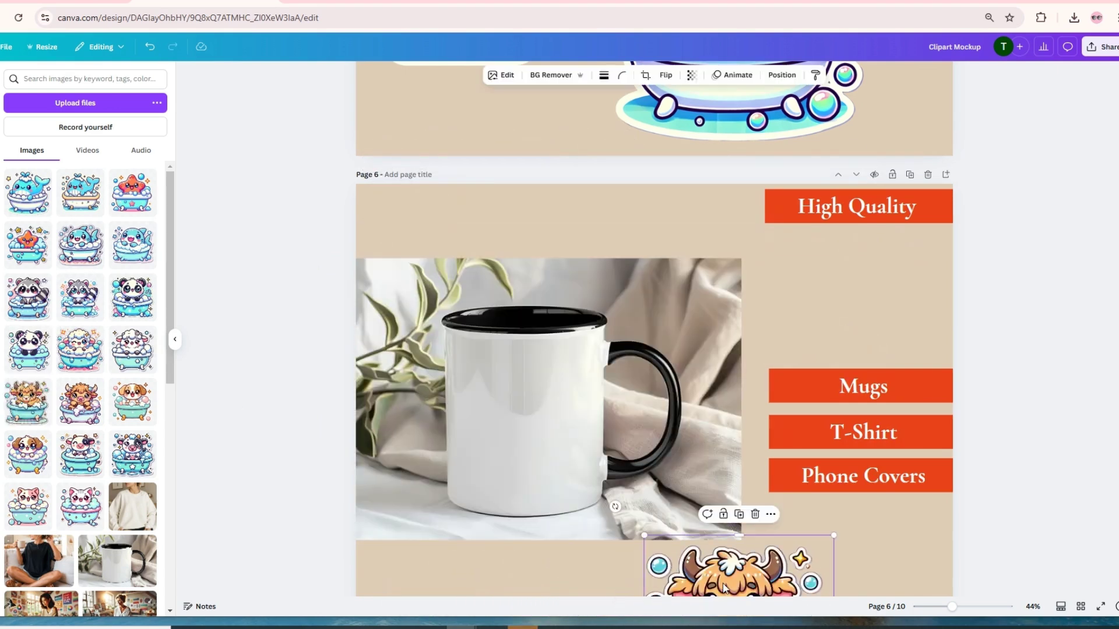
{"action": "left_click_drag", "start_coordinate": [724, 587], "coordinate": [520, 383]}
{"action": "left_click_drag", "start_coordinate": [440, 331], "coordinate": [511, 403]}
{"action": "left_click_drag", "start_coordinate": [559, 469], "coordinate": [531, 440]}
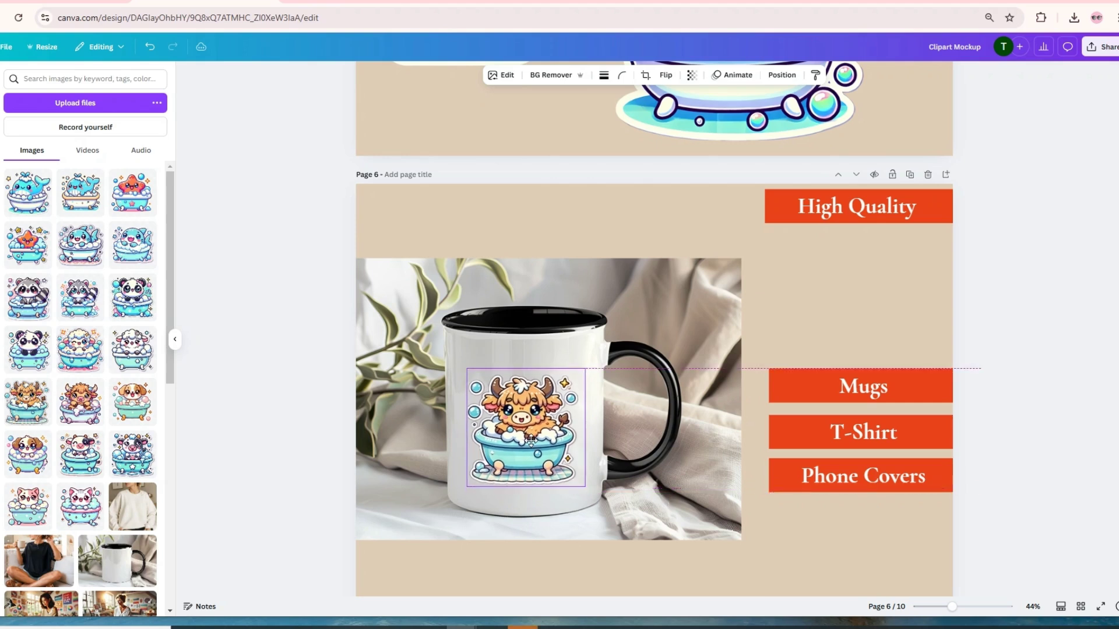
{"action": "left_click", "coordinate": [568, 576]}
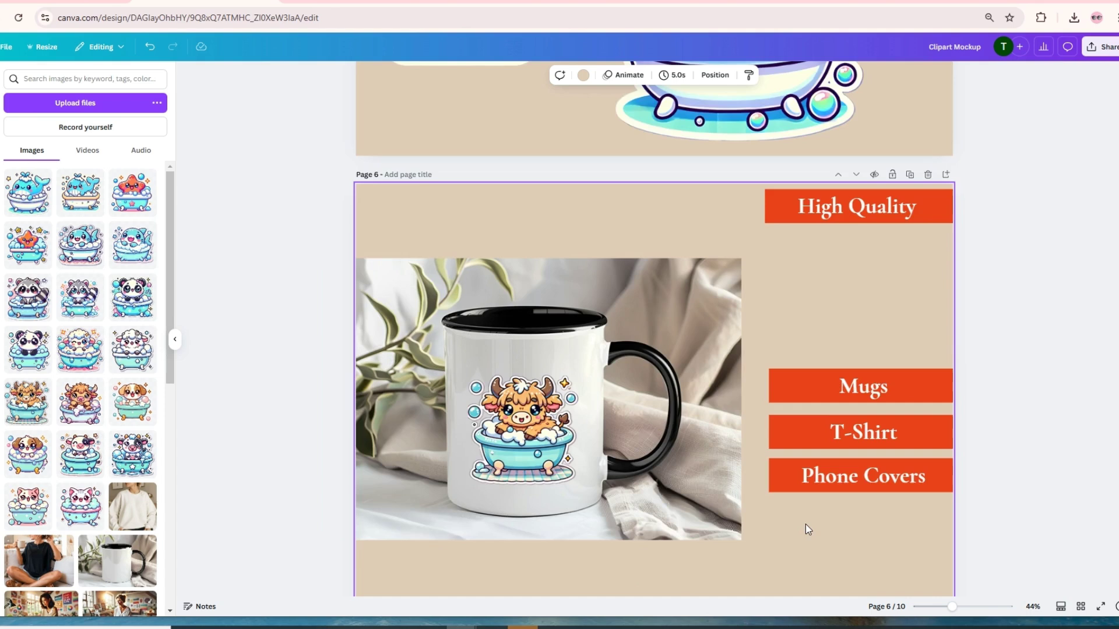
Step: Select the picture-frames photo on page 7
{"action": "scroll", "coordinate": [805, 524], "scroll_direction": "down", "scroll_amount": 3}
{"action": "scroll", "coordinate": [692, 384], "scroll_direction": "down", "scroll_amount": 5}
{"action": "left_click", "coordinate": [783, 381]}
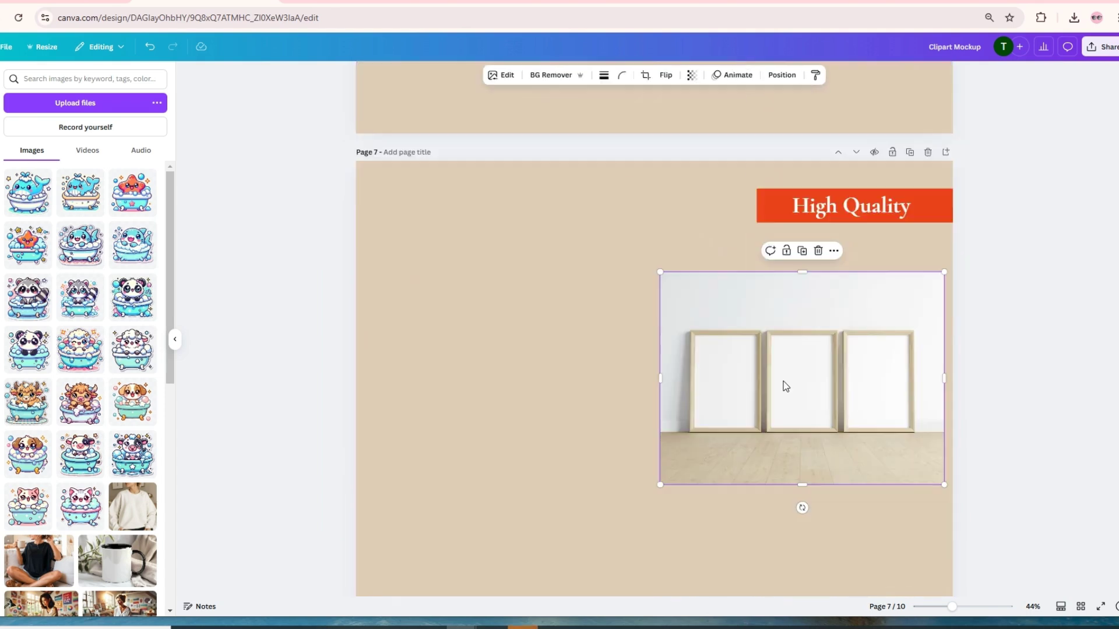
Step: Replace page 7's picture-frames image with the sweatshirt photo beside the High Quality banner
{"action": "key", "text": "Delete"}
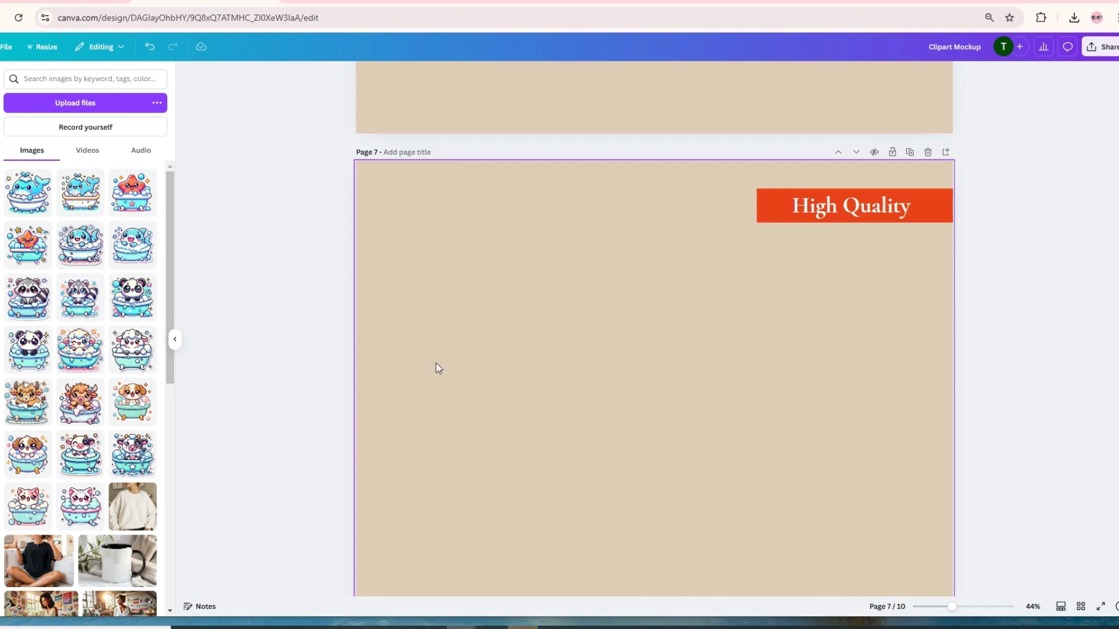
{"action": "left_click_drag", "start_coordinate": [132, 506], "coordinate": [490, 393]}
{"action": "left_click_drag", "start_coordinate": [597, 474], "coordinate": [528, 313]}
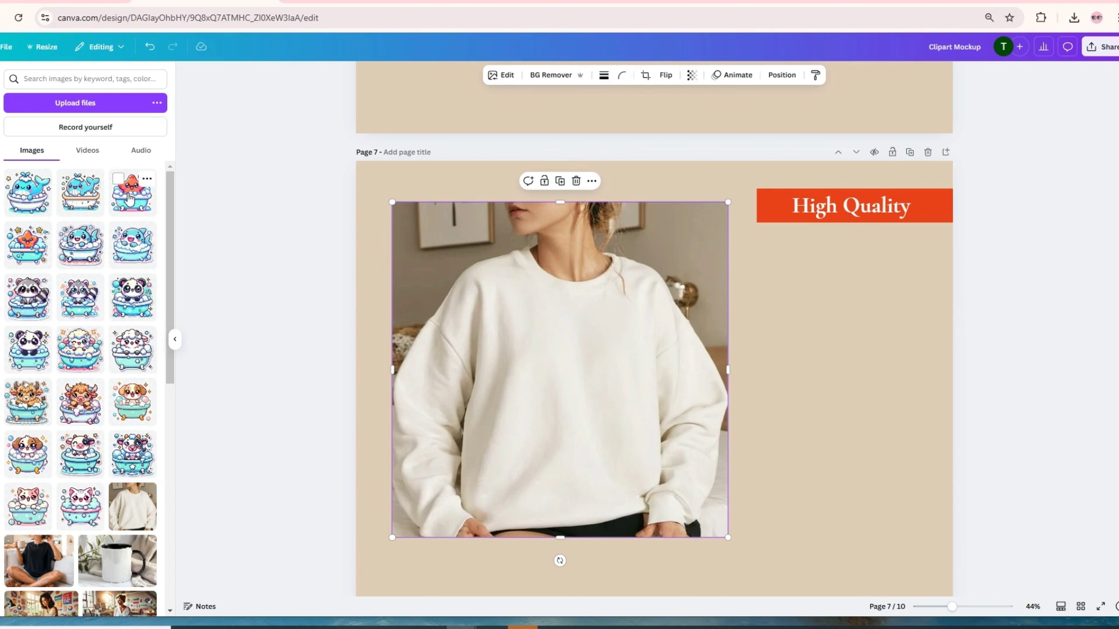
Step: Add the starfish bathtub clipart as a small sticker centred on the sweatshirt's chest
{"action": "left_click_drag", "start_coordinate": [202, 231], "coordinate": [483, 437]}
{"action": "left_click_drag", "start_coordinate": [688, 505], "coordinate": [578, 394]}
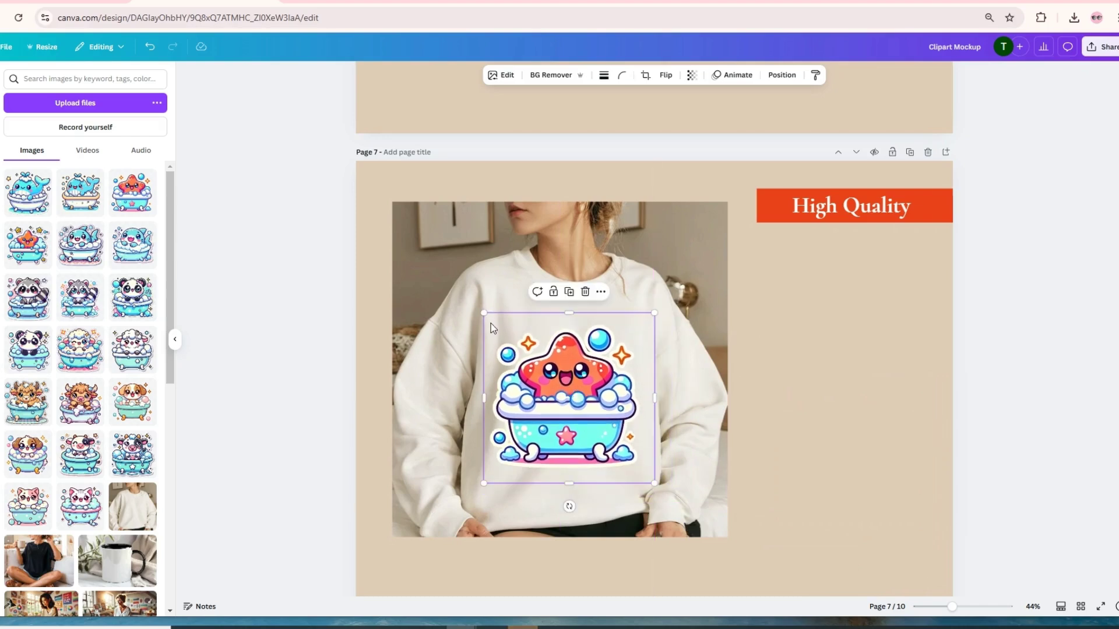
{"action": "left_click_drag", "start_coordinate": [479, 313], "coordinate": [512, 338]}
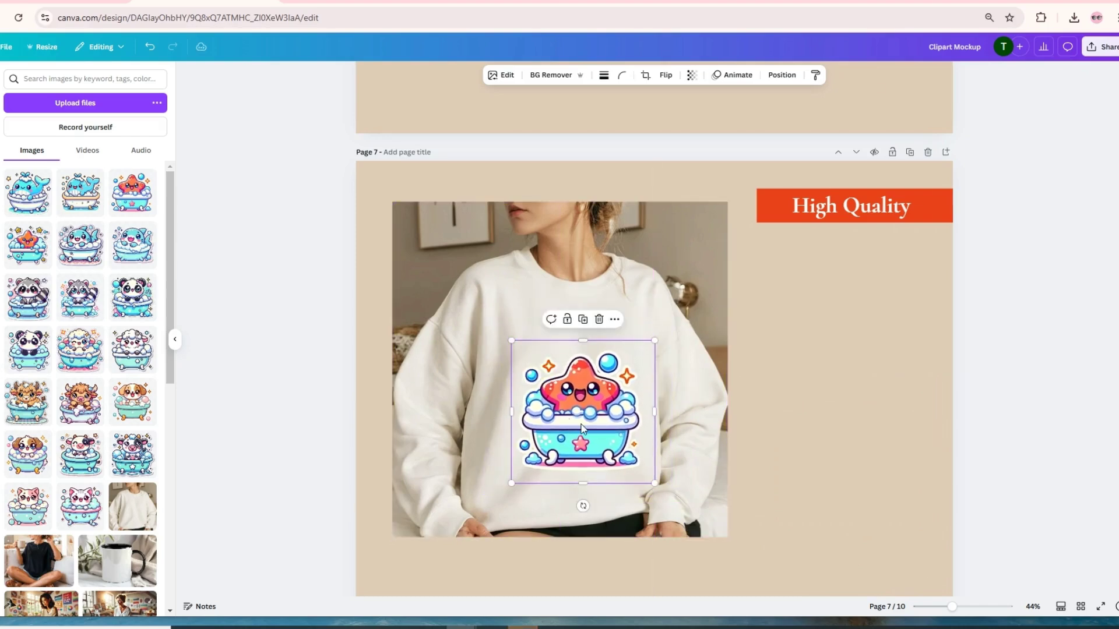
{"action": "left_click_drag", "start_coordinate": [585, 423], "coordinate": [569, 409]}
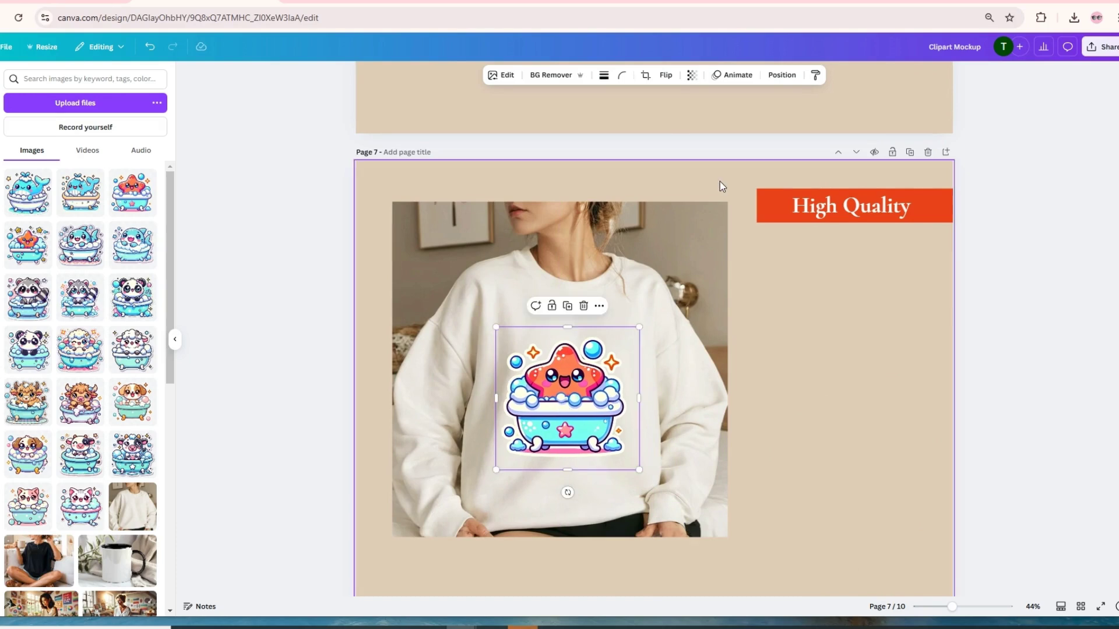
Step: Set the starfish sticker's transparency to 90
{"action": "left_click", "coordinate": [693, 76]}
{"action": "left_click_drag", "start_coordinate": [715, 121], "coordinate": [708, 124]}
{"action": "left_click", "coordinate": [837, 404]}
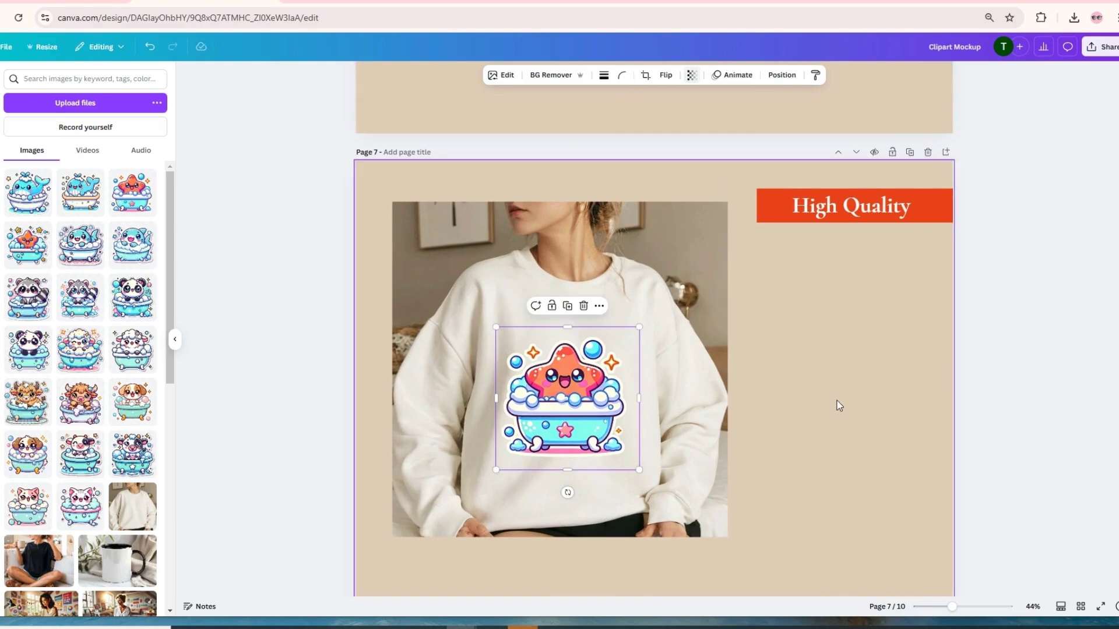
{"action": "scroll", "coordinate": [855, 404], "scroll_direction": "down", "scroll_amount": 8}
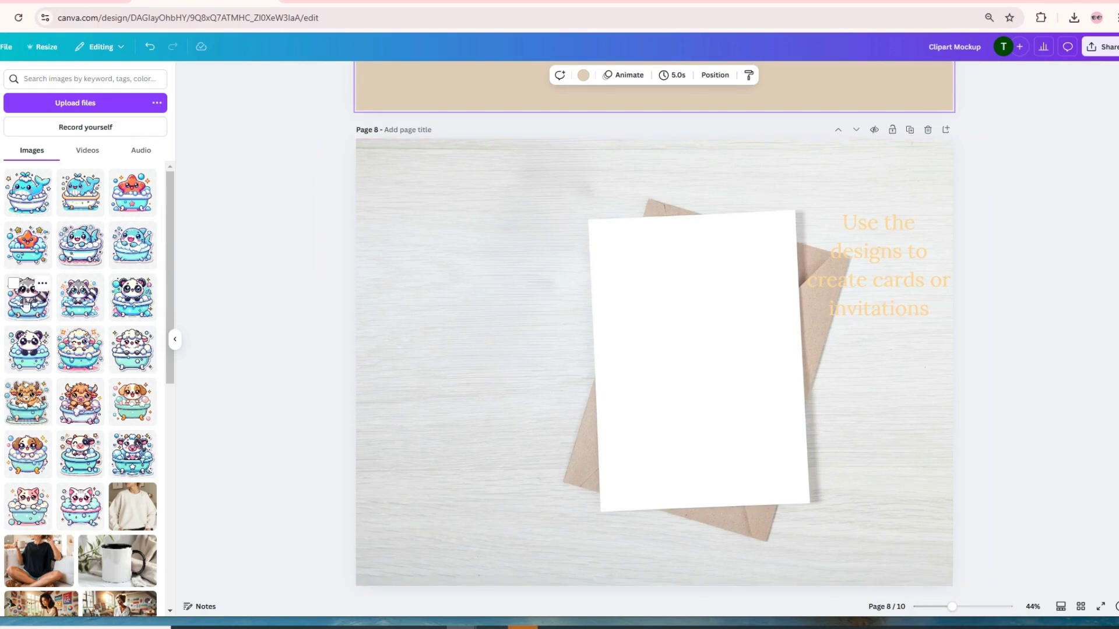
Step: Place the raccoon bathtub clipart in the centre of Page 8's card, tilted about -2°
{"action": "left_click_drag", "start_coordinate": [25, 303], "coordinate": [469, 517]}
{"action": "left_click_drag", "start_coordinate": [539, 571], "coordinate": [715, 355]}
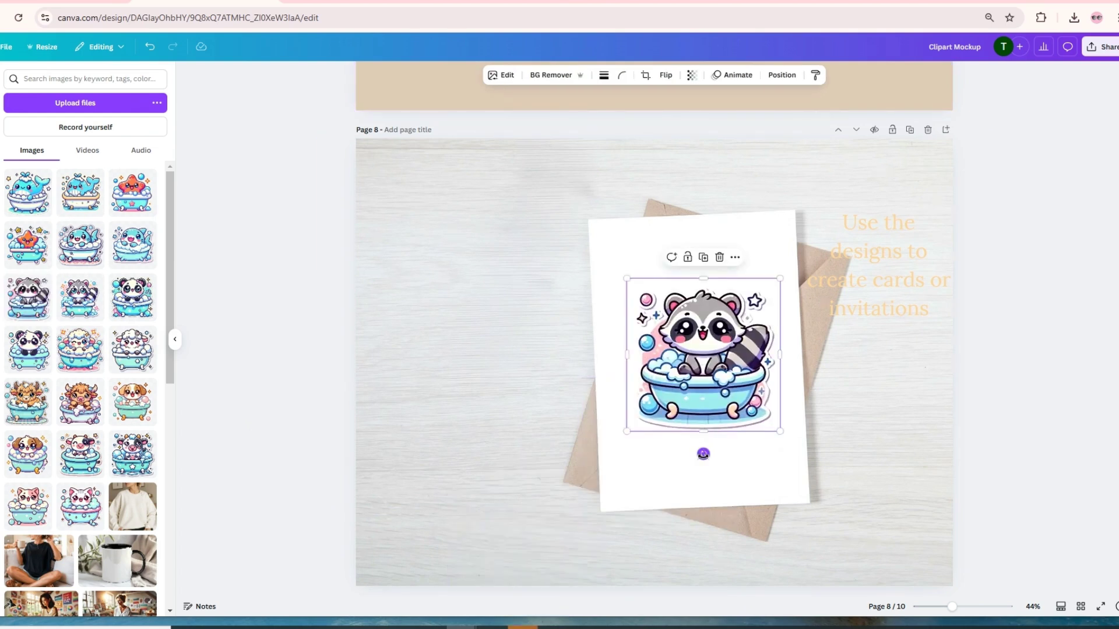
{"action": "left_click_drag", "start_coordinate": [703, 454], "coordinate": [707, 458]}
{"action": "left_click_drag", "start_coordinate": [702, 385], "coordinate": [699, 392]}
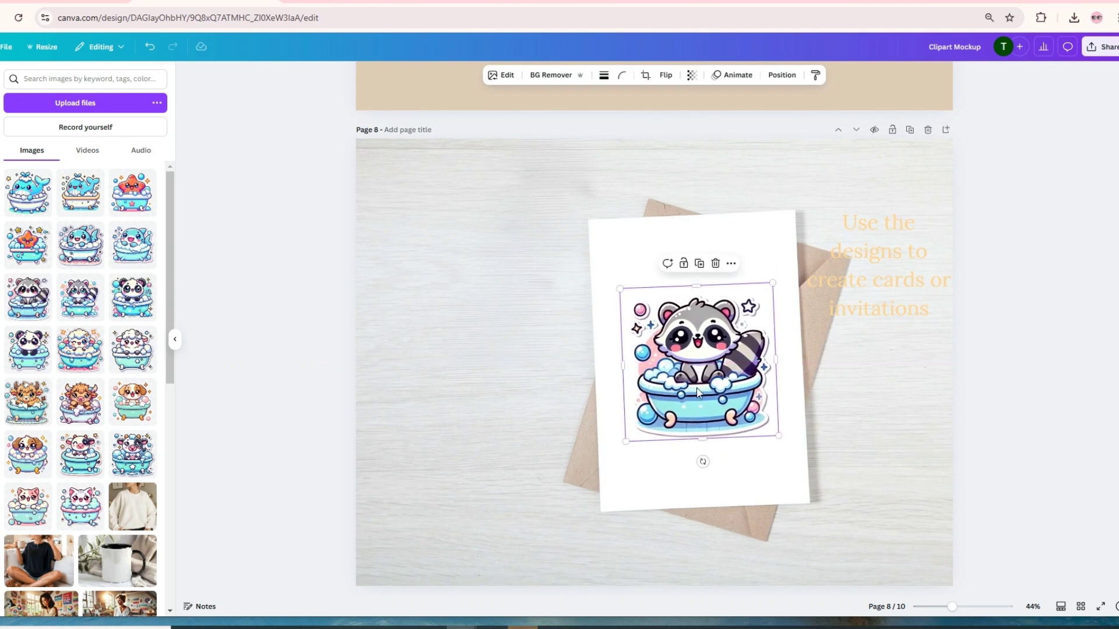
Step: Lower the raccoon sticker's transparency to 86
{"action": "left_click", "coordinate": [691, 75]}
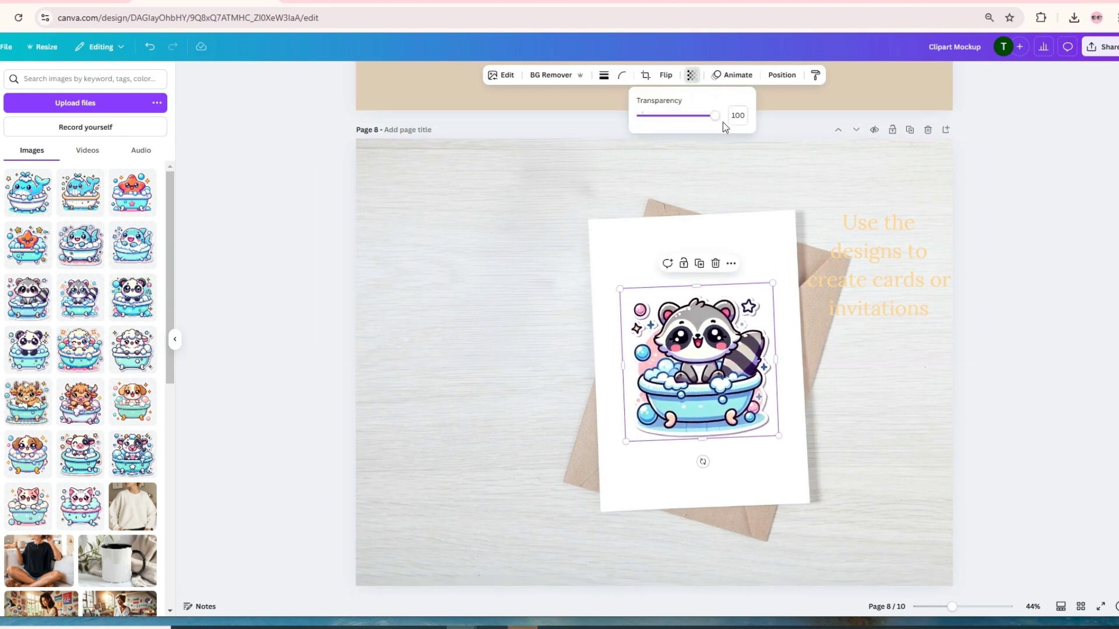
{"action": "left_click_drag", "start_coordinate": [718, 125], "coordinate": [707, 128]}
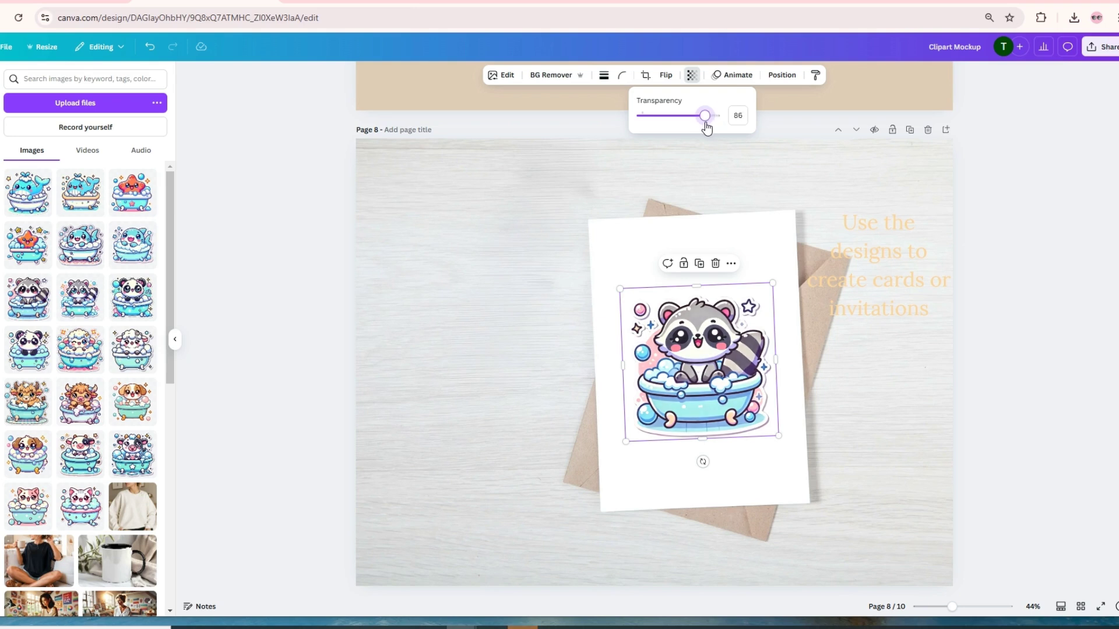
{"action": "left_click", "coordinate": [412, 285]}
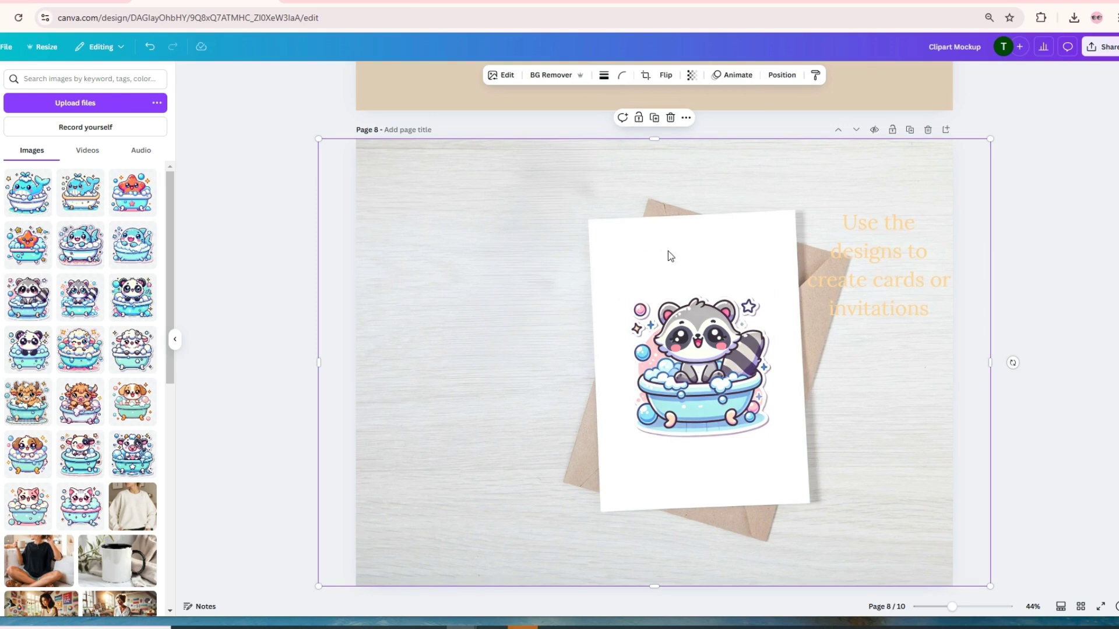
{"action": "scroll", "coordinate": [482, 263], "scroll_direction": "down", "scroll_amount": 4}
{"action": "scroll", "coordinate": [483, 263], "scroll_direction": "up", "scroll_amount": 8}
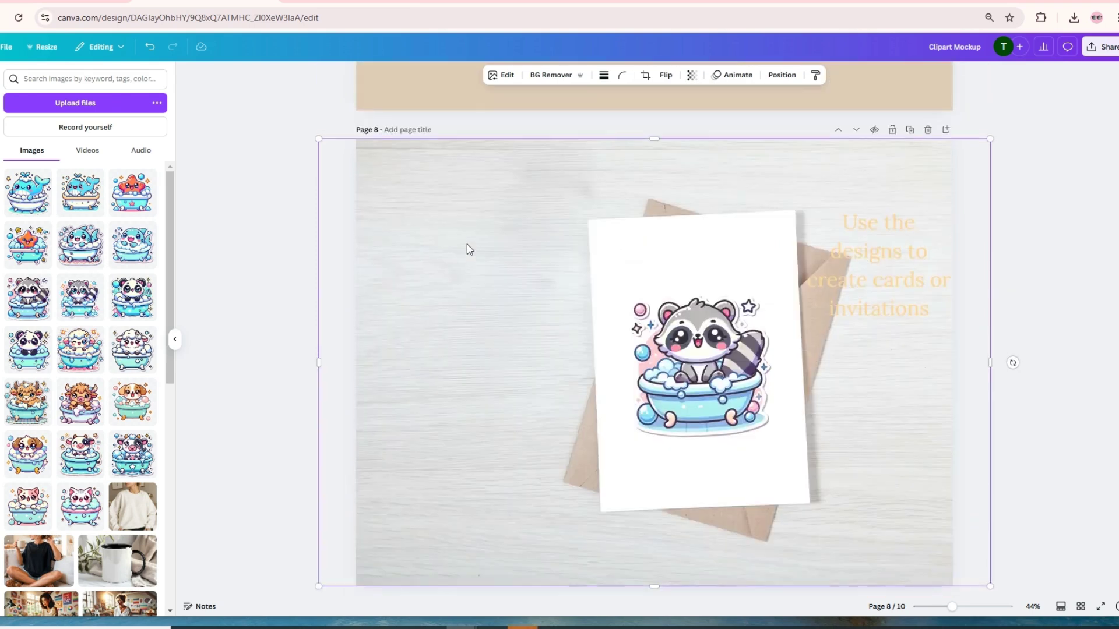
{"action": "scroll", "coordinate": [470, 256], "scroll_direction": "up", "scroll_amount": 3}
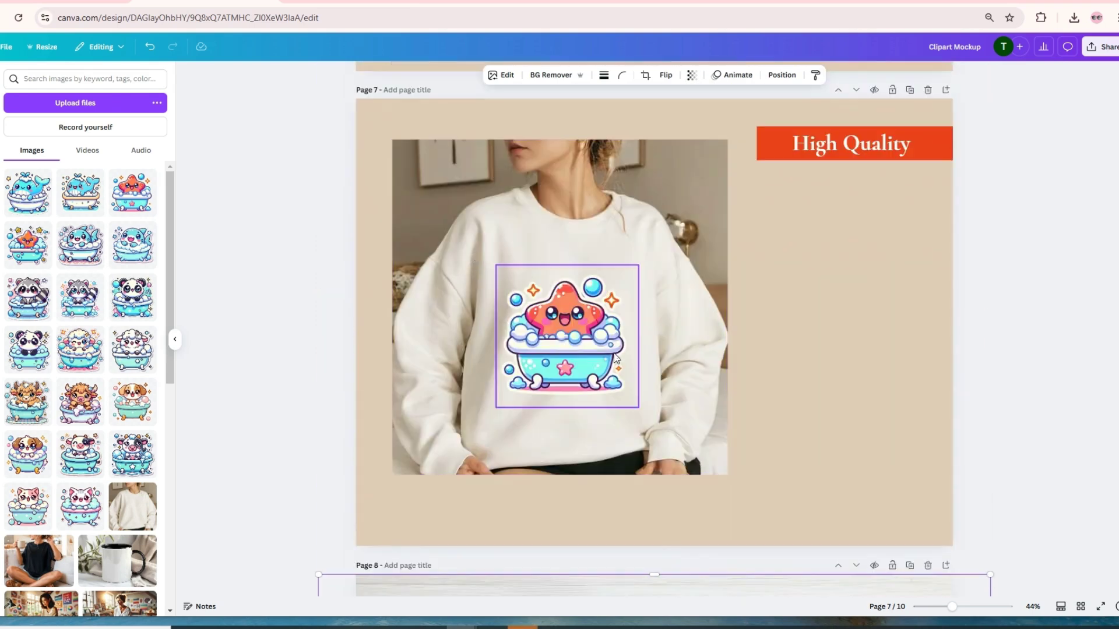
Step: Shrink Page 7's sweatshirt photo to 888×888 and move it up and left
{"action": "left_click", "coordinate": [712, 444]}
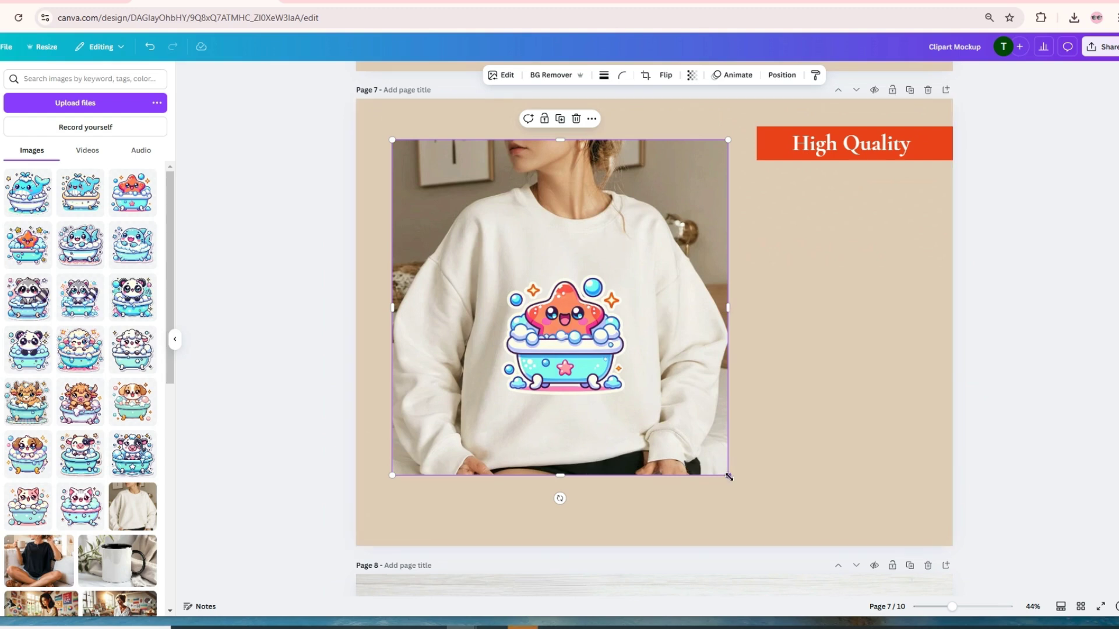
{"action": "left_click_drag", "start_coordinate": [729, 477], "coordinate": [601, 388]}
{"action": "left_click_drag", "start_coordinate": [542, 301], "coordinate": [536, 276]}
Step: Shrink the starfish sticker to 389×389 and centre it on the sweatshirt's chest
{"action": "left_click", "coordinate": [536, 276]}
{"action": "left_click_drag", "start_coordinate": [578, 384], "coordinate": [526, 296]}
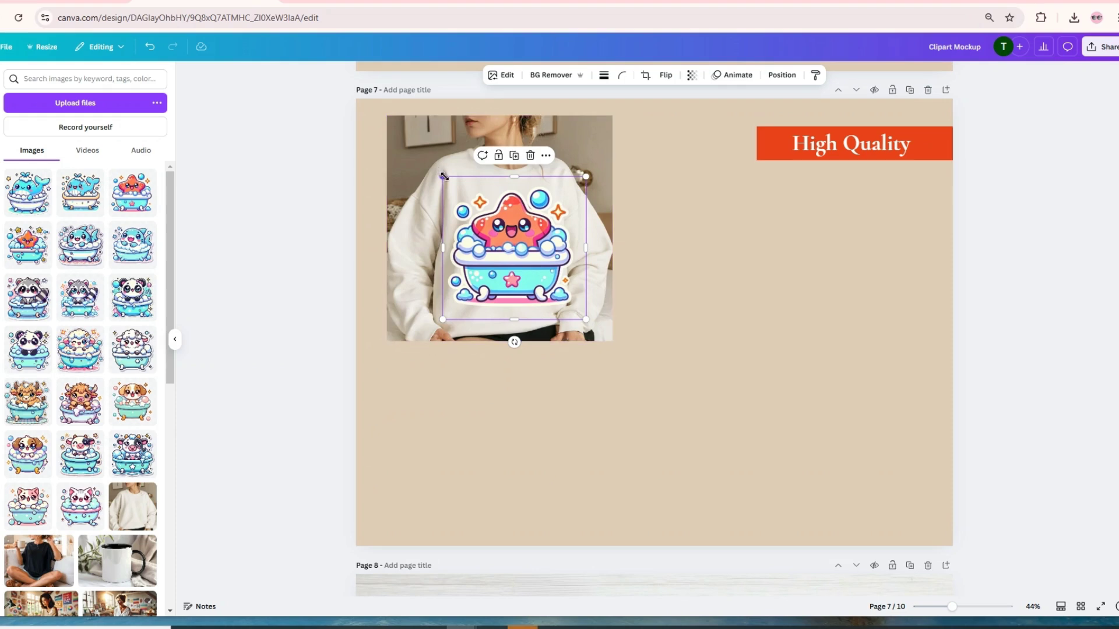
{"action": "left_click_drag", "start_coordinate": [442, 176], "coordinate": [493, 233]}
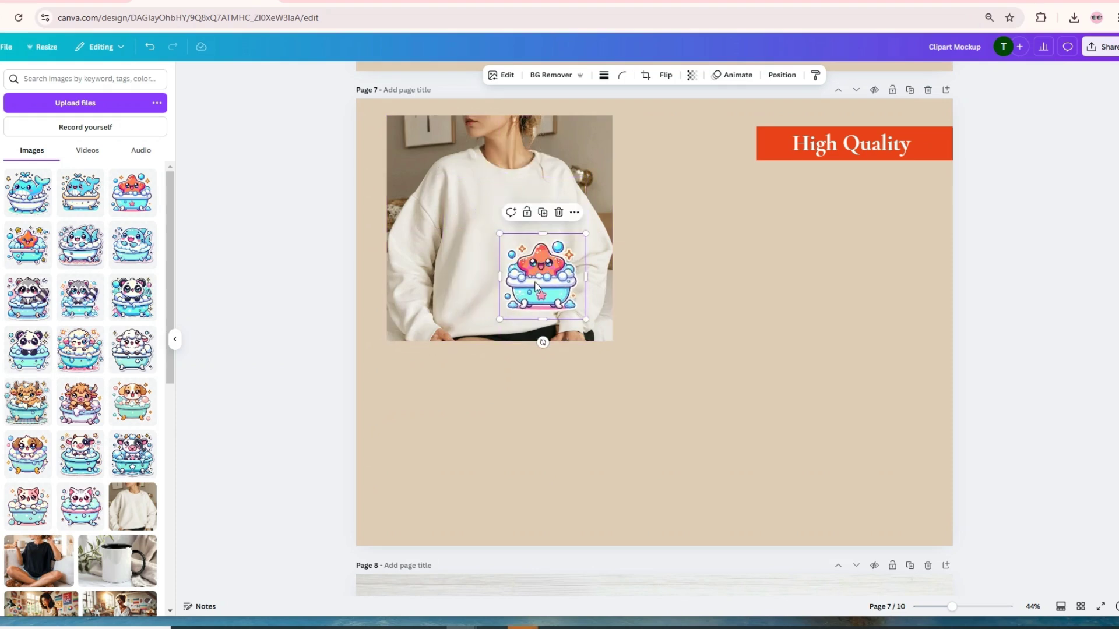
{"action": "left_click_drag", "start_coordinate": [534, 283], "coordinate": [500, 256]}
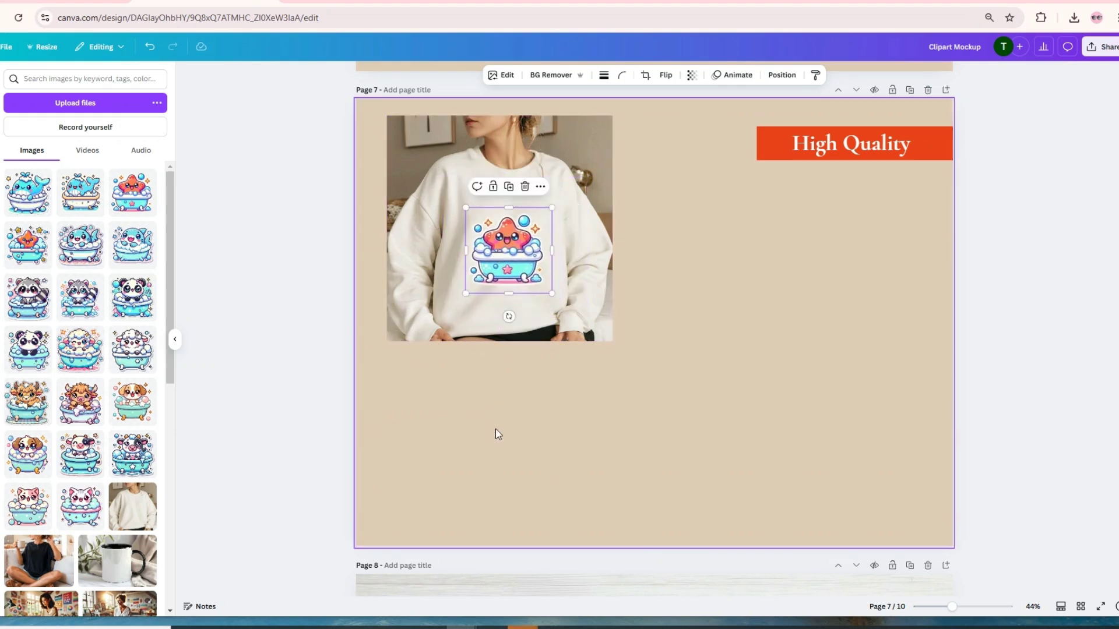
{"action": "left_click", "coordinate": [494, 434]}
Step: Add the black T-shirt photo to Page 7, shrunk and placed at lower right
{"action": "left_click", "coordinate": [69, 566]}
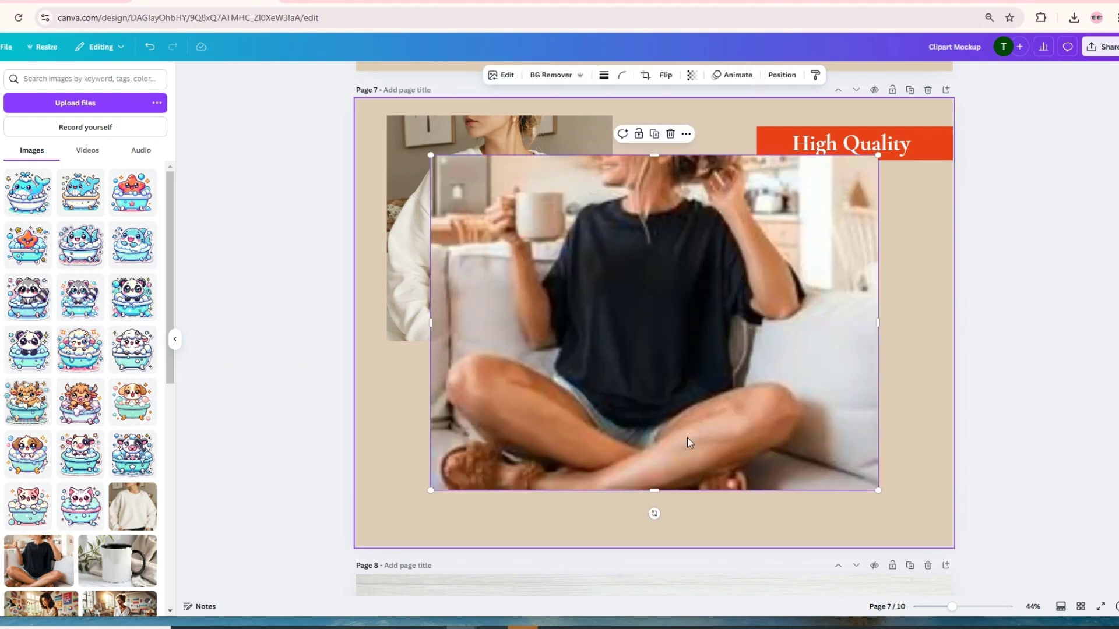
{"action": "left_click_drag", "start_coordinate": [464, 183], "coordinate": [592, 278]}
{"action": "left_click_drag", "start_coordinate": [704, 383], "coordinate": [763, 404]}
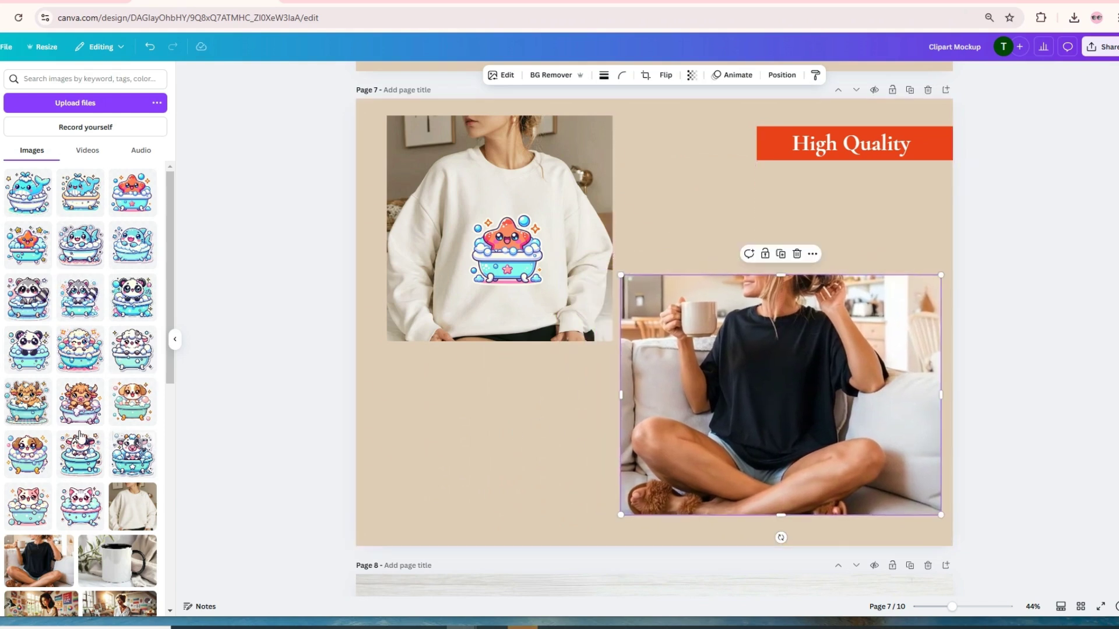
{"action": "scroll", "coordinate": [84, 321], "scroll_direction": "down", "scroll_amount": 2}
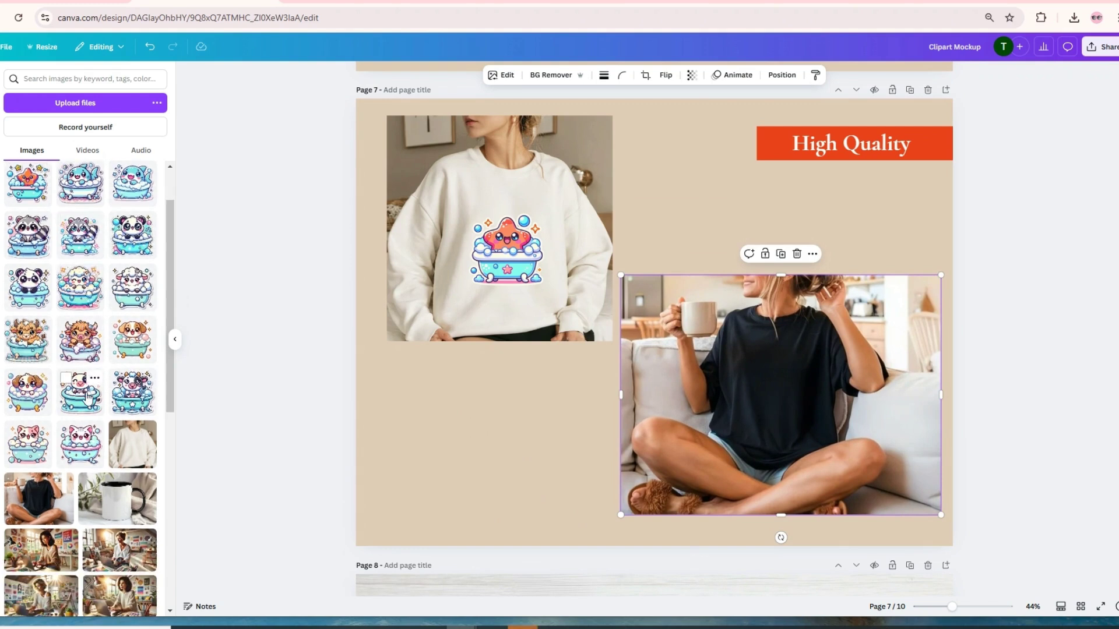
Step: Add the cat bathtub clipart, resize it, and centre it on the black T-shirt's chest
{"action": "left_click_drag", "start_coordinate": [75, 447], "coordinate": [396, 462]}
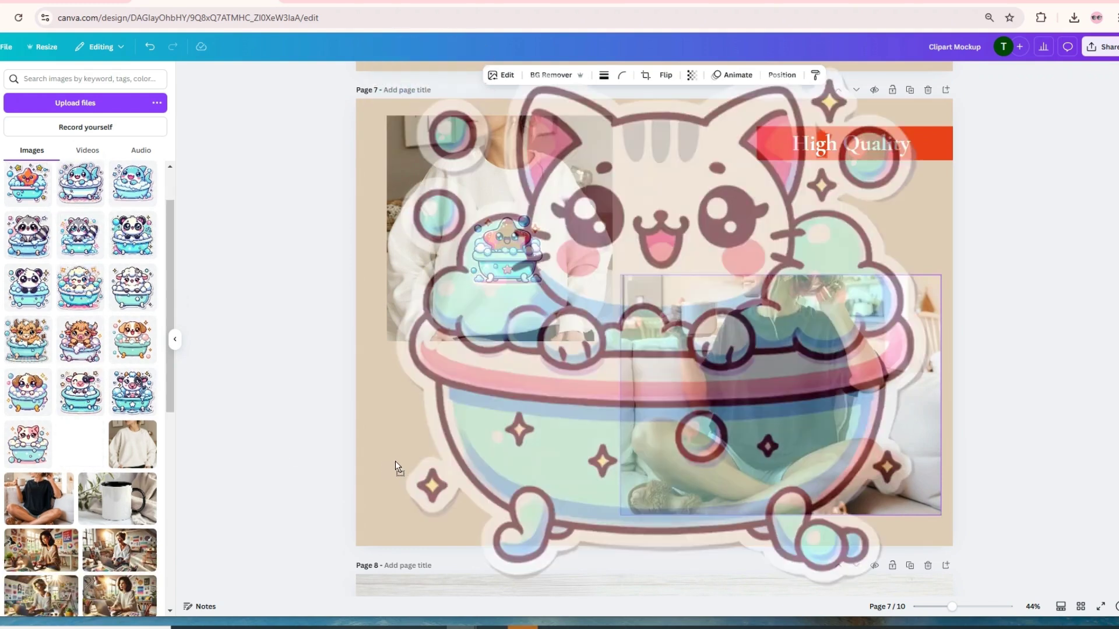
{"action": "mouse_move", "coordinate": [346, 492]}
{"action": "left_mouse_down"}
{"action": "mouse_move", "coordinate": [357, 474]}
{"action": "mouse_move", "coordinate": [350, 506]}
{"action": "mouse_move", "coordinate": [374, 496]}
{"action": "mouse_move", "coordinate": [364, 502]}
{"action": "left_mouse_up"}
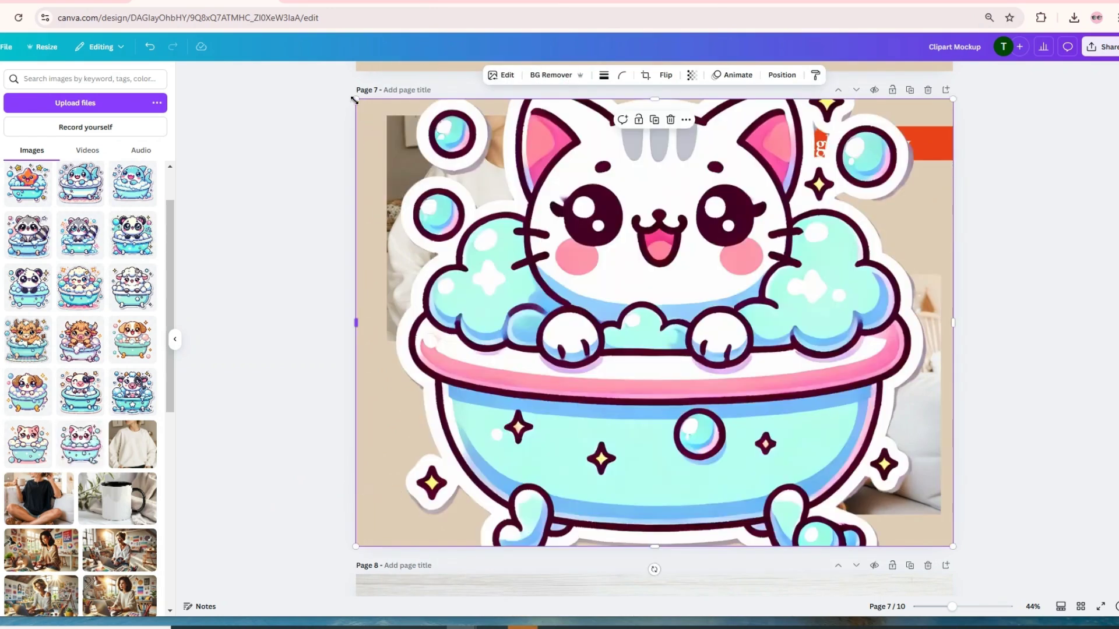
{"action": "left_click_drag", "start_coordinate": [374, 121], "coordinate": [638, 321]}
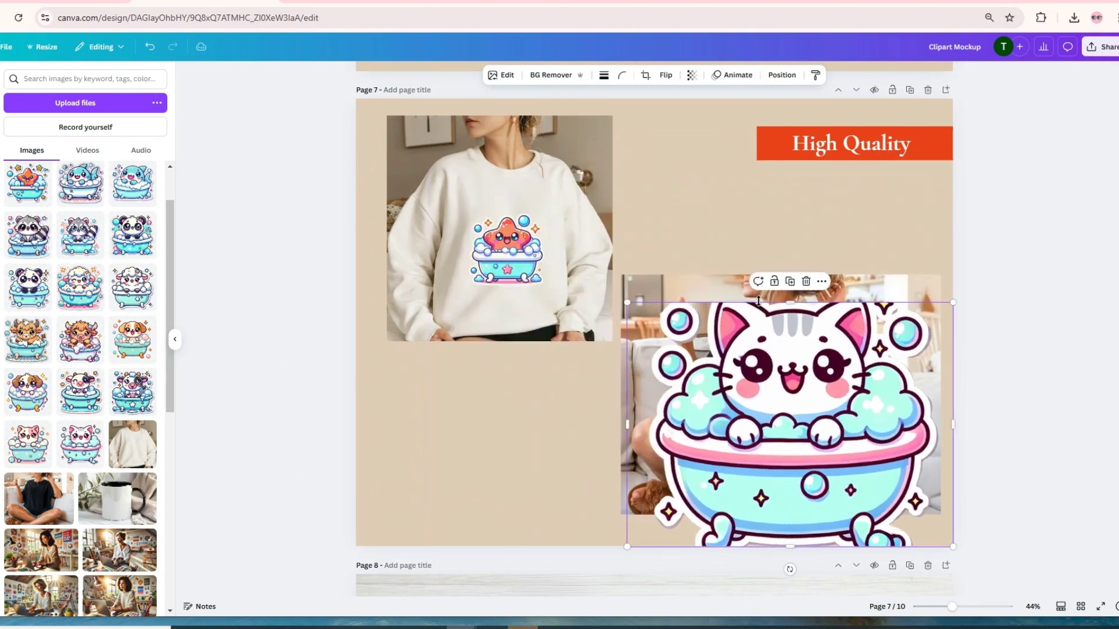
{"action": "left_click_drag", "start_coordinate": [788, 303], "coordinate": [791, 250]}
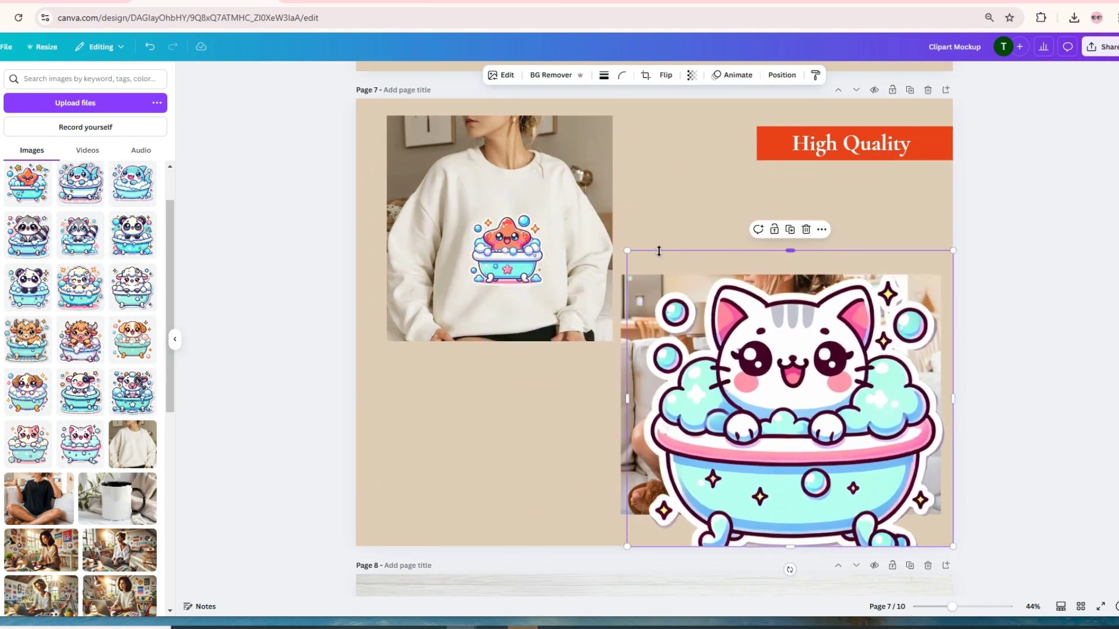
{"action": "left_click_drag", "start_coordinate": [627, 251], "coordinate": [847, 484]}
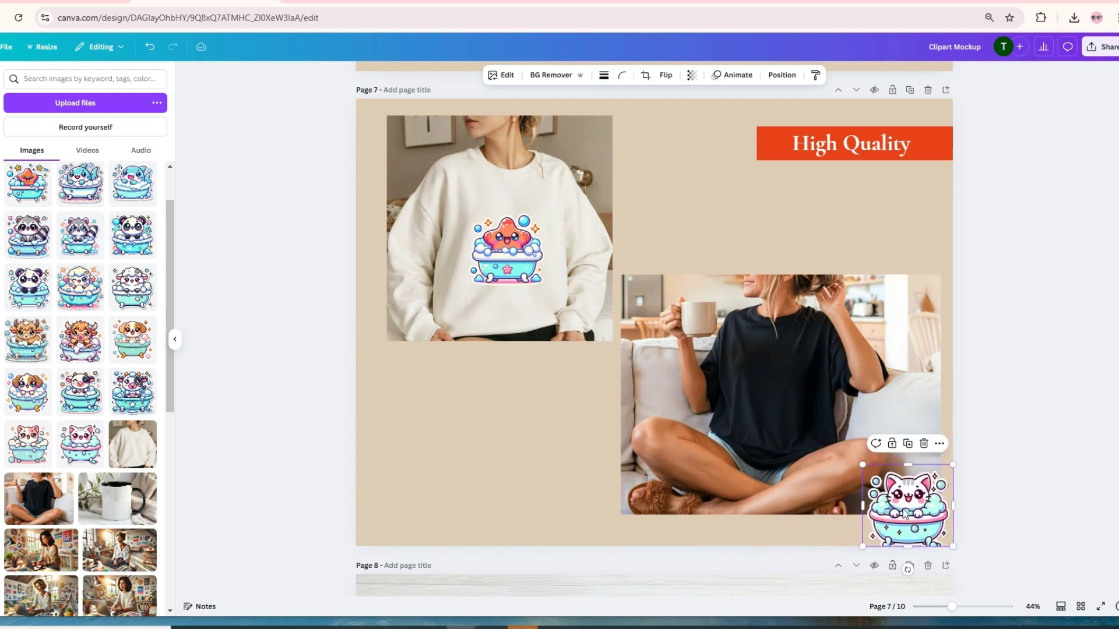
{"action": "left_click_drag", "start_coordinate": [905, 509], "coordinate": [775, 397]}
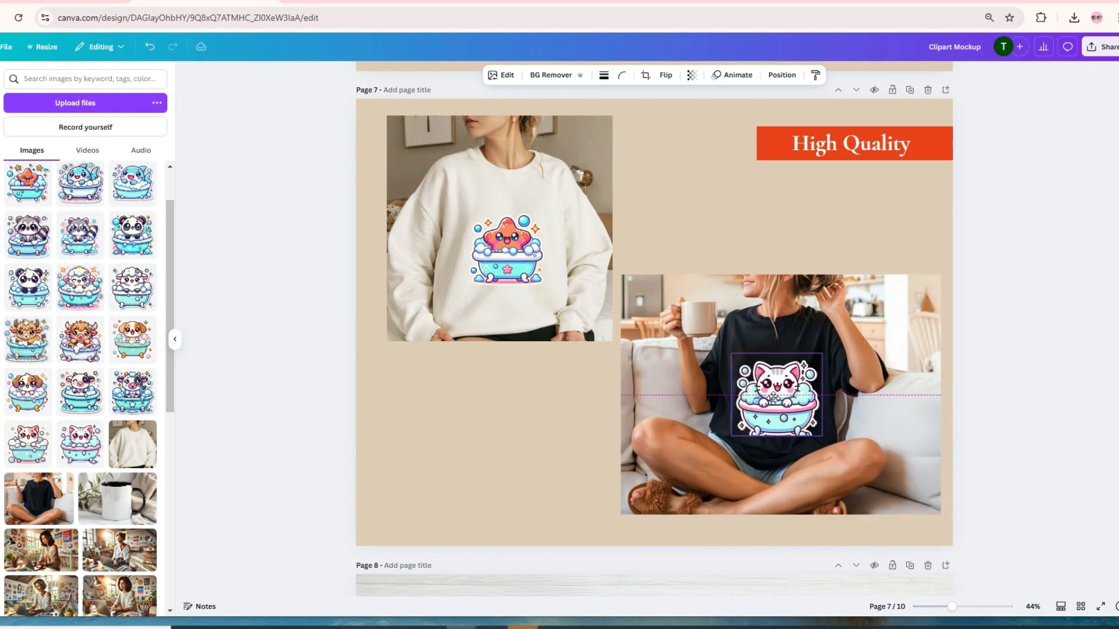
{"action": "left_click_drag", "start_coordinate": [731, 353], "coordinate": [752, 368]}
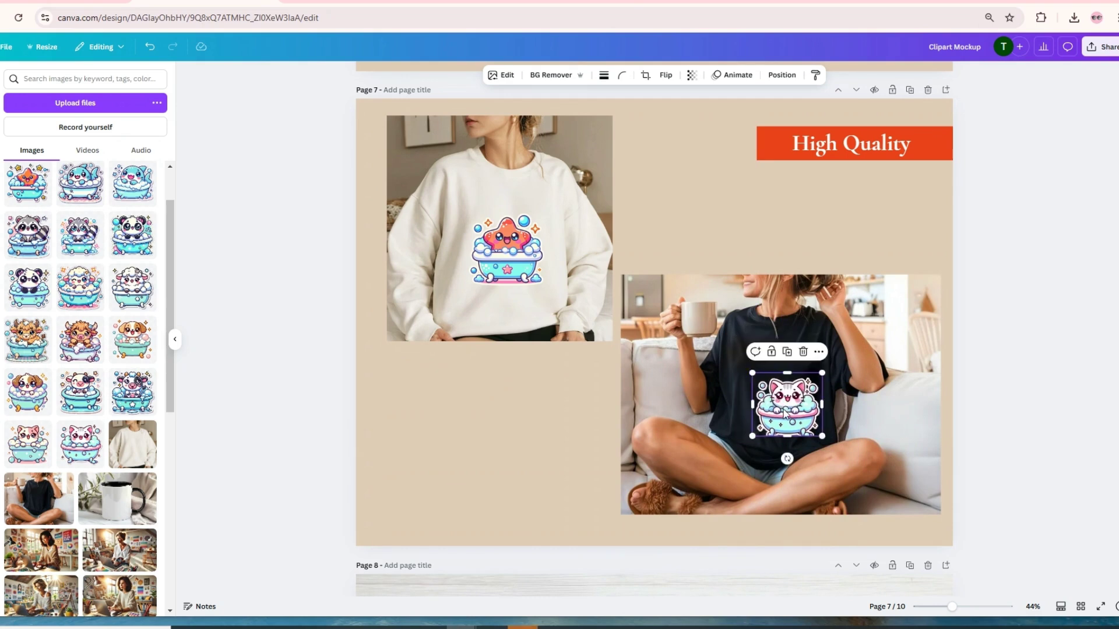
{"action": "left_click_drag", "start_coordinate": [783, 407], "coordinate": [772, 401]}
{"action": "left_click", "coordinate": [691, 75]}
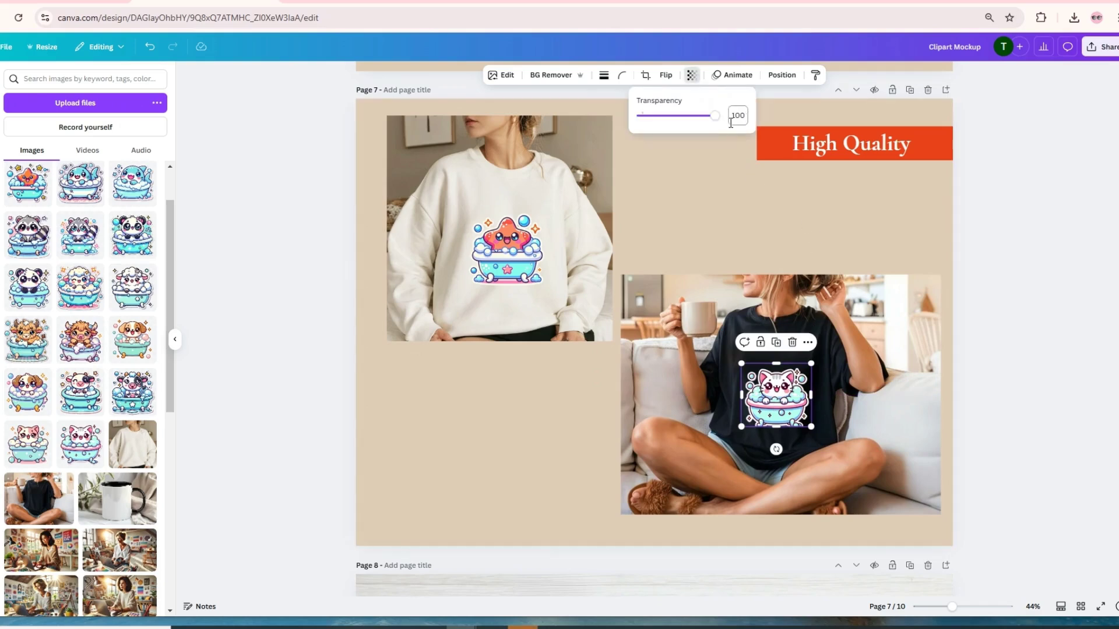
{"action": "left_click", "coordinate": [702, 173]}
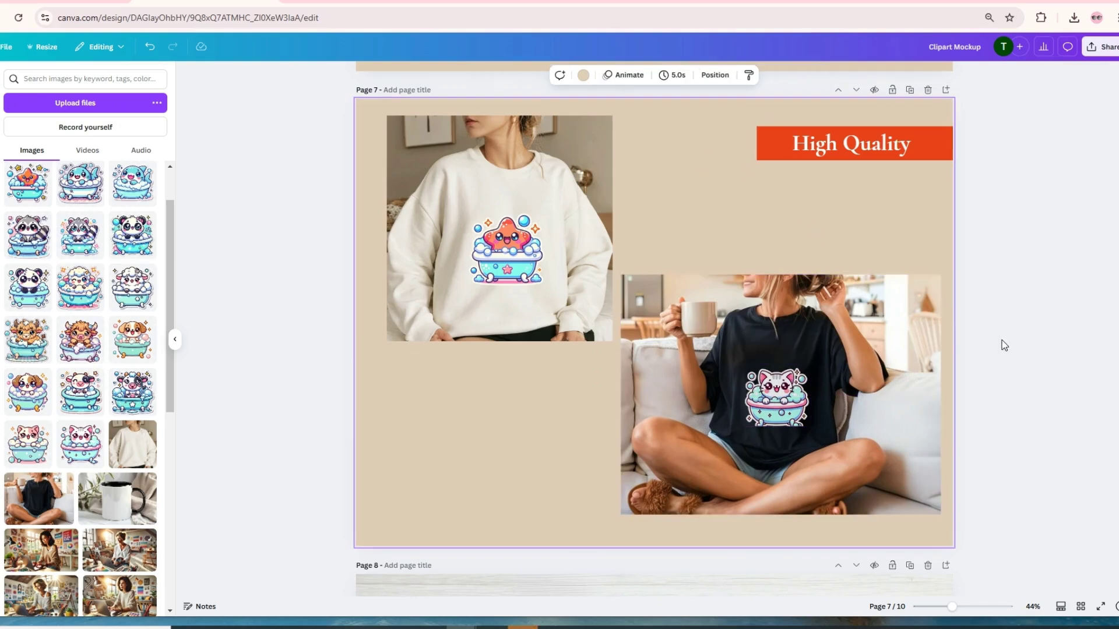
{"action": "scroll", "coordinate": [1040, 267], "scroll_direction": "down", "scroll_amount": 4}
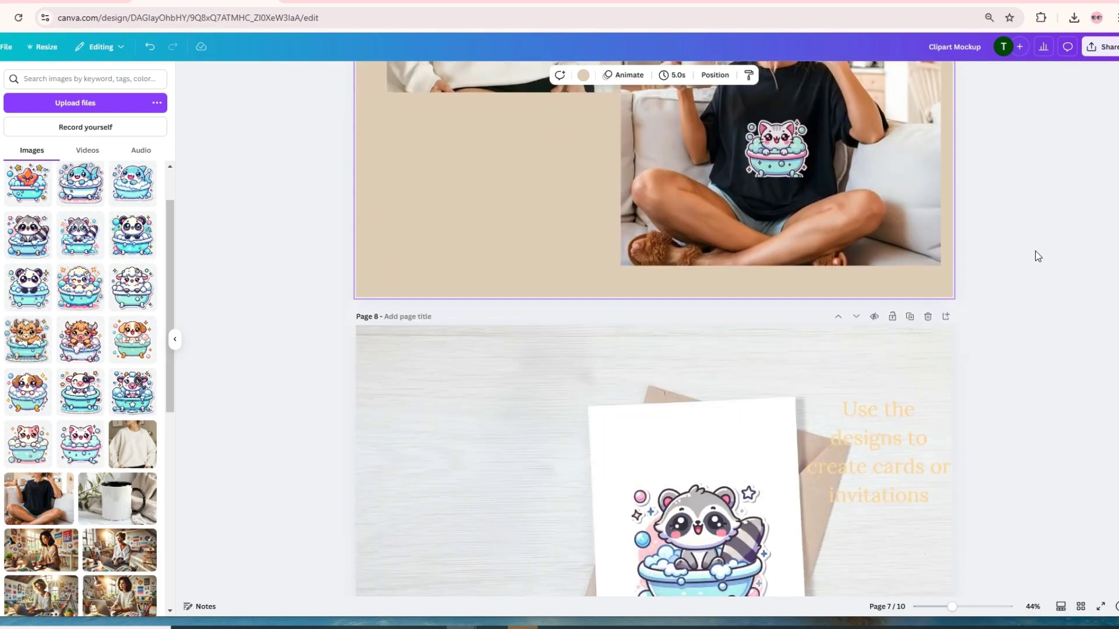
Step: Replace page 9's placeholder 0 with 22 and the dots with 'Kawaii Sticker'
{"action": "scroll", "coordinate": [1037, 256], "scroll_direction": "down", "scroll_amount": 12}
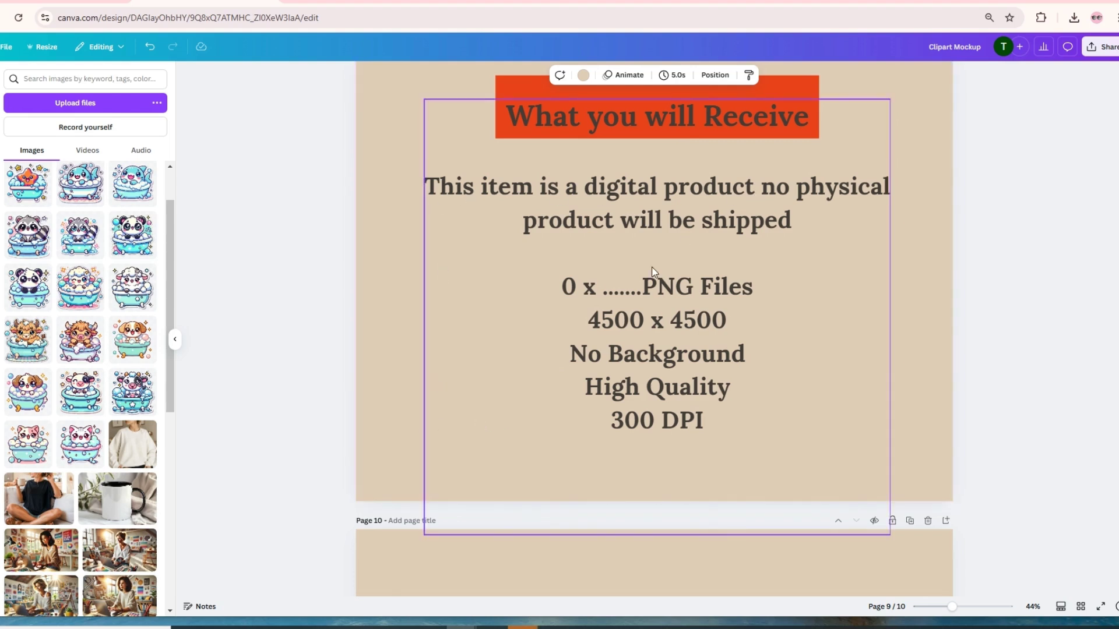
{"action": "left_click", "coordinate": [577, 288]}
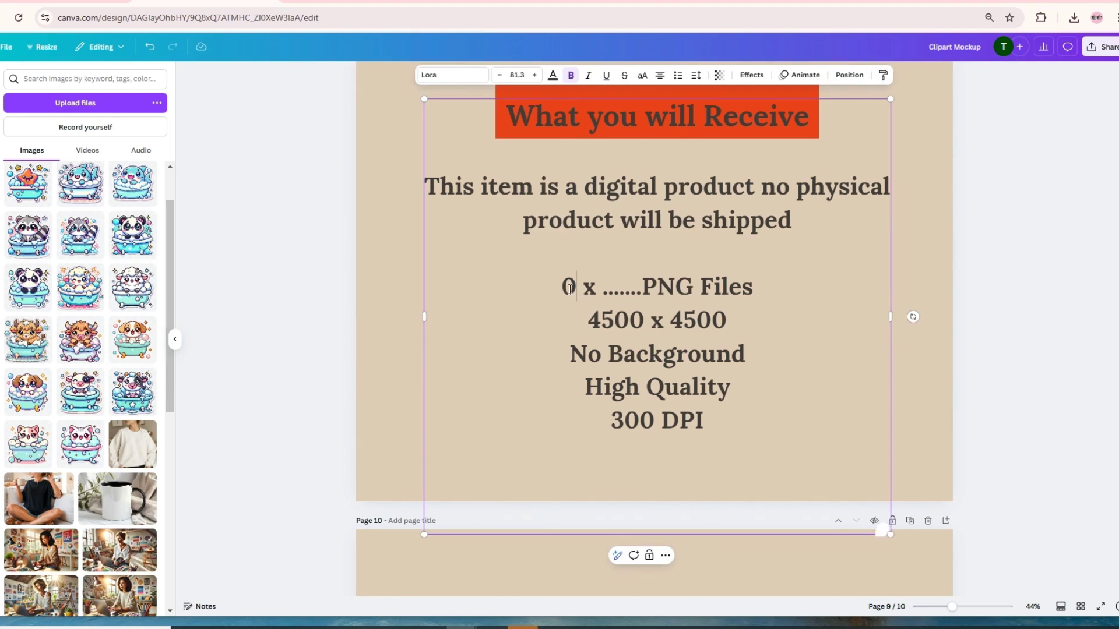
{"action": "left_click_drag", "start_coordinate": [576, 289], "coordinate": [561, 290]}
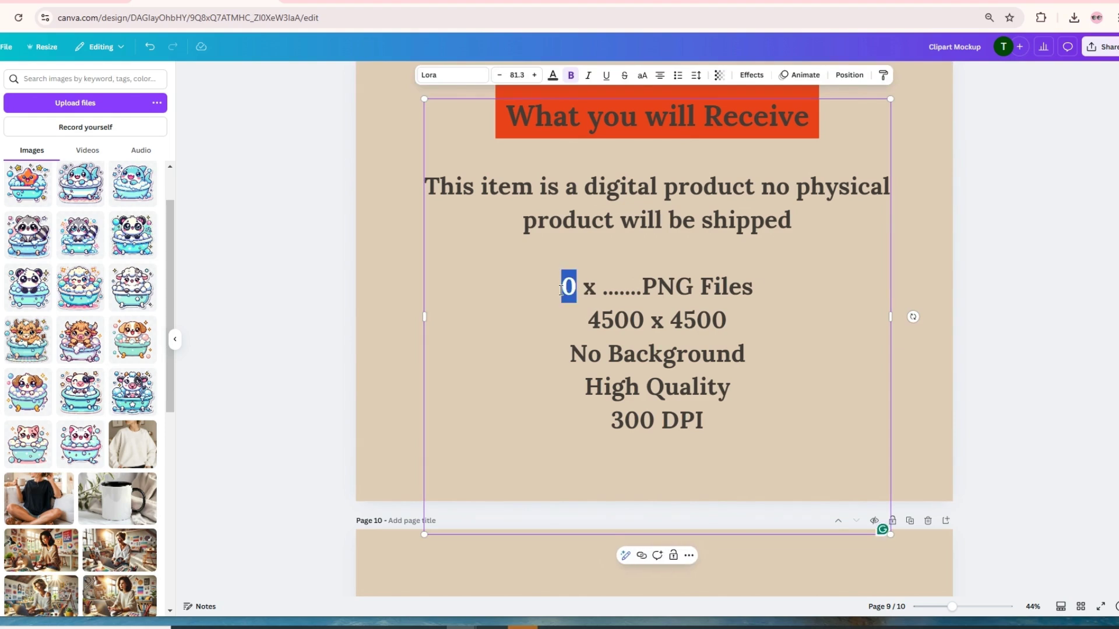
{"action": "type", "text": "22"}
{"action": "left_click_drag", "start_coordinate": [645, 290], "coordinate": [609, 290]}
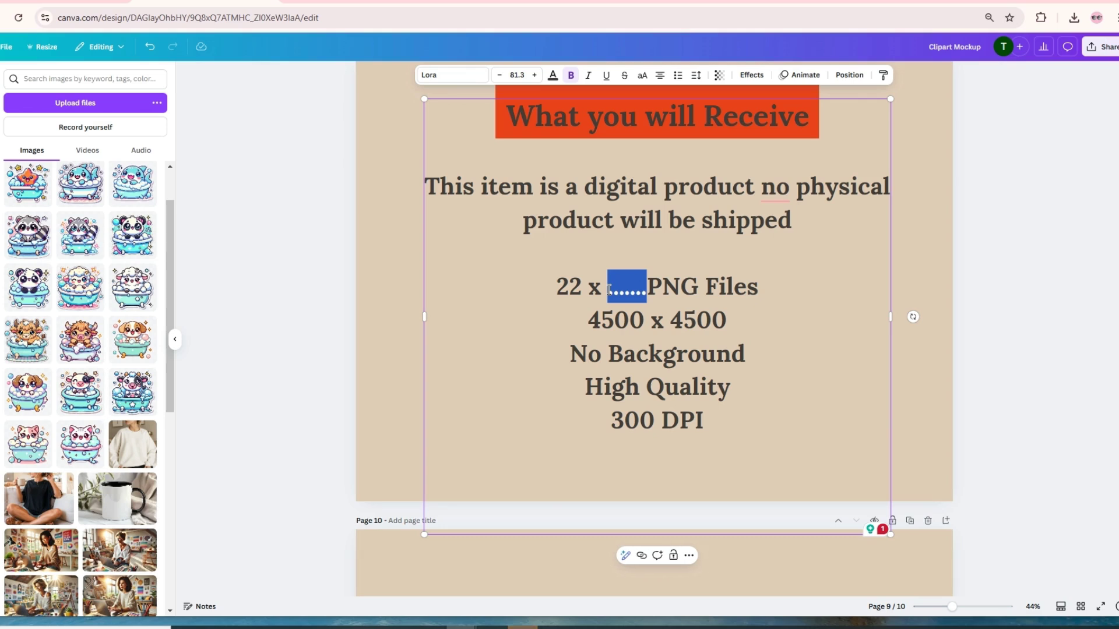
{"action": "type", "text": "Kawaii"}
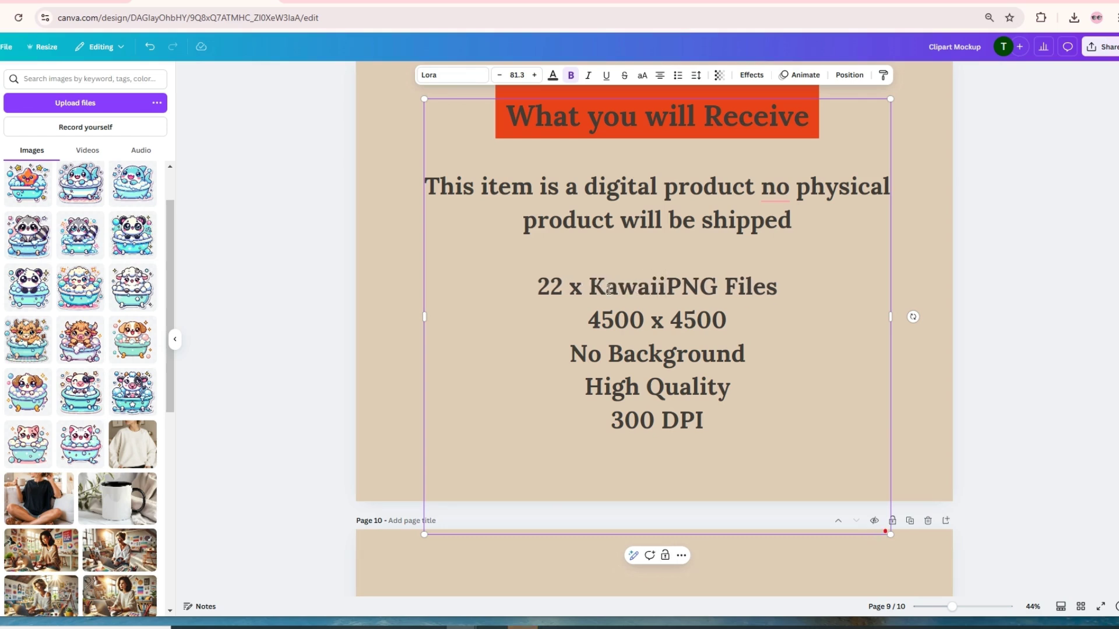
{"action": "type", "text": " Sticker"}
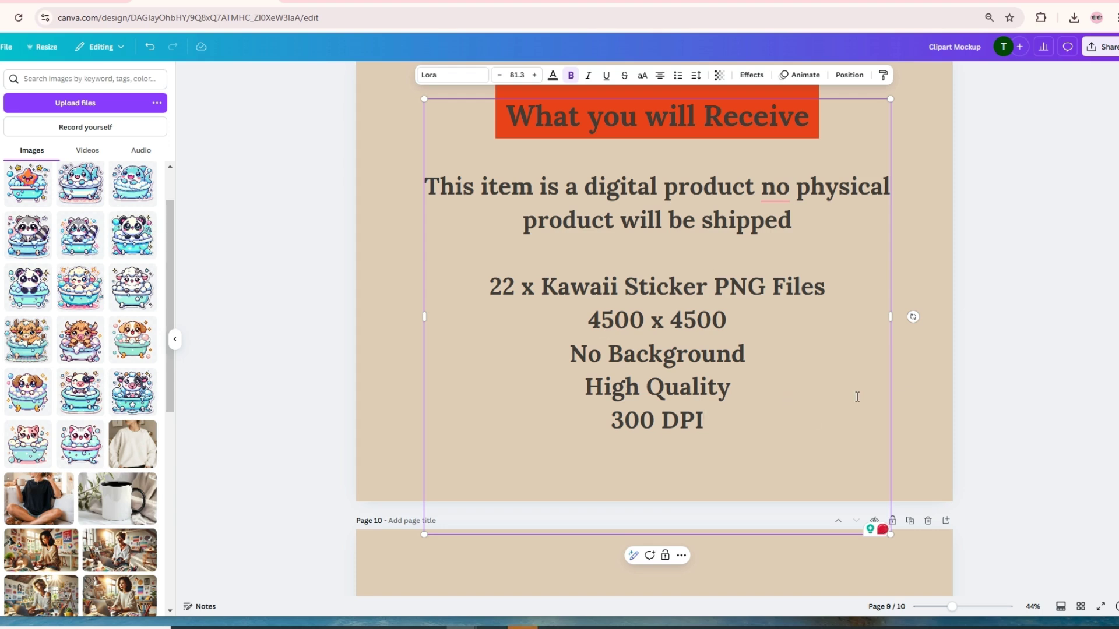
{"action": "left_click", "coordinate": [919, 218]}
{"action": "scroll", "coordinate": [848, 293], "scroll_direction": "down", "scroll_amount": 3}
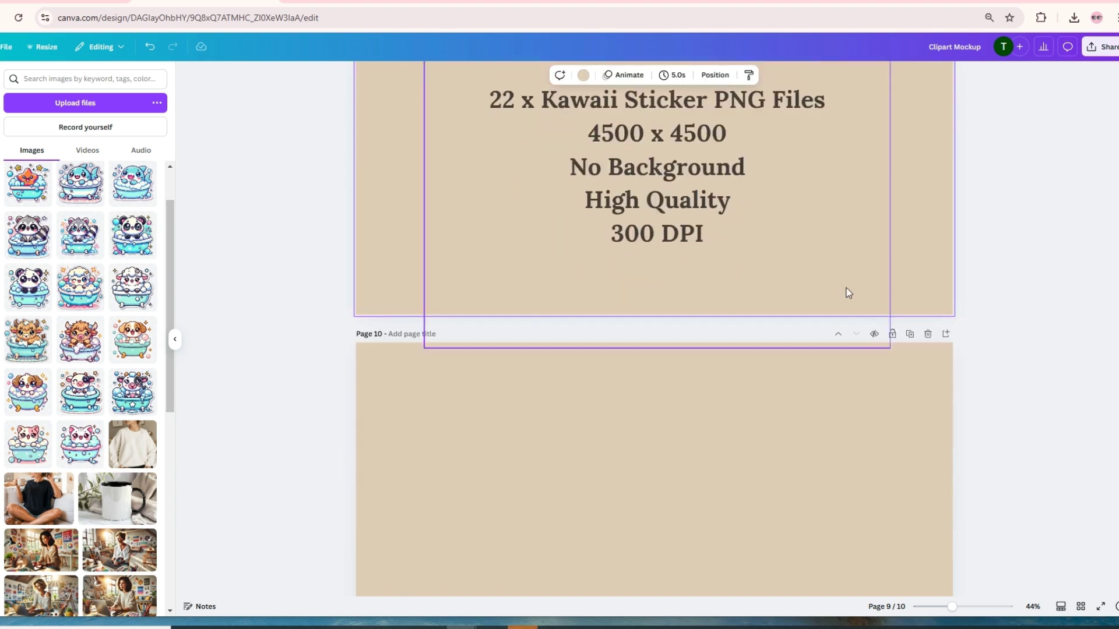
{"action": "scroll", "coordinate": [720, 329], "scroll_direction": "down", "scroll_amount": 4}
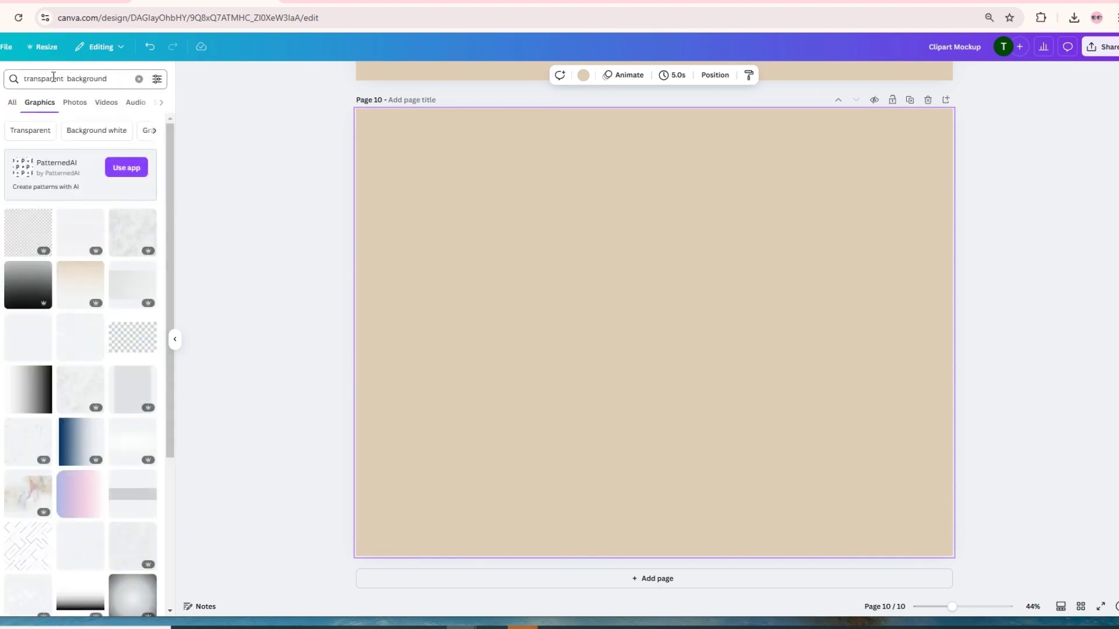
Step: Search Templates for 'thank you' and apply the thank-you-for-your-order card to page 10
{"action": "left_click", "coordinate": [143, 87]}
{"action": "left_click", "coordinate": [140, 79]}
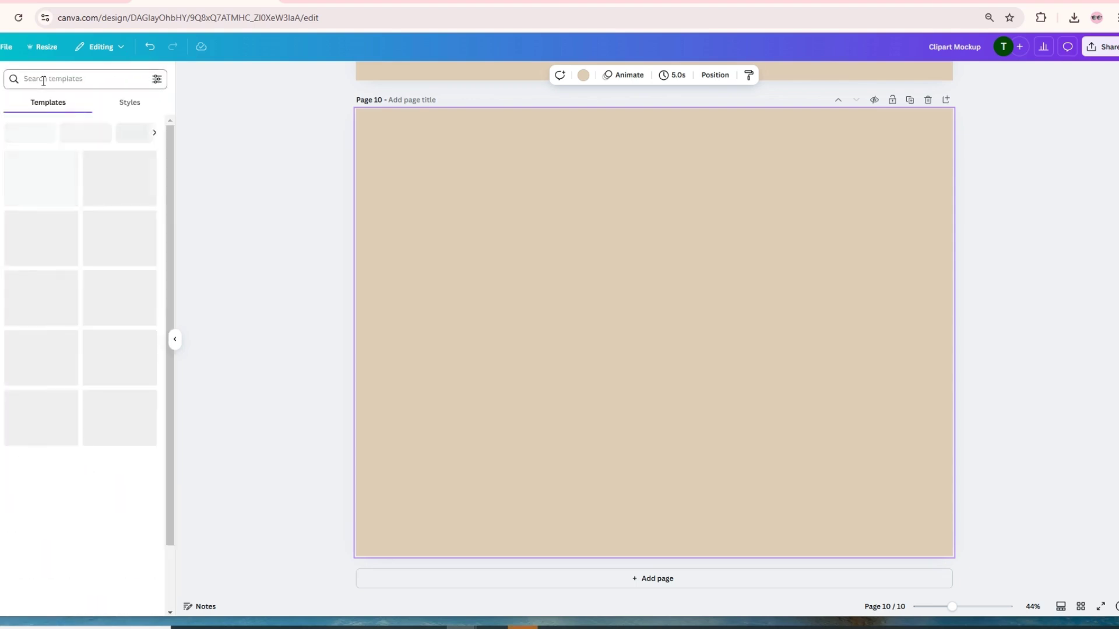
{"action": "left_click", "coordinate": [41, 78]}
{"action": "type", "text": "thank you"}
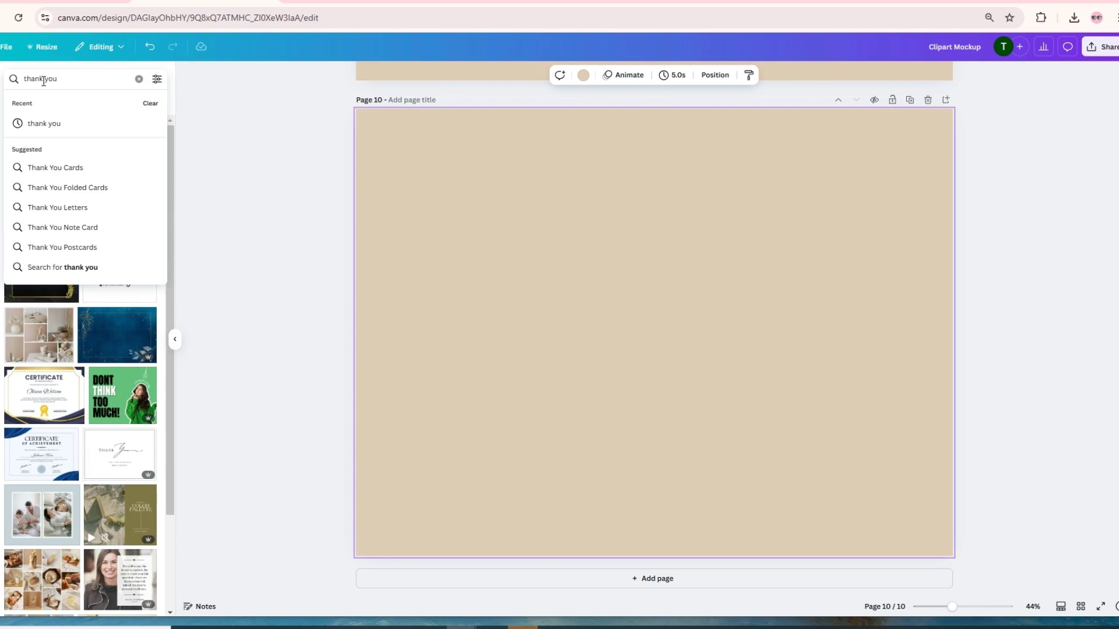
{"action": "key", "text": "Return"}
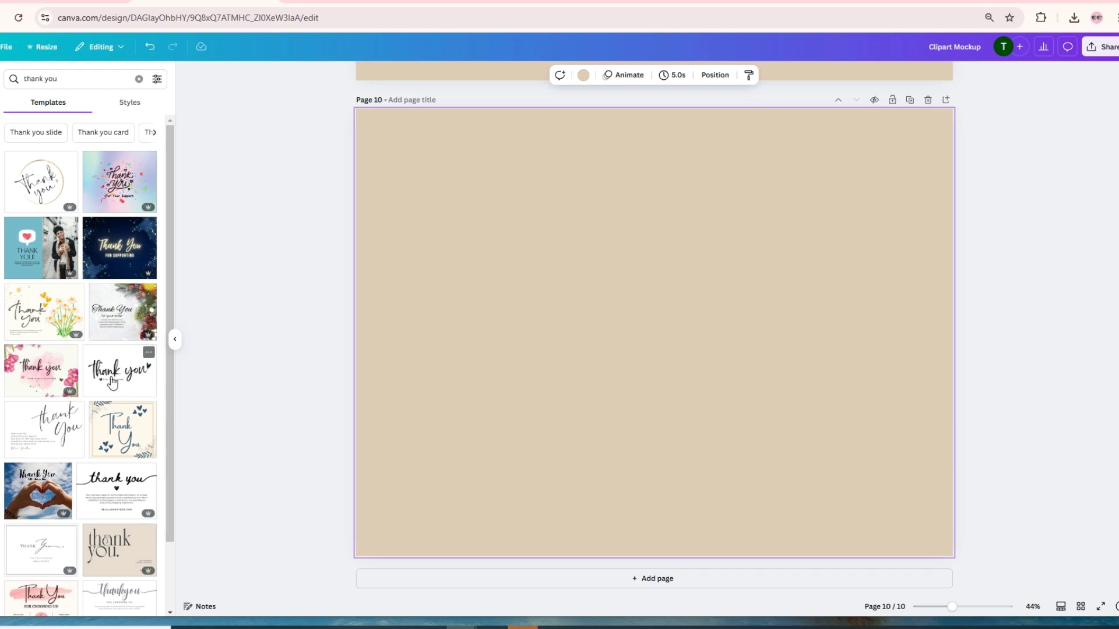
{"action": "left_click_drag", "start_coordinate": [119, 371], "coordinate": [550, 312]}
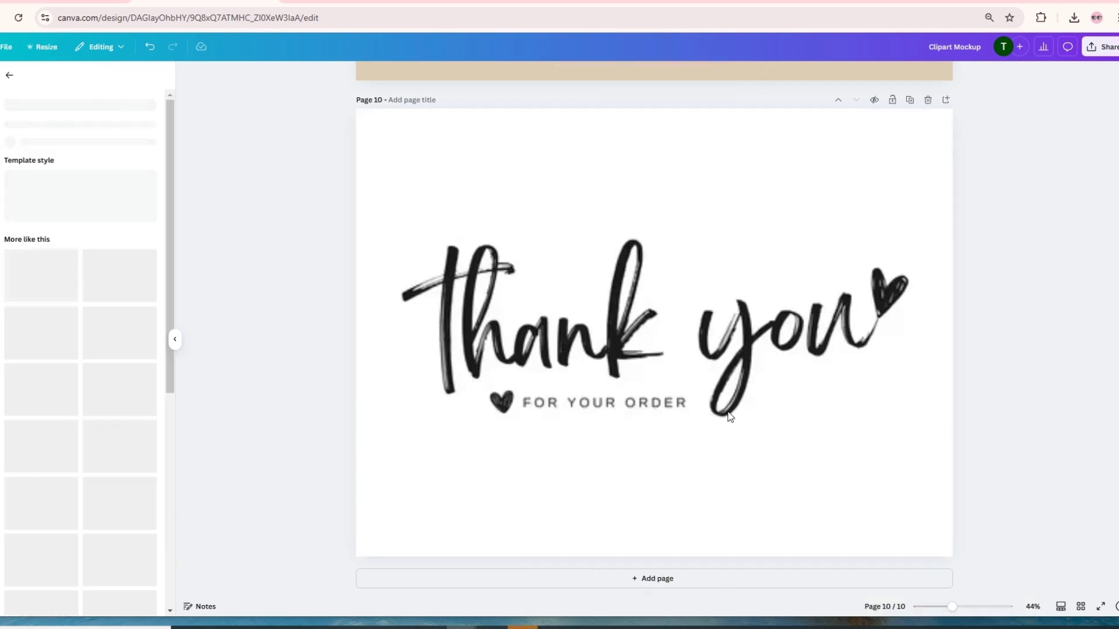
Step: Delete the 'FOR YOUR ORDER' line from page 10's thank-you template
{"action": "double_click", "coordinate": [597, 409]}
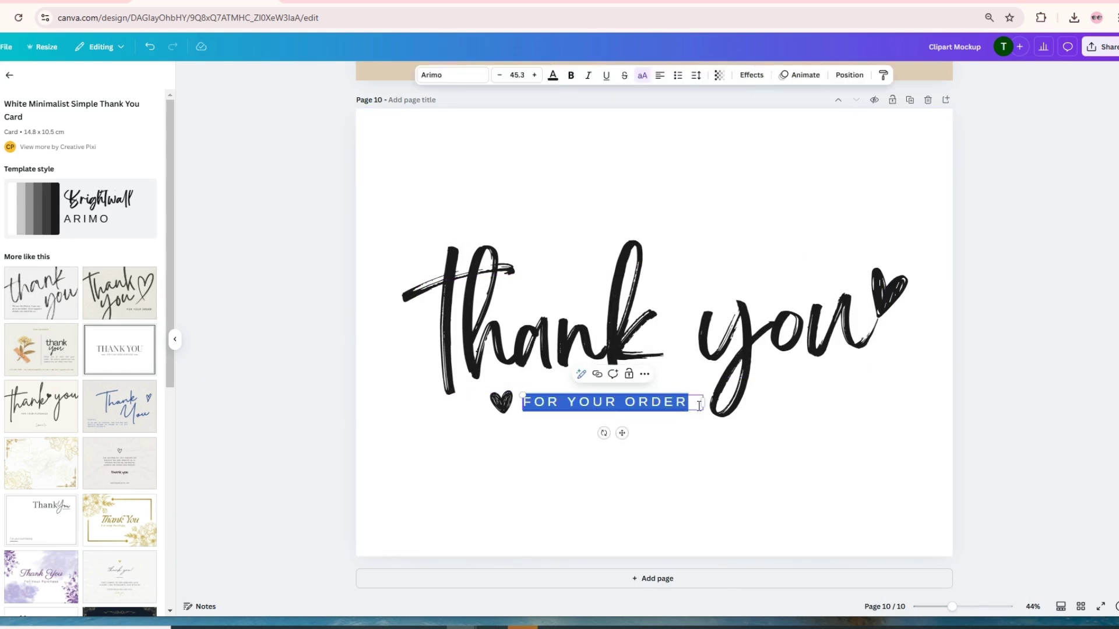
{"action": "key", "text": "BackSpace"}
{"action": "left_click", "coordinate": [473, 507]}
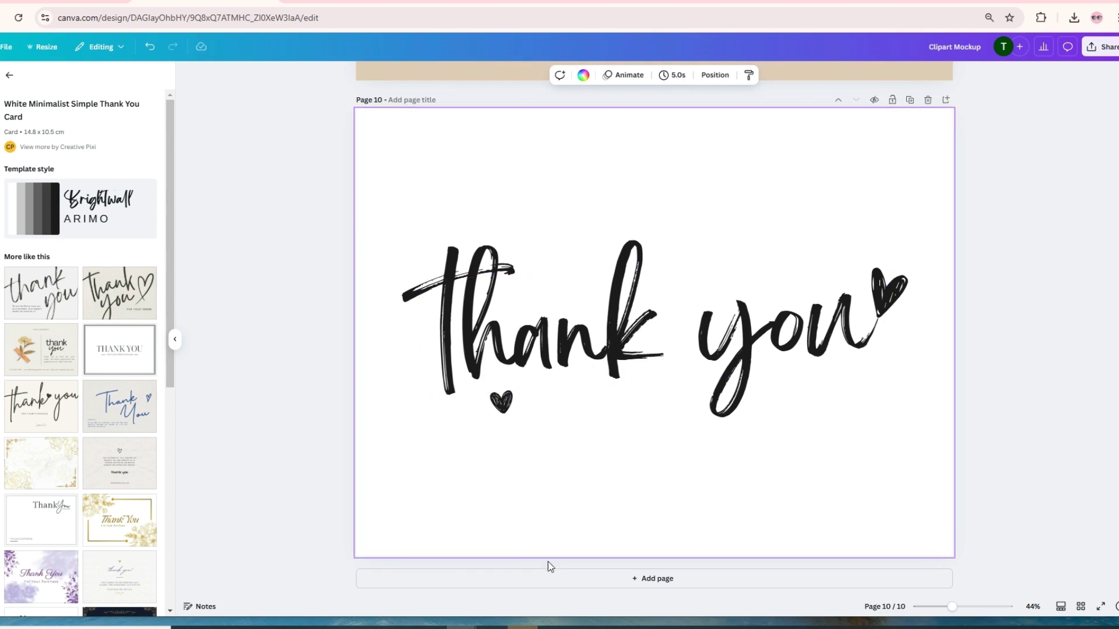
{"action": "scroll", "coordinate": [793, 348], "scroll_direction": "up", "scroll_amount": 10}
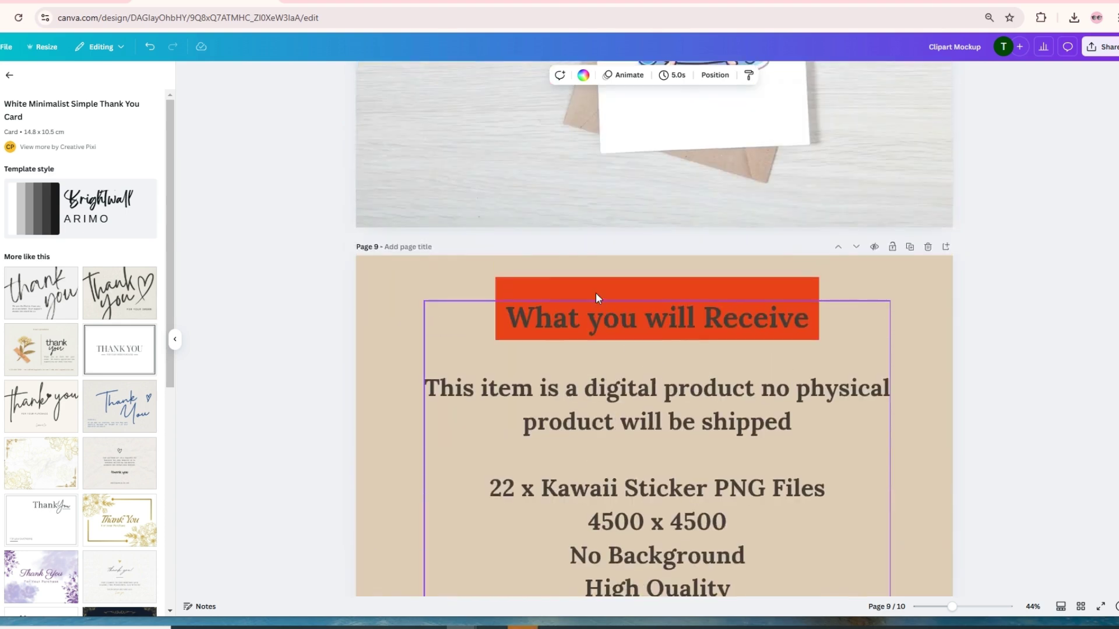
Step: Recolour the orange title boxes to light beige on all pages
{"action": "left_click", "coordinate": [560, 291]}
{"action": "double_click", "coordinate": [561, 291]}
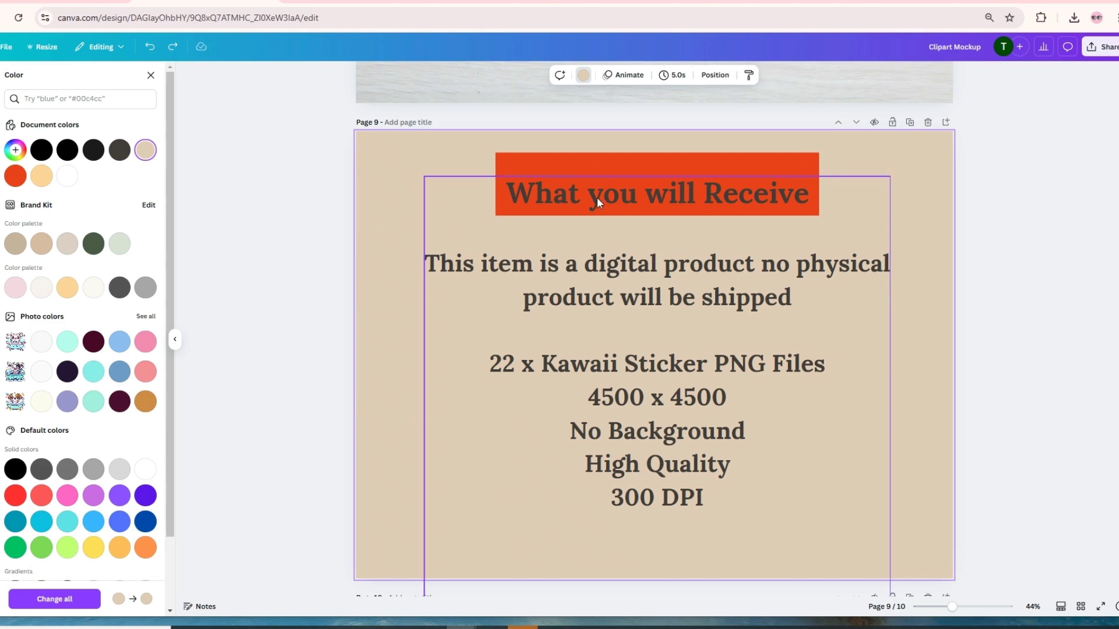
{"action": "left_click", "coordinate": [554, 164]}
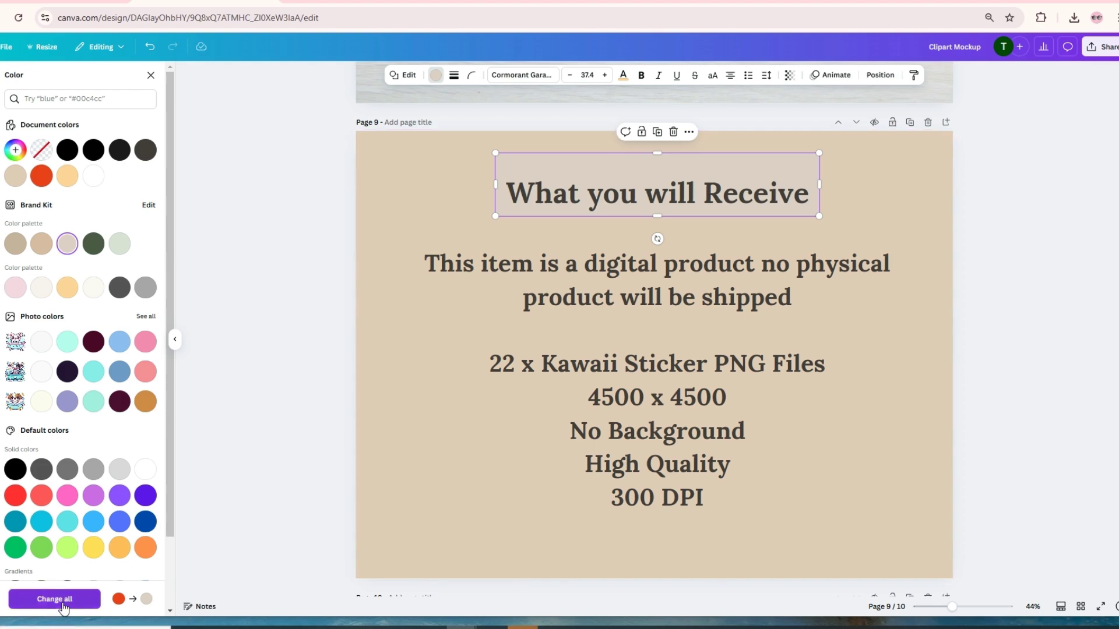
{"action": "left_click", "coordinate": [54, 599]}
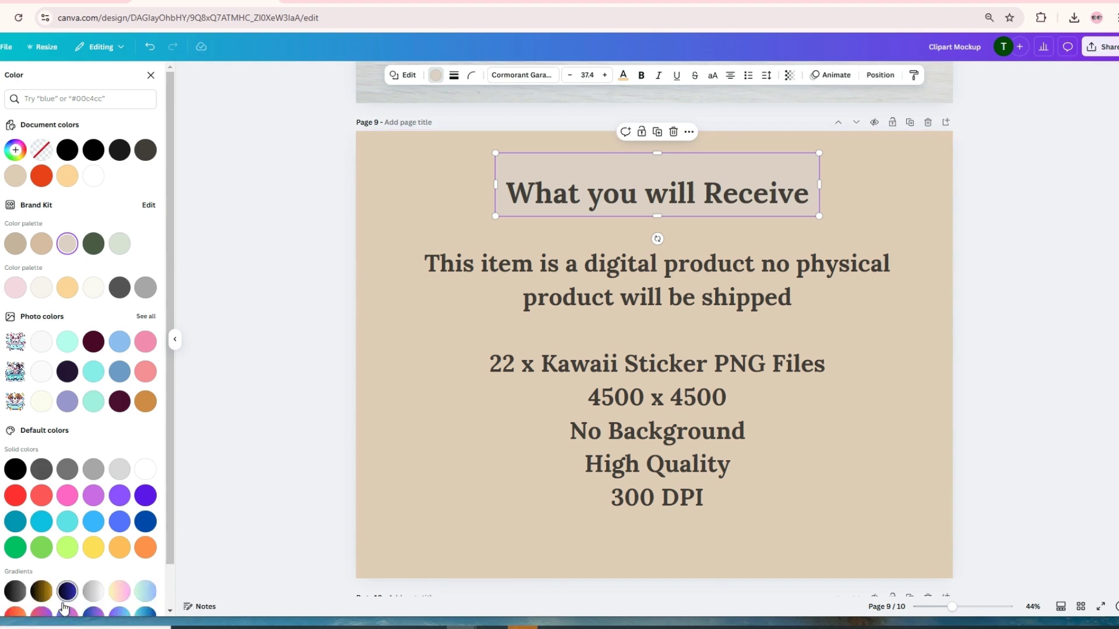
Step: Lighten the beige page background to #EFE0D0 across all pages
{"action": "left_click", "coordinate": [408, 496]}
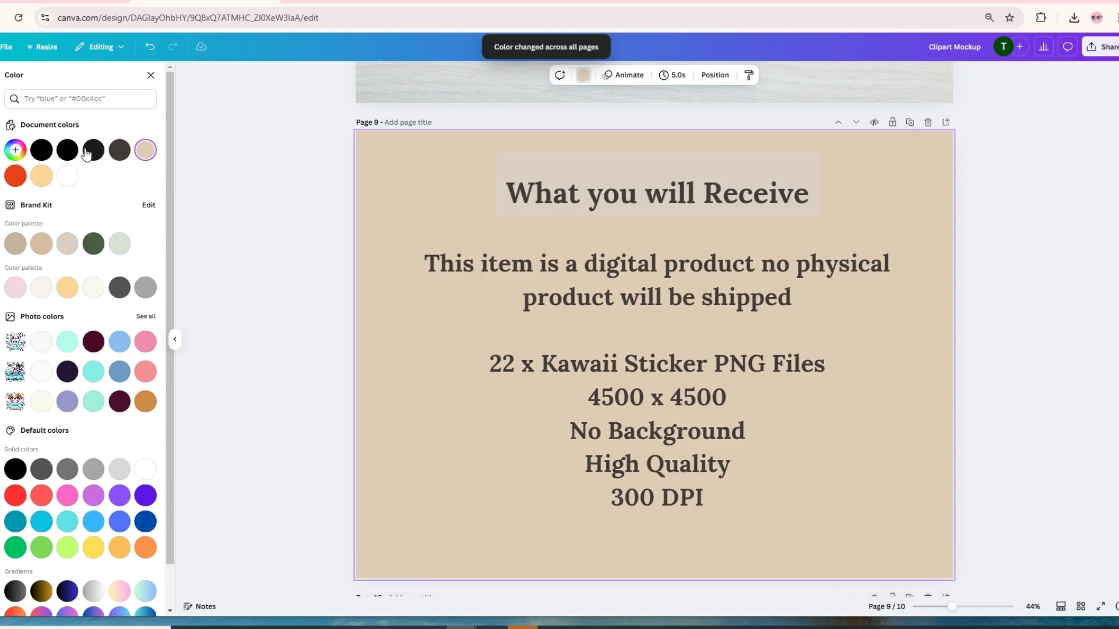
{"action": "left_click", "coordinate": [15, 149]}
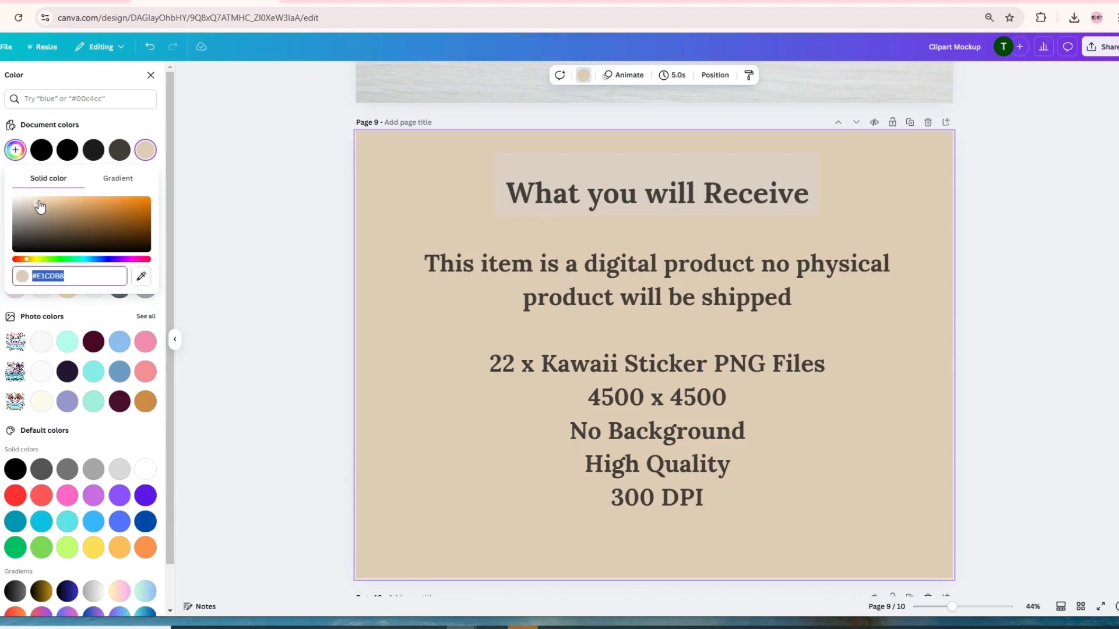
{"action": "left_click_drag", "start_coordinate": [39, 203], "coordinate": [32, 203]}
{"action": "left_click", "coordinate": [55, 599]}
{"action": "scroll", "coordinate": [287, 425], "scroll_direction": "up", "scroll_amount": 10}
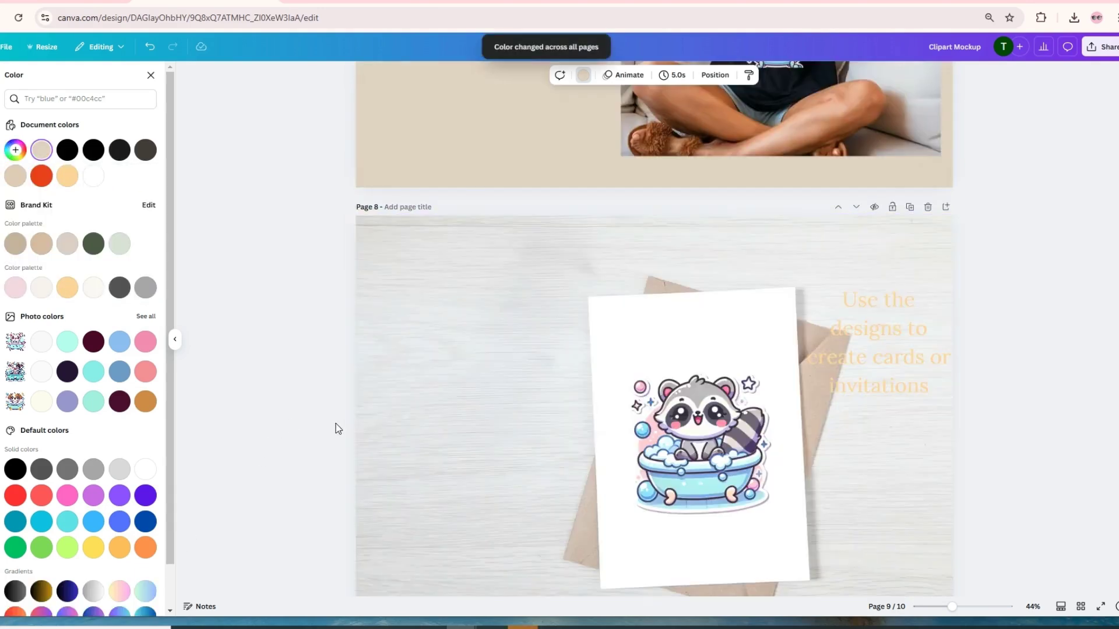
{"action": "scroll", "coordinate": [315, 419], "scroll_direction": "up", "scroll_amount": 6}
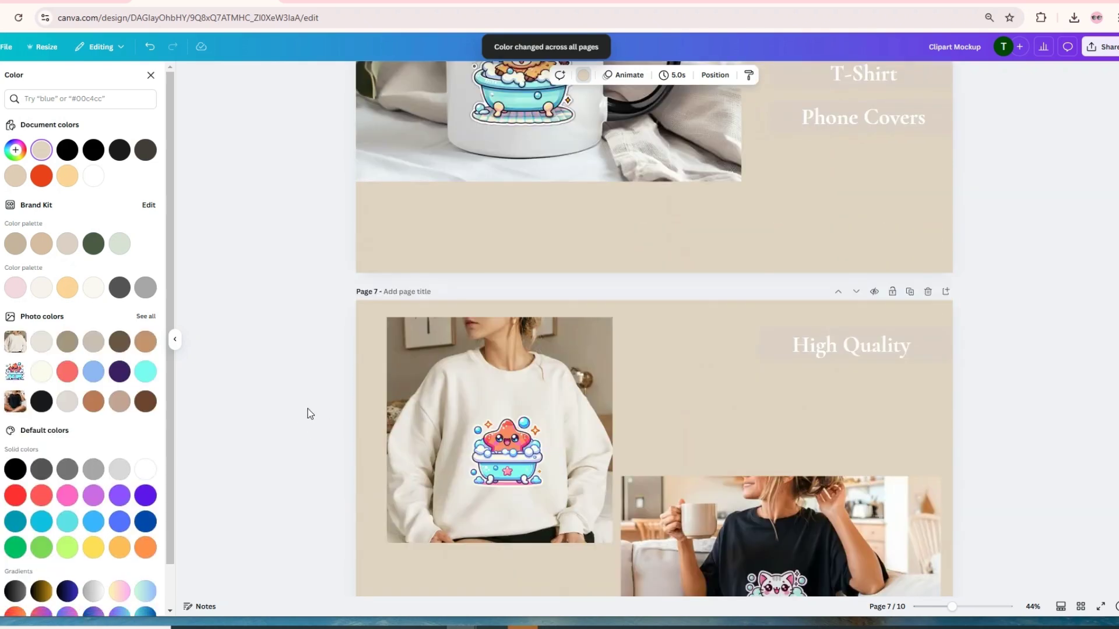
{"action": "left_click", "coordinate": [779, 345]}
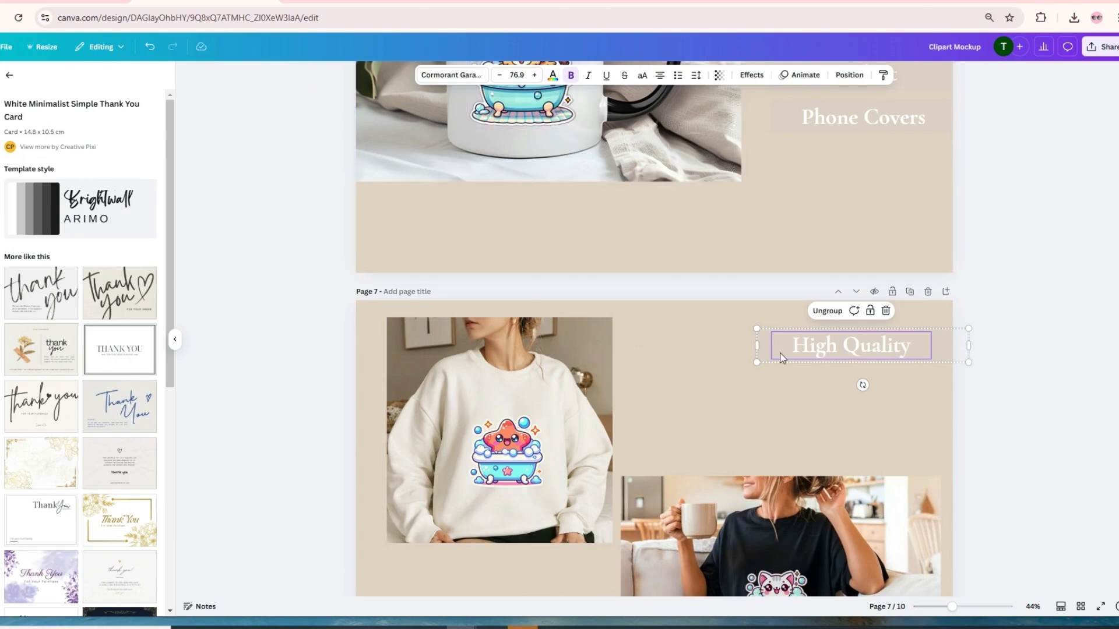
Step: Fill the Phone Covers and matching label boxes light orange on all pages
{"action": "left_click", "coordinate": [779, 132]}
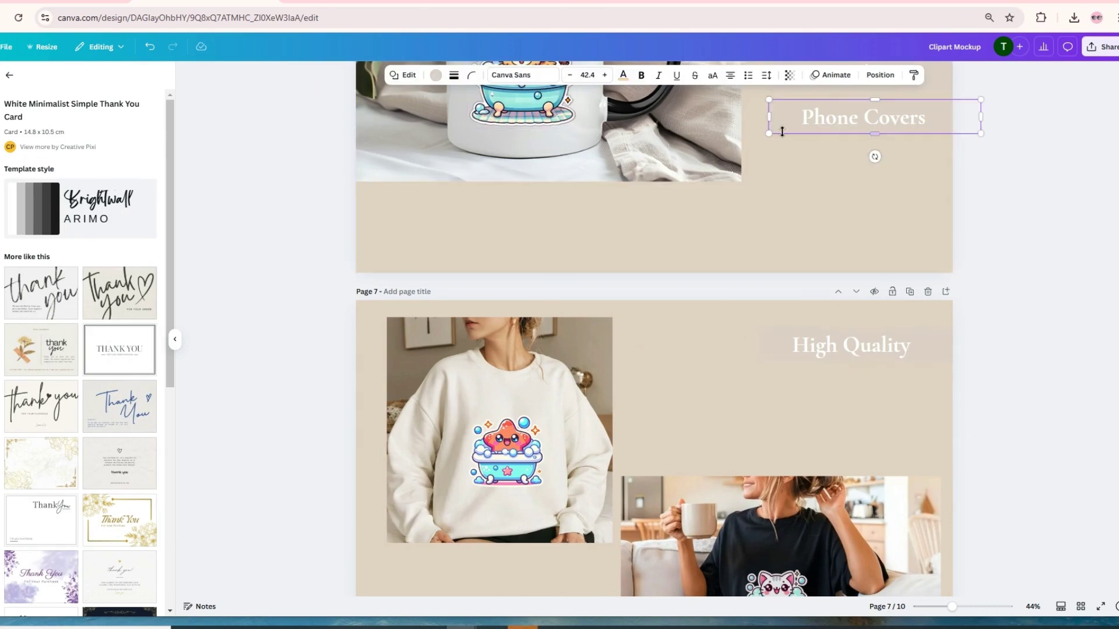
{"action": "left_click", "coordinate": [435, 76]}
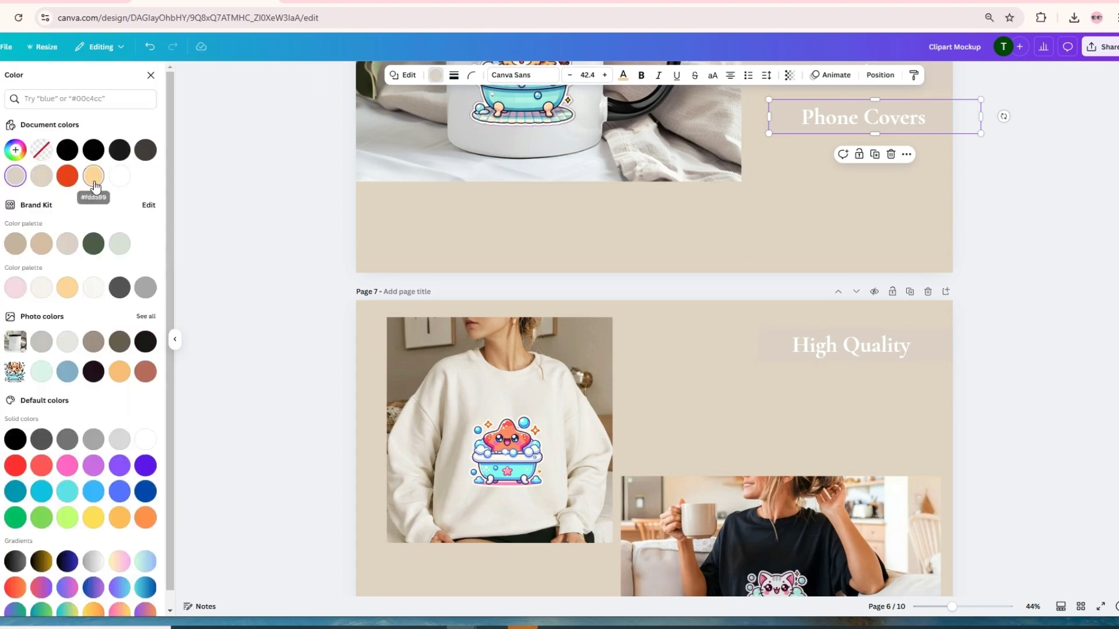
{"action": "left_click", "coordinate": [94, 175]}
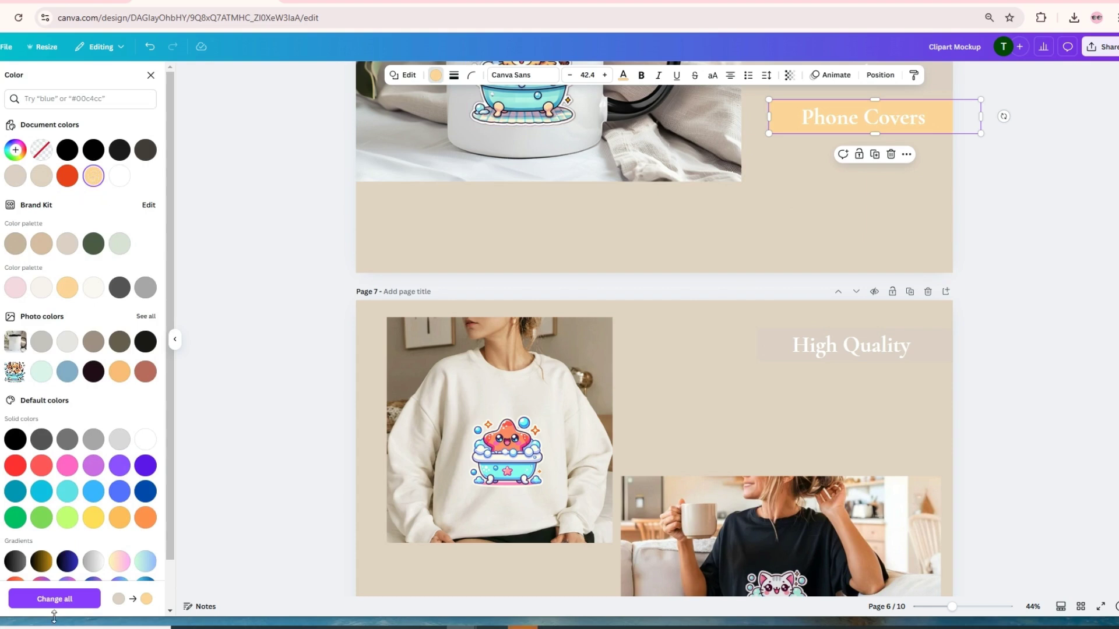
{"action": "left_click", "coordinate": [54, 599]}
{"action": "scroll", "coordinate": [265, 391], "scroll_direction": "up", "scroll_amount": 5}
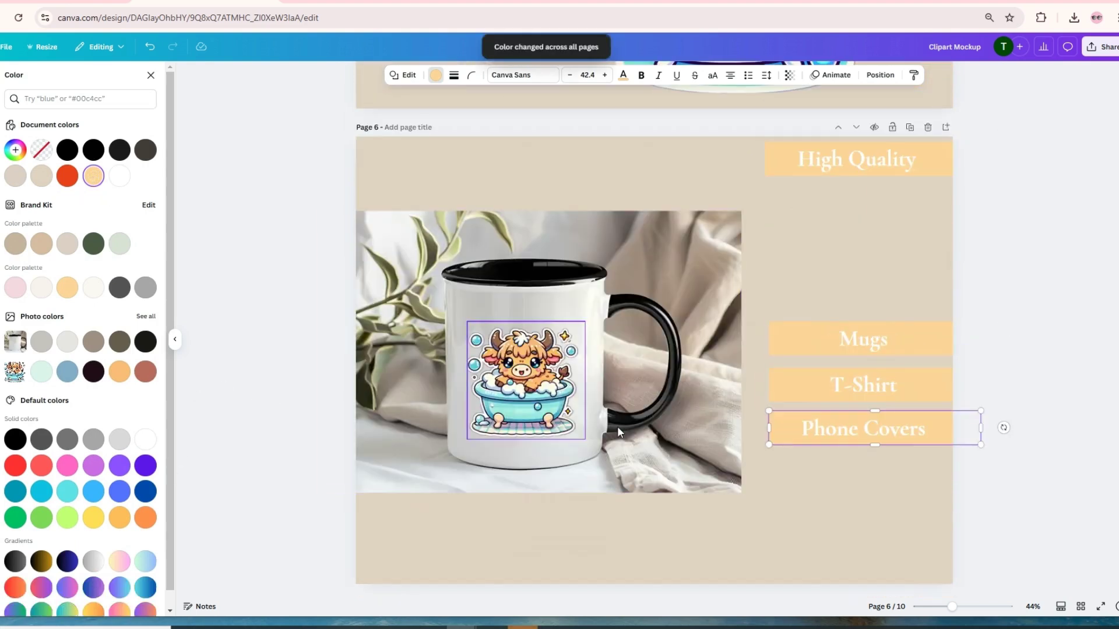
Step: Move page 6's High Quality label down toward the Mugs box
{"action": "left_click", "coordinate": [821, 276]}
{"action": "scroll", "coordinate": [795, 296], "scroll_direction": "up", "scroll_amount": 5}
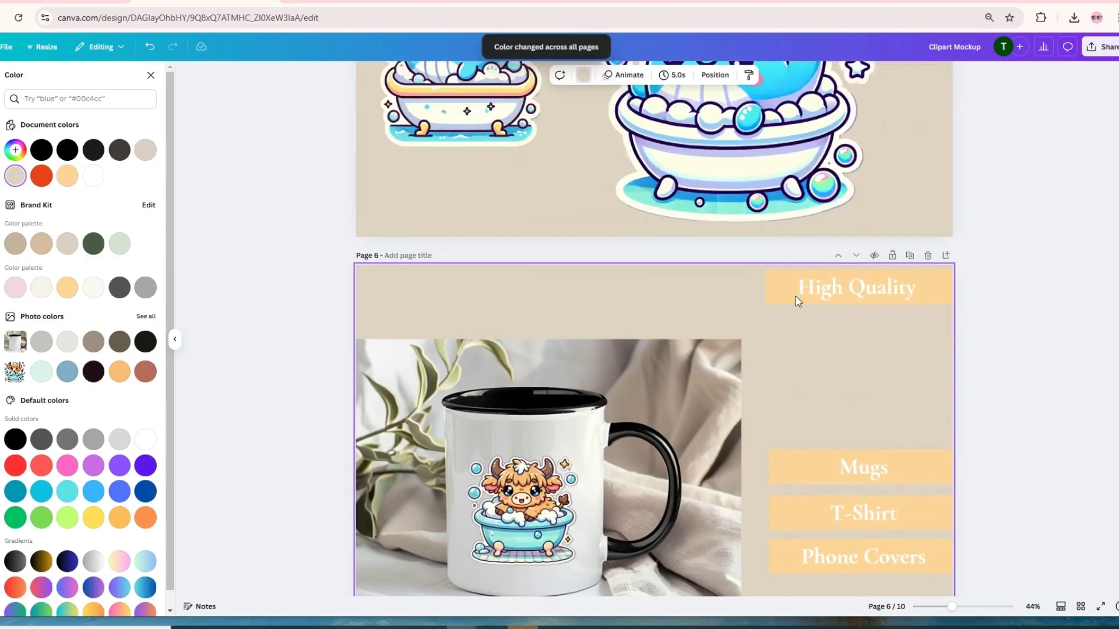
{"action": "left_click_drag", "start_coordinate": [777, 412], "coordinate": [780, 489]}
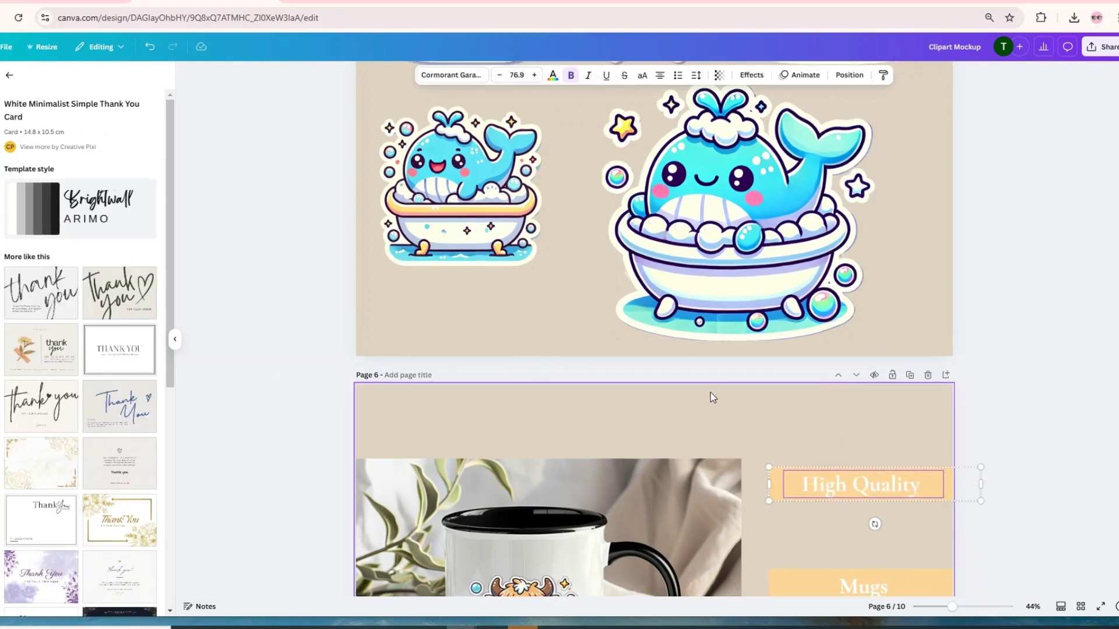
{"action": "scroll", "coordinate": [710, 393], "scroll_direction": "down", "scroll_amount": 5}
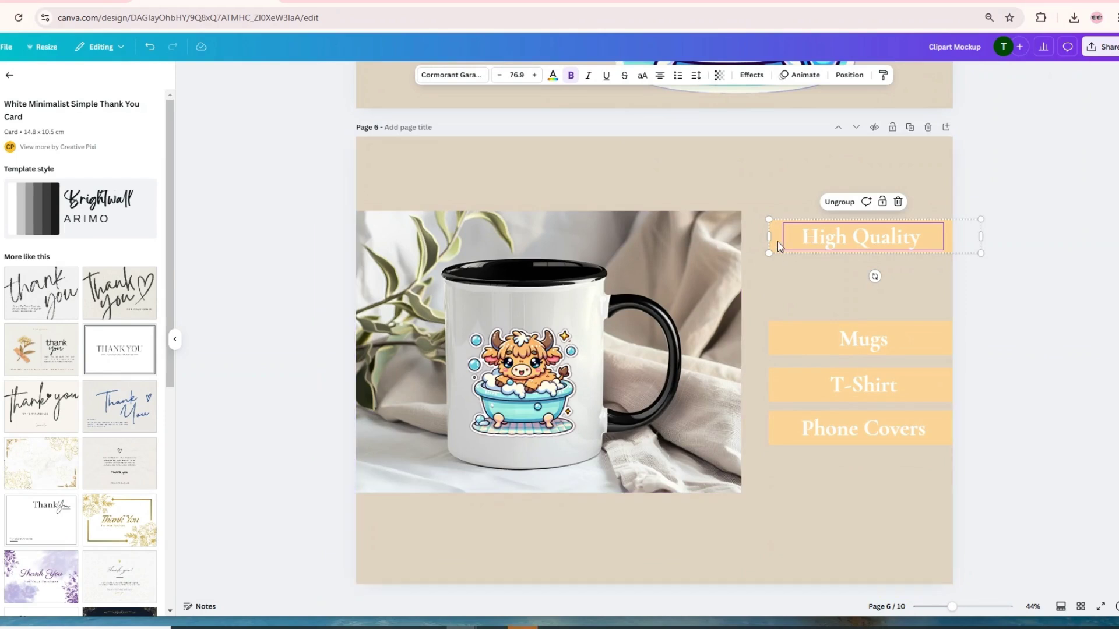
{"action": "left_click_drag", "start_coordinate": [777, 241], "coordinate": [776, 287]}
{"action": "left_click", "coordinate": [565, 571]}
{"action": "scroll", "coordinate": [592, 385], "scroll_direction": "up", "scroll_amount": 2}
Step: Shrink page 4's dolphin, middle raccoon and left raccoon stickers slightly and realign them
{"action": "scroll", "coordinate": [592, 385], "scroll_direction": "up", "scroll_amount": 7}
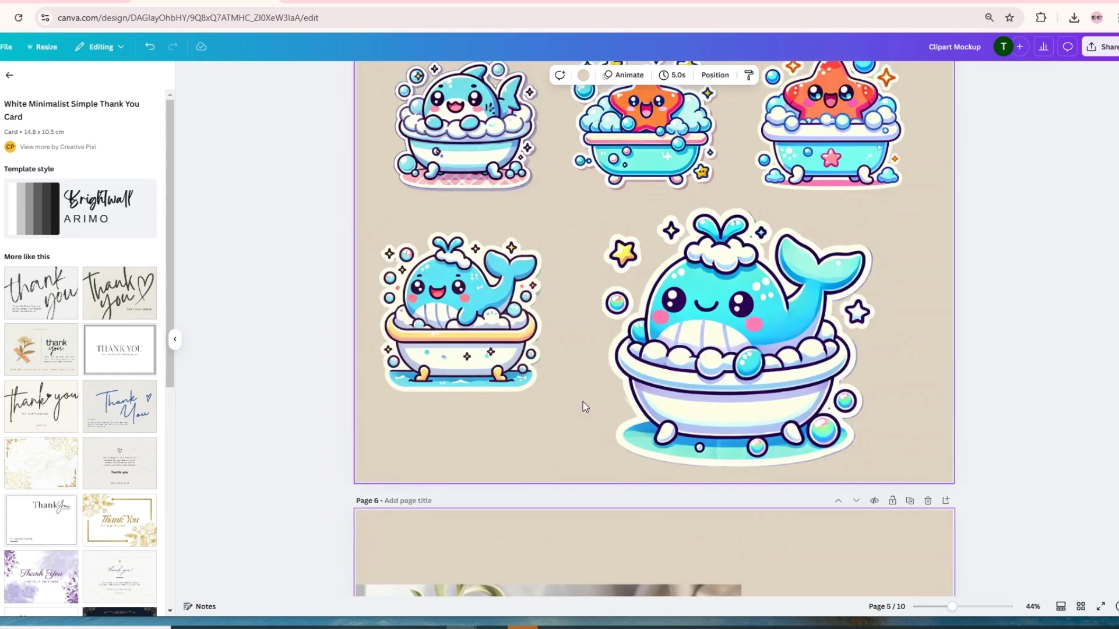
{"action": "scroll", "coordinate": [572, 415], "scroll_direction": "up", "scroll_amount": 5}
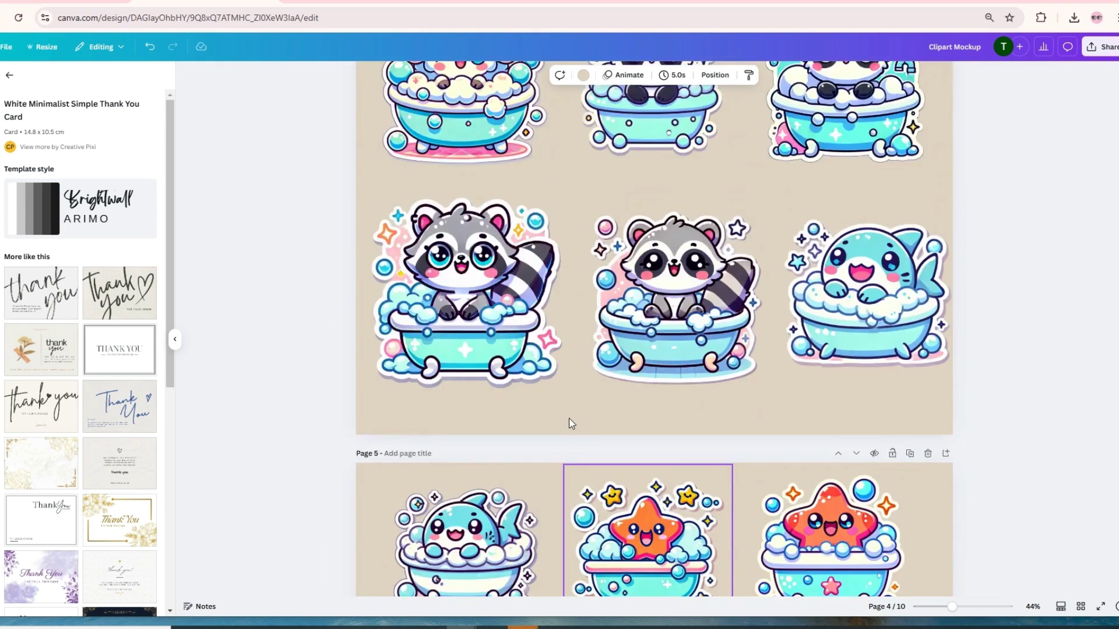
{"action": "left_click", "coordinate": [785, 357]}
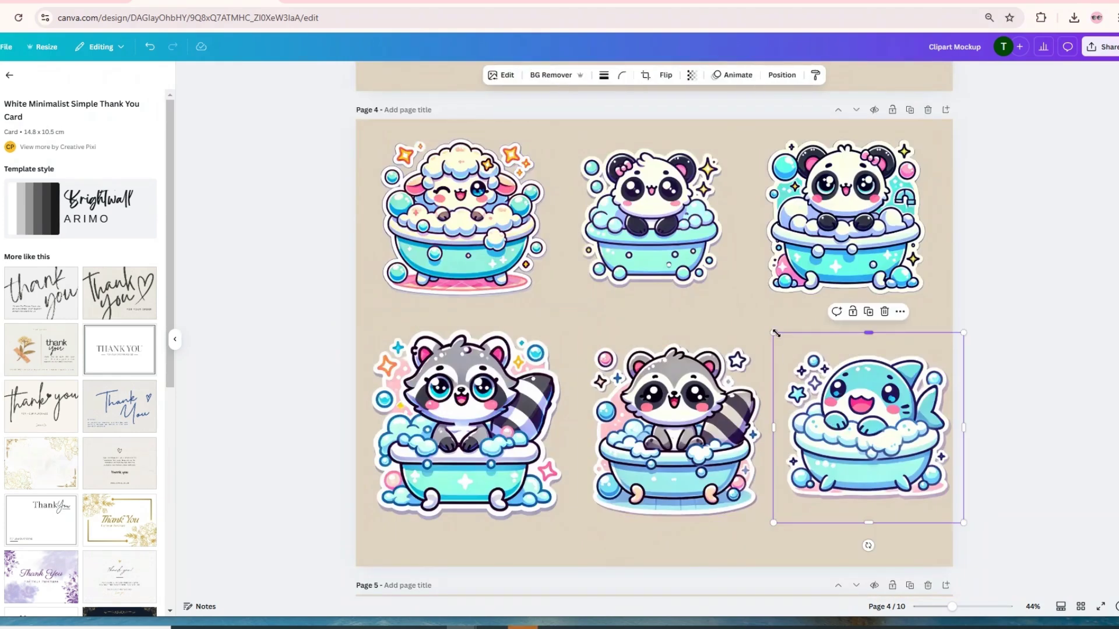
{"action": "left_click_drag", "start_coordinate": [773, 332], "coordinate": [750, 350]}
{"action": "left_click", "coordinate": [715, 414]}
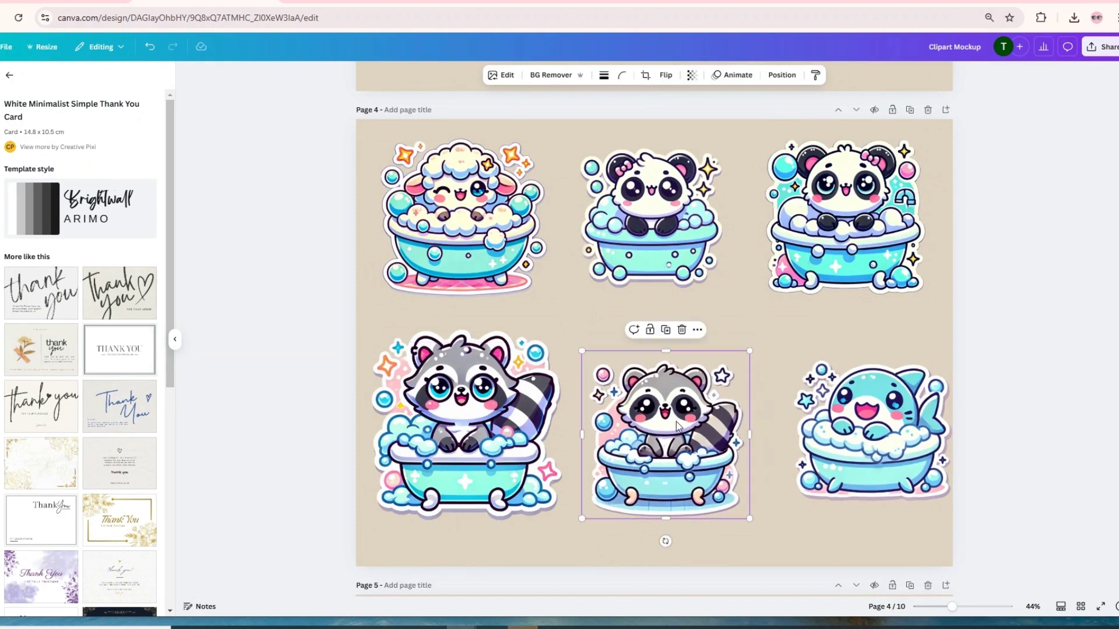
{"action": "left_click_drag", "start_coordinate": [676, 422], "coordinate": [688, 416]}
{"action": "left_click", "coordinate": [583, 324]}
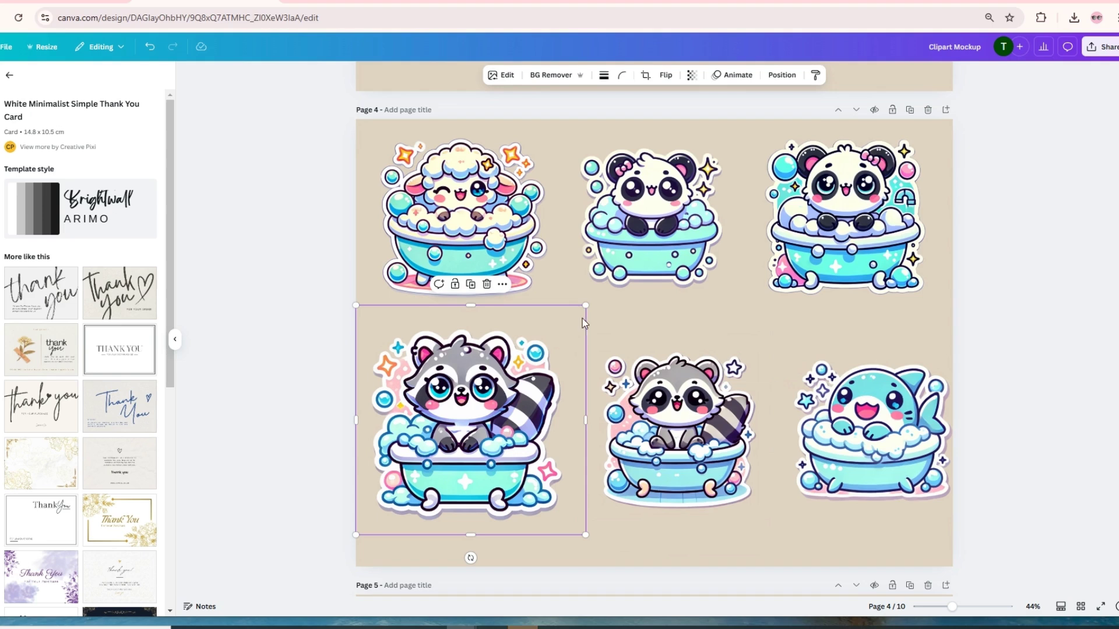
{"action": "left_click_drag", "start_coordinate": [585, 306], "coordinate": [552, 338]}
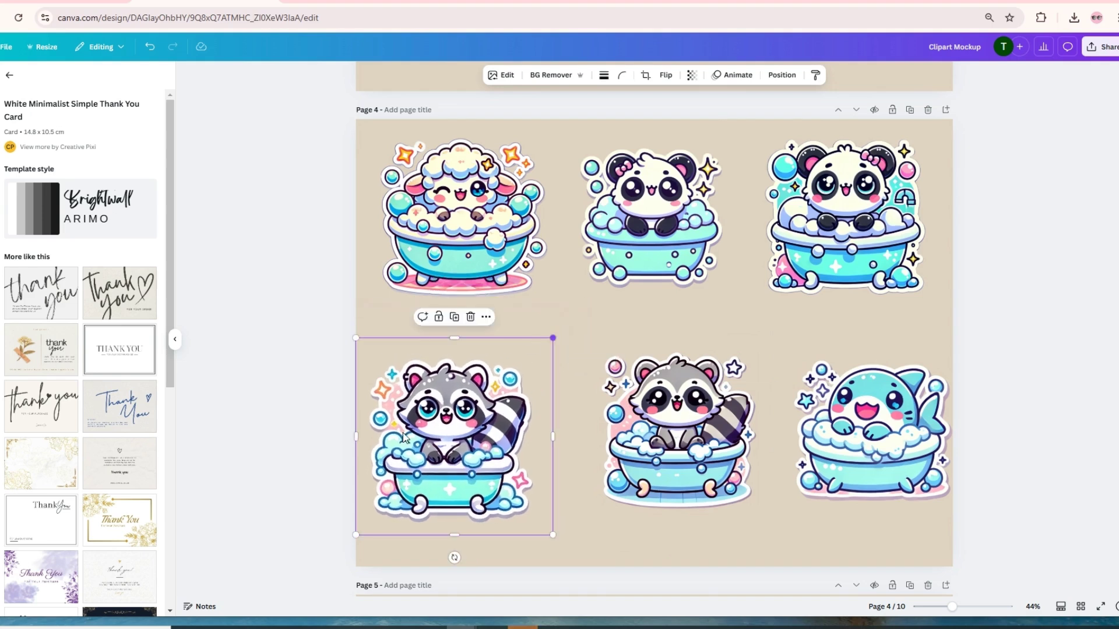
{"action": "left_click_drag", "start_coordinate": [399, 479], "coordinate": [405, 469]}
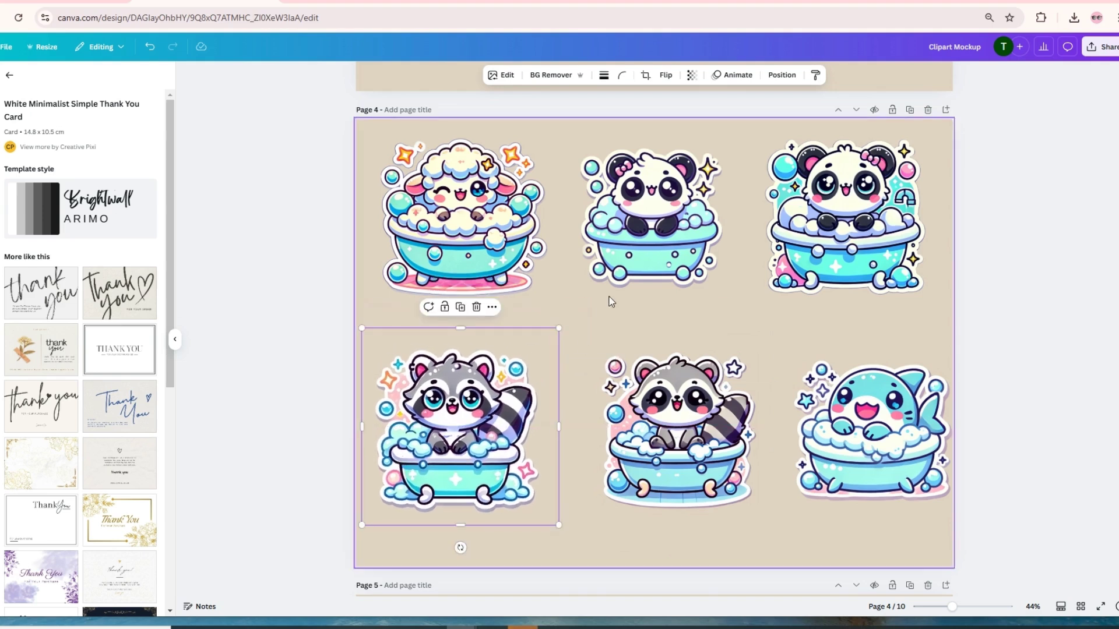
Step: Shrink the right panda and sheep stickers and nudge the others into even rows
{"action": "left_click_drag", "start_coordinate": [625, 258], "coordinate": [640, 262]}
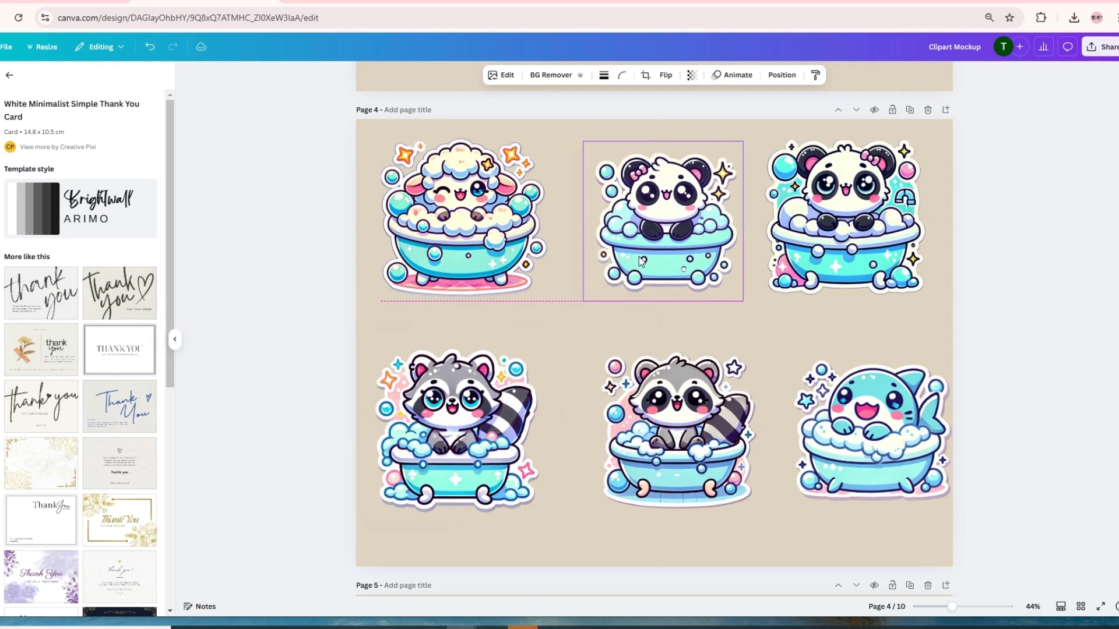
{"action": "left_click_drag", "start_coordinate": [792, 236], "coordinate": [806, 237]}
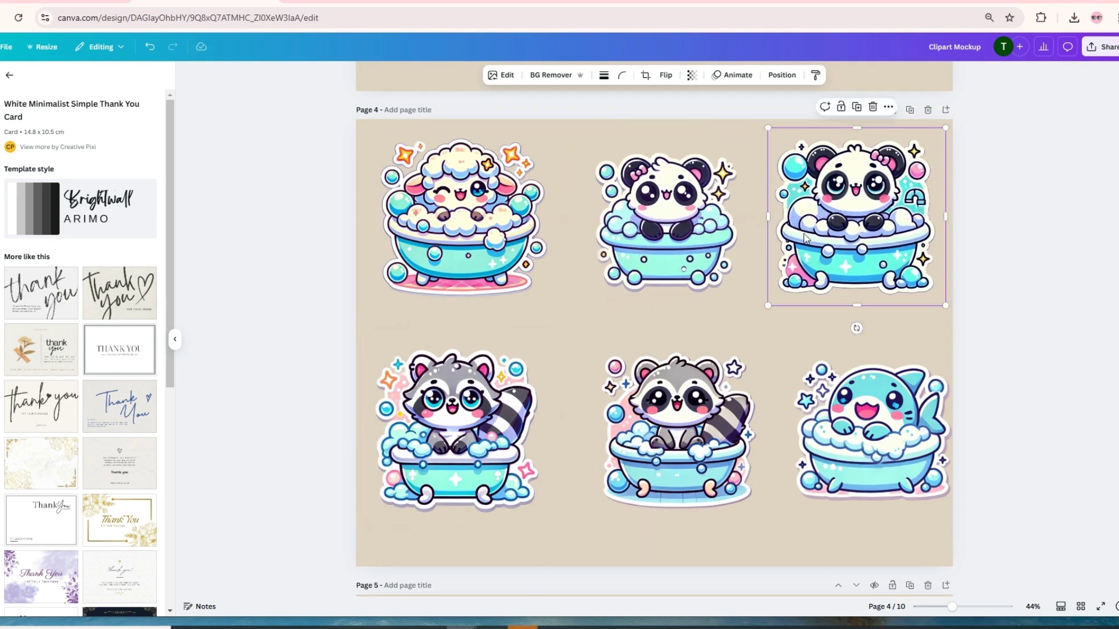
{"action": "left_click_drag", "start_coordinate": [767, 305], "coordinate": [782, 284]}
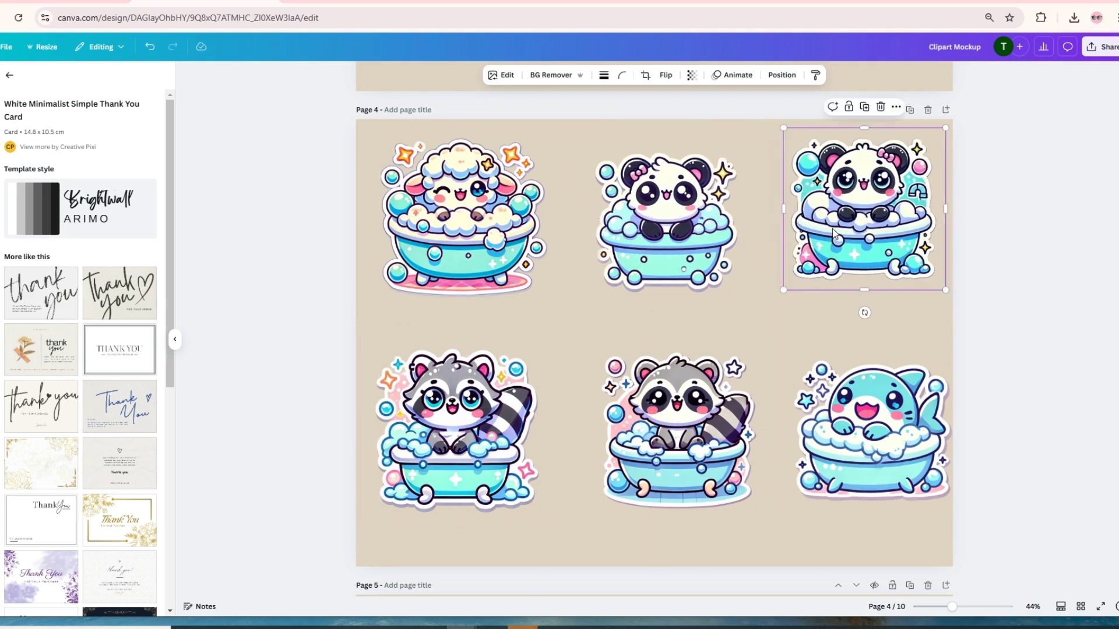
{"action": "left_click_drag", "start_coordinate": [834, 239], "coordinate": [825, 249]}
{"action": "left_click", "coordinate": [545, 254]}
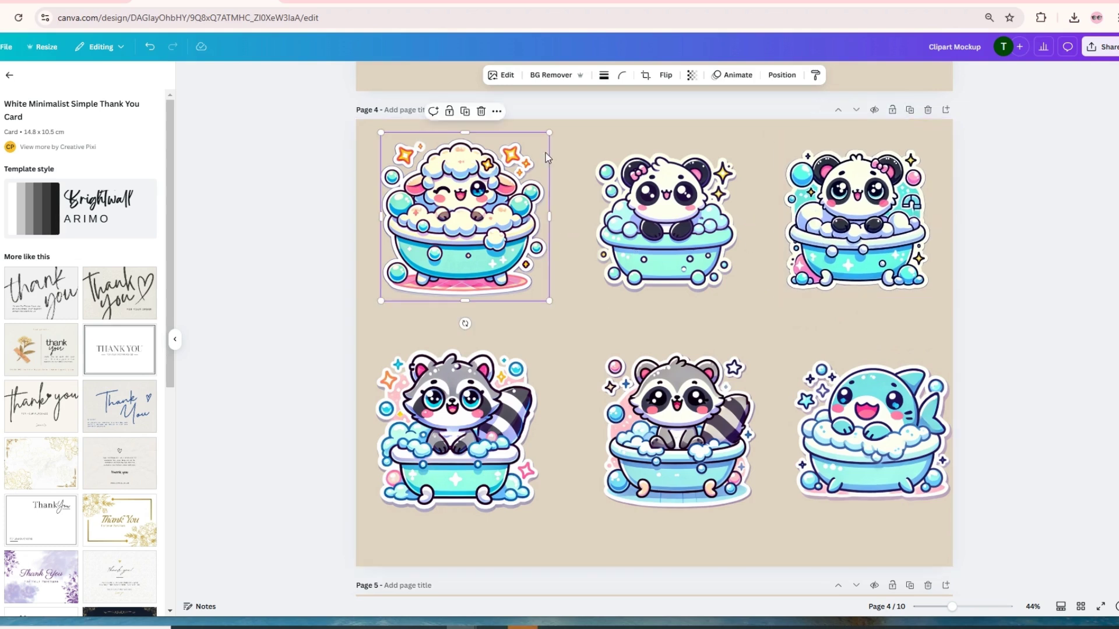
{"action": "left_click_drag", "start_coordinate": [548, 133], "coordinate": [536, 142]}
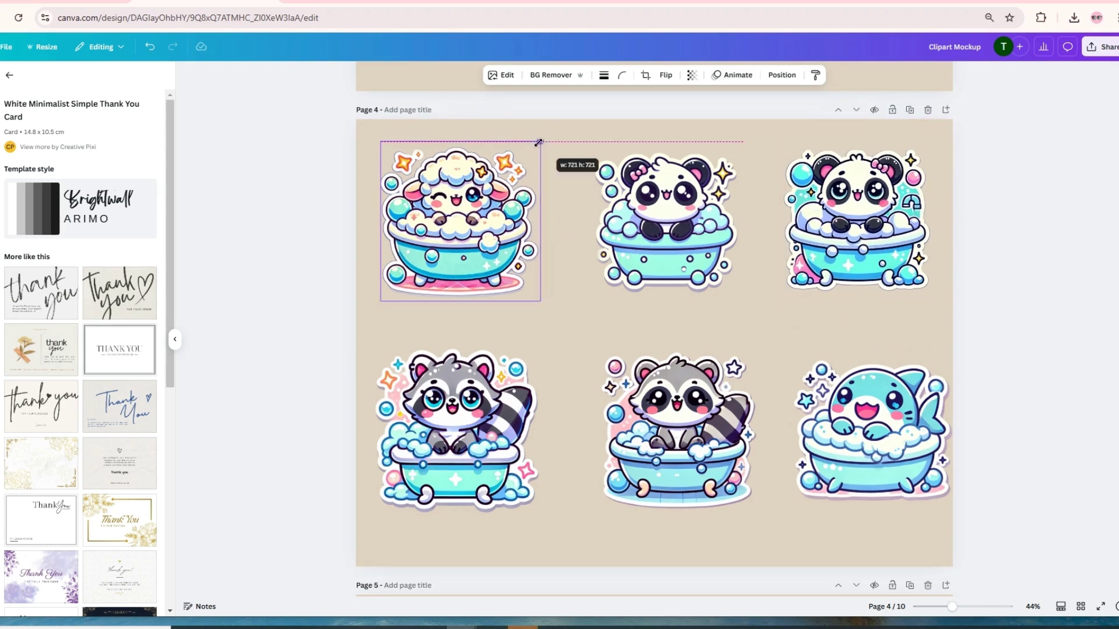
{"action": "left_click", "coordinate": [582, 333]}
{"action": "left_click", "coordinate": [626, 378]}
{"action": "left_click_drag", "start_coordinate": [626, 377], "coordinate": [620, 376]}
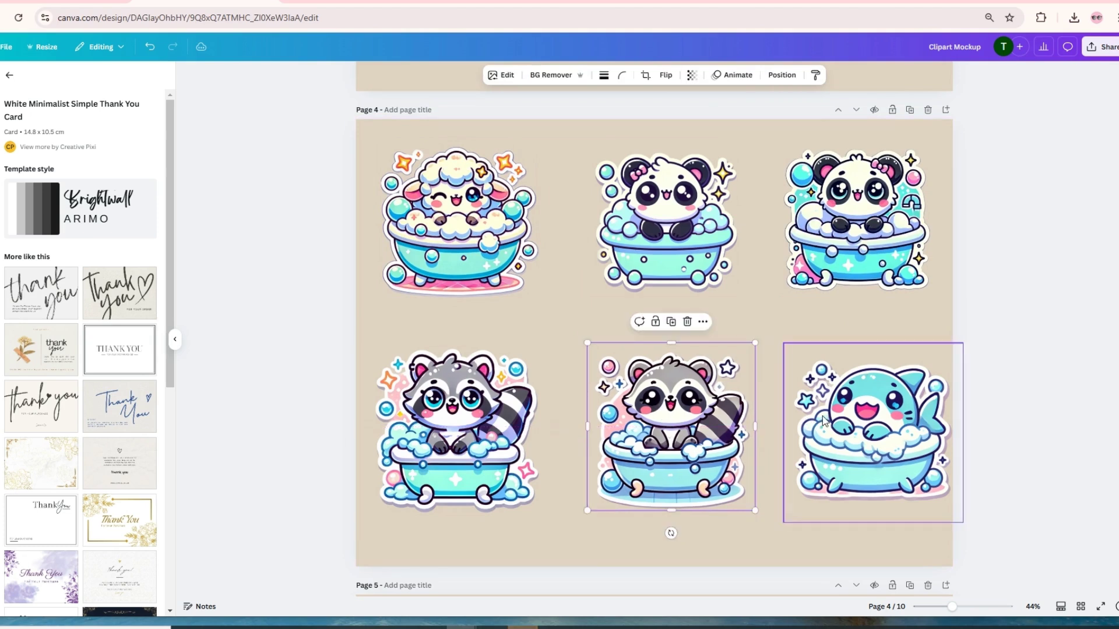
{"action": "left_click_drag", "start_coordinate": [820, 418], "coordinate": [812, 411]}
{"action": "scroll", "coordinate": [591, 336], "scroll_direction": "up", "scroll_amount": 5}
Step: Increase page 1's title text to font size 52
{"action": "scroll", "coordinate": [591, 336], "scroll_direction": "up", "scroll_amount": 10}
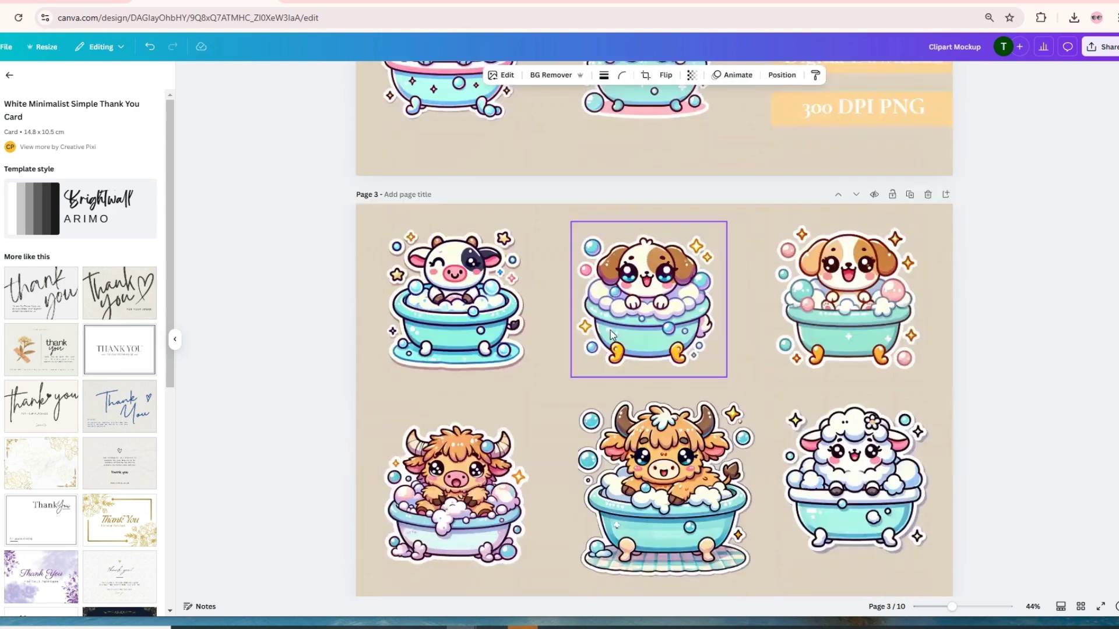
{"action": "scroll", "coordinate": [627, 329], "scroll_direction": "up", "scroll_amount": 6}
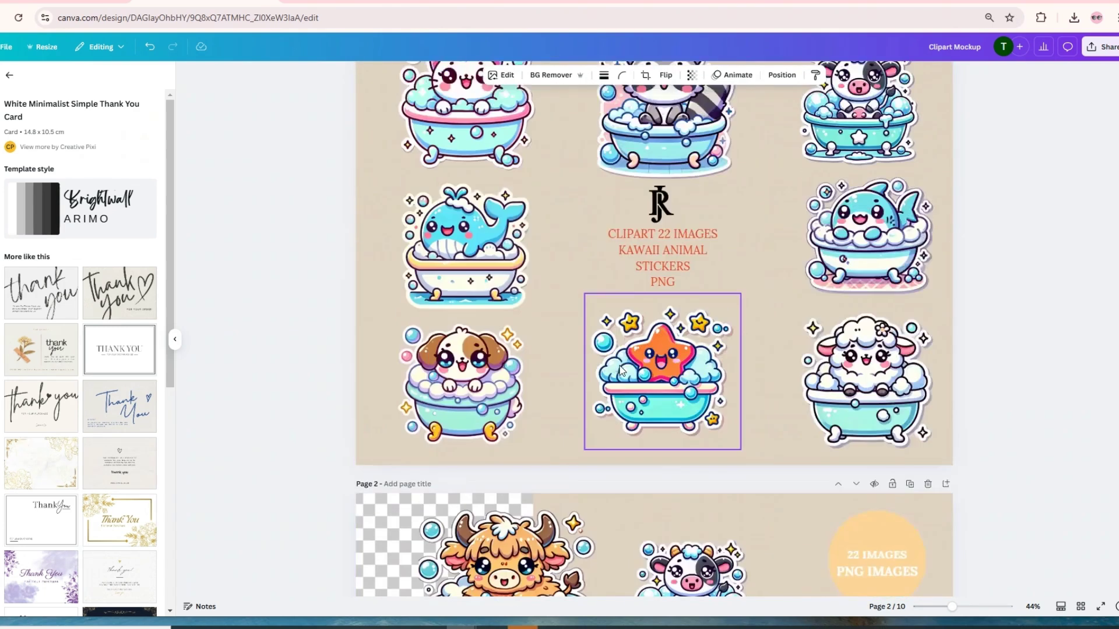
{"action": "left_click", "coordinate": [684, 342]}
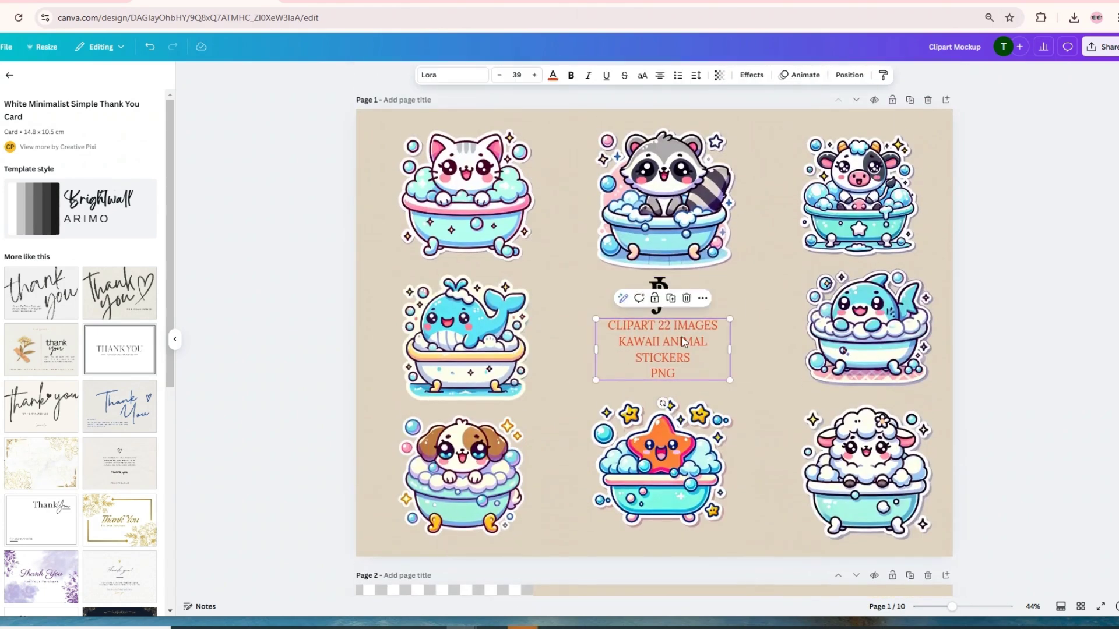
{"action": "left_click", "coordinate": [533, 75]}
{"action": "left_click", "coordinate": [533, 75]}
{"action": "left_click", "coordinate": [533, 75]}
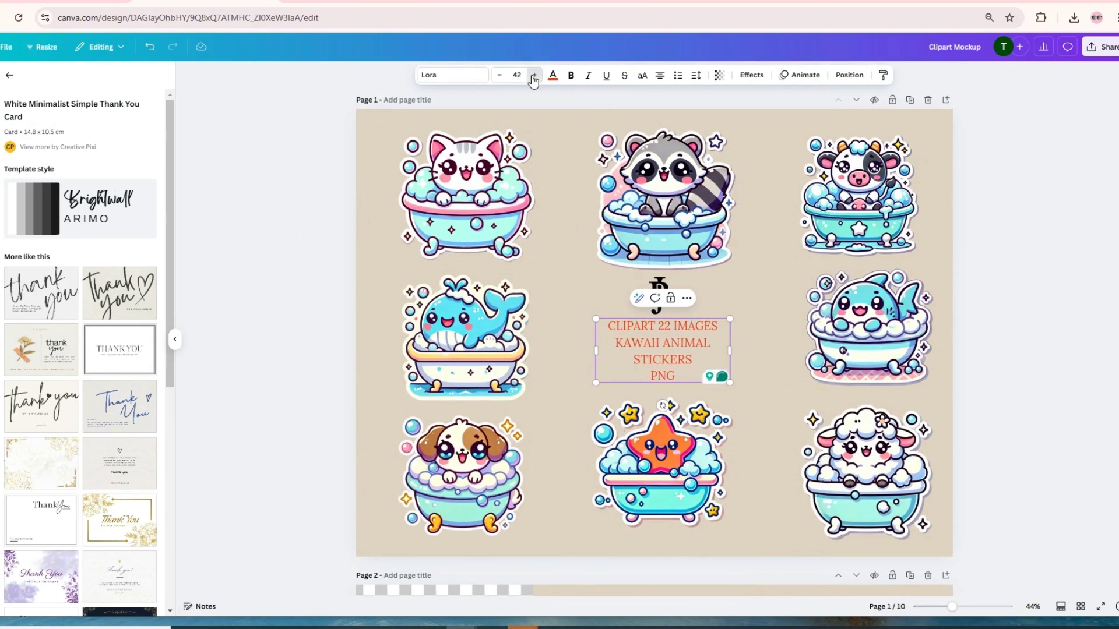
{"action": "left_click", "coordinate": [533, 75]}
{"action": "left_click", "coordinate": [533, 76]}
{"action": "left_click", "coordinate": [533, 75]}
{"action": "left_click", "coordinate": [533, 75]}
{"action": "left_click", "coordinate": [533, 75]}
{"action": "left_click", "coordinate": [533, 75]}
{"action": "left_click", "coordinate": [533, 75]}
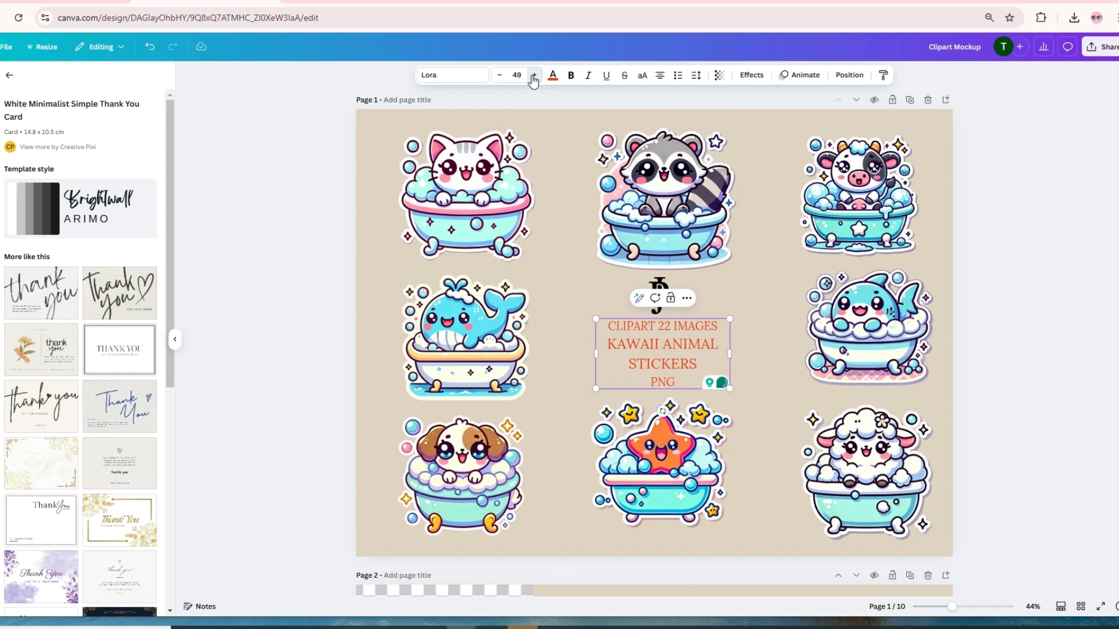
{"action": "left_click", "coordinate": [534, 75]}
{"action": "left_click", "coordinate": [533, 75]}
{"action": "left_click", "coordinate": [533, 75]}
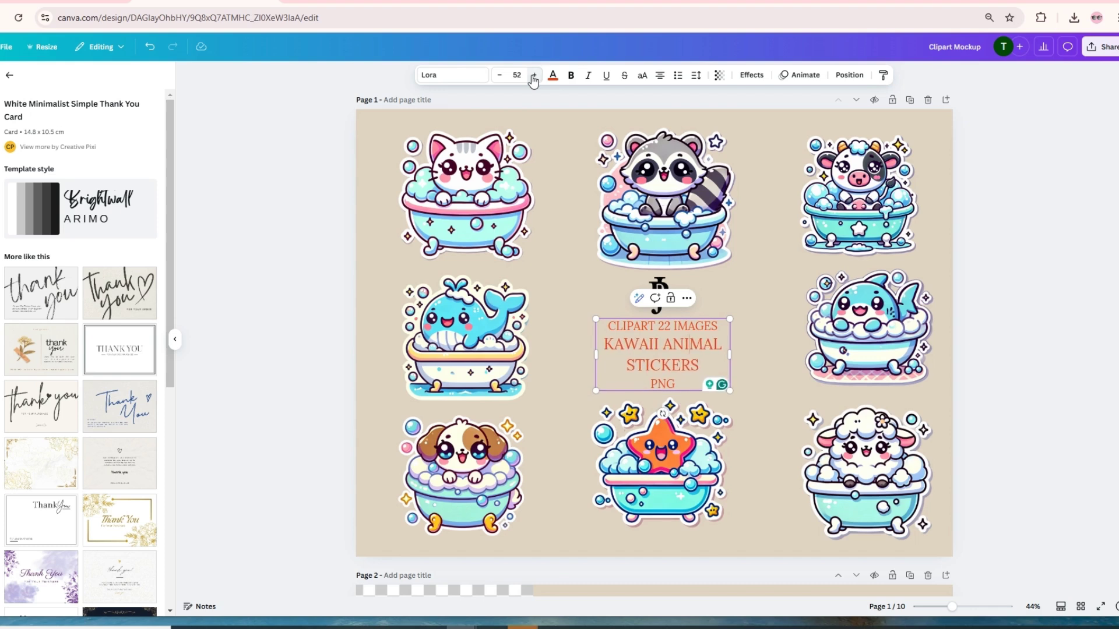
{"action": "left_click", "coordinate": [573, 133]}
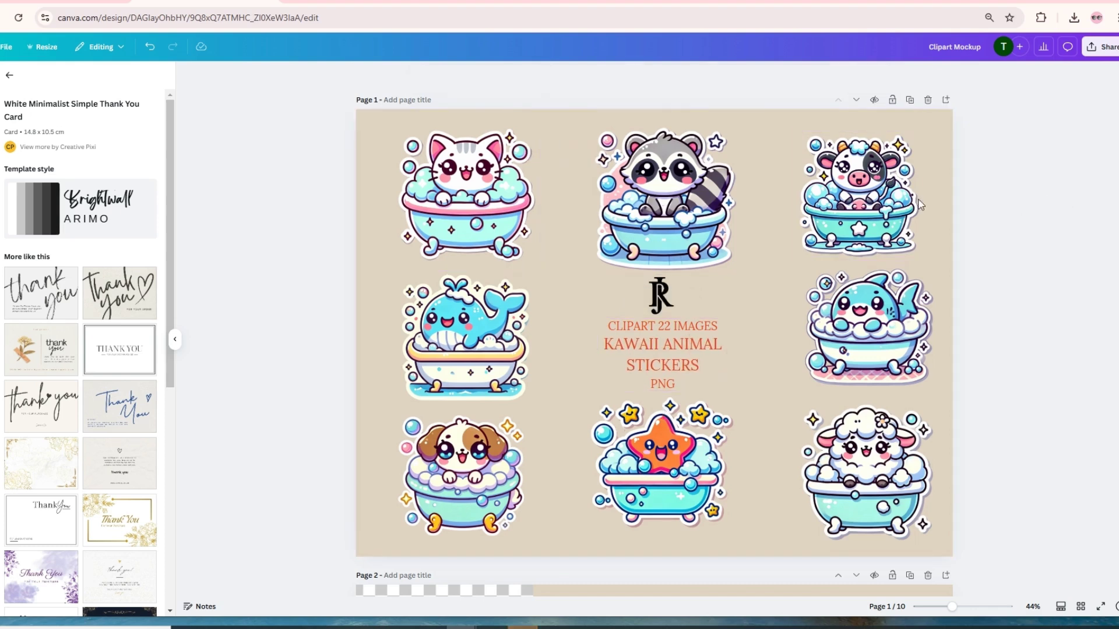
Step: Shrink the top-centre raccoon sticker slightly and move it up
{"action": "left_click", "coordinate": [857, 197]}
{"action": "left_click", "coordinate": [682, 198]}
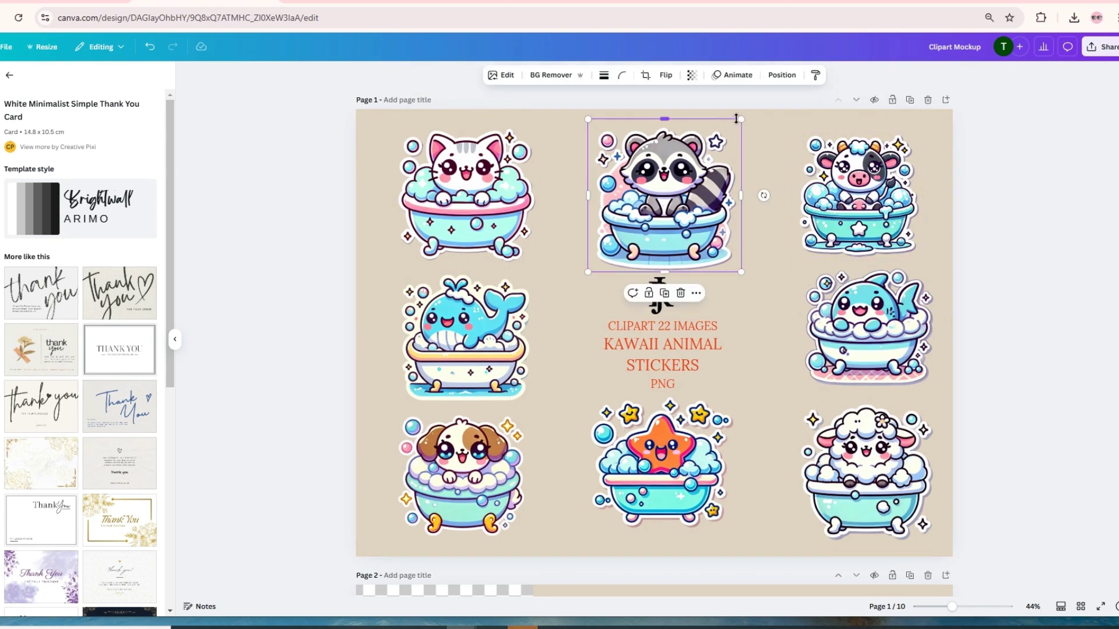
{"action": "left_click_drag", "start_coordinate": [742, 118], "coordinate": [723, 137]}
{"action": "left_click_drag", "start_coordinate": [667, 196], "coordinate": [668, 183]}
{"action": "left_click_drag", "start_coordinate": [844, 181], "coordinate": [843, 181]}
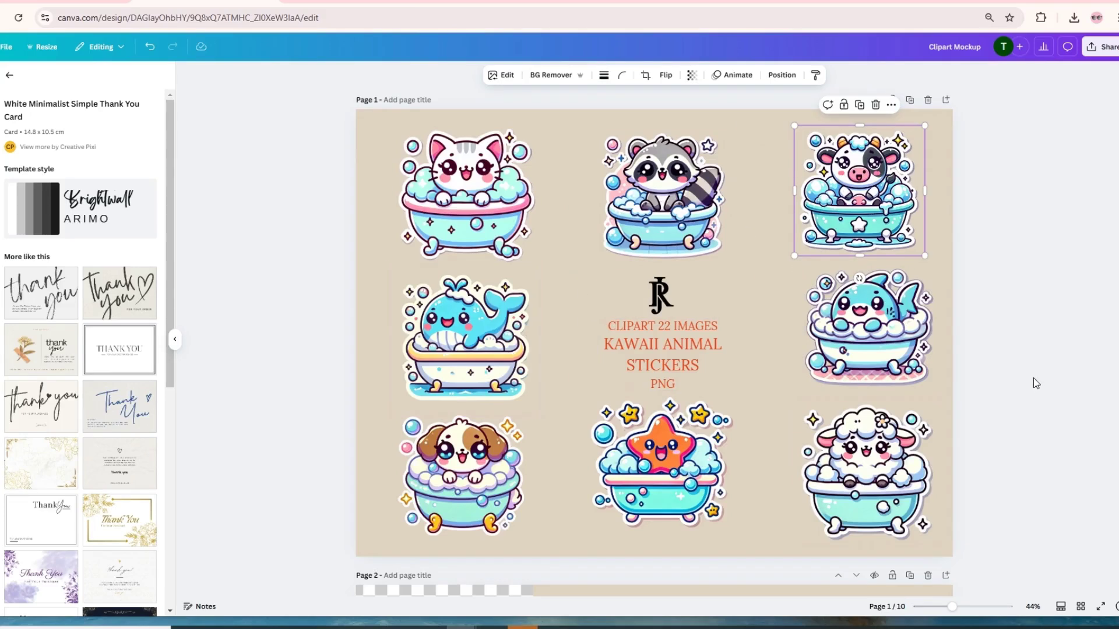
{"action": "left_click", "coordinate": [1067, 193]}
Step: Download all 10 pages as JPG at size 3.125 (8,438 × 6,328 px) with quality 100
{"action": "left_click", "coordinate": [1089, 55]}
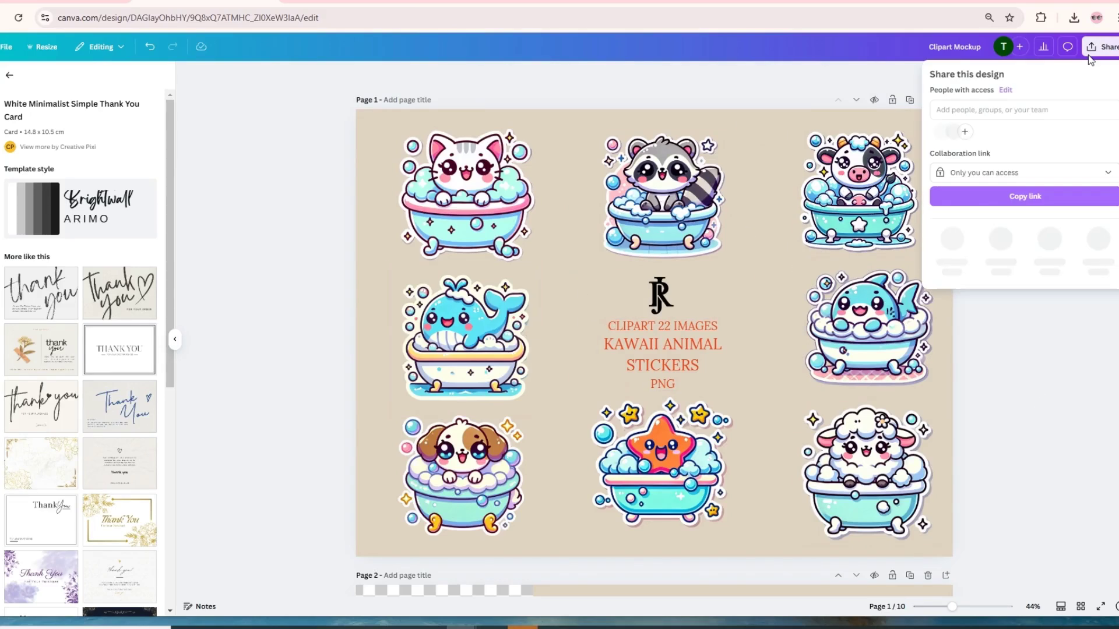
{"action": "left_click", "coordinate": [952, 240]}
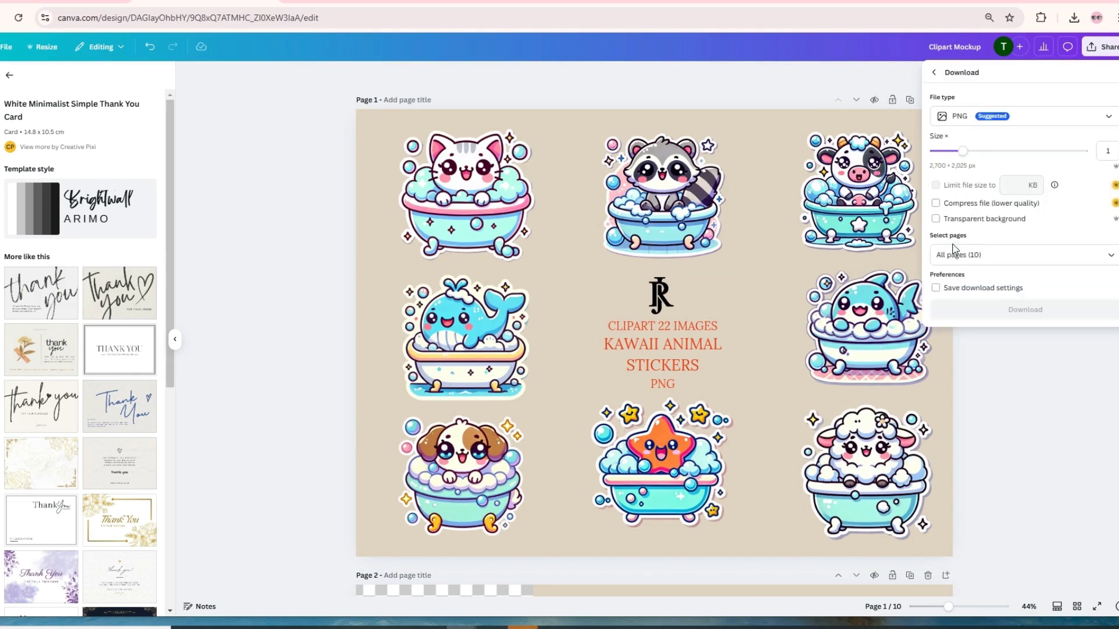
{"action": "left_click", "coordinate": [991, 117]}
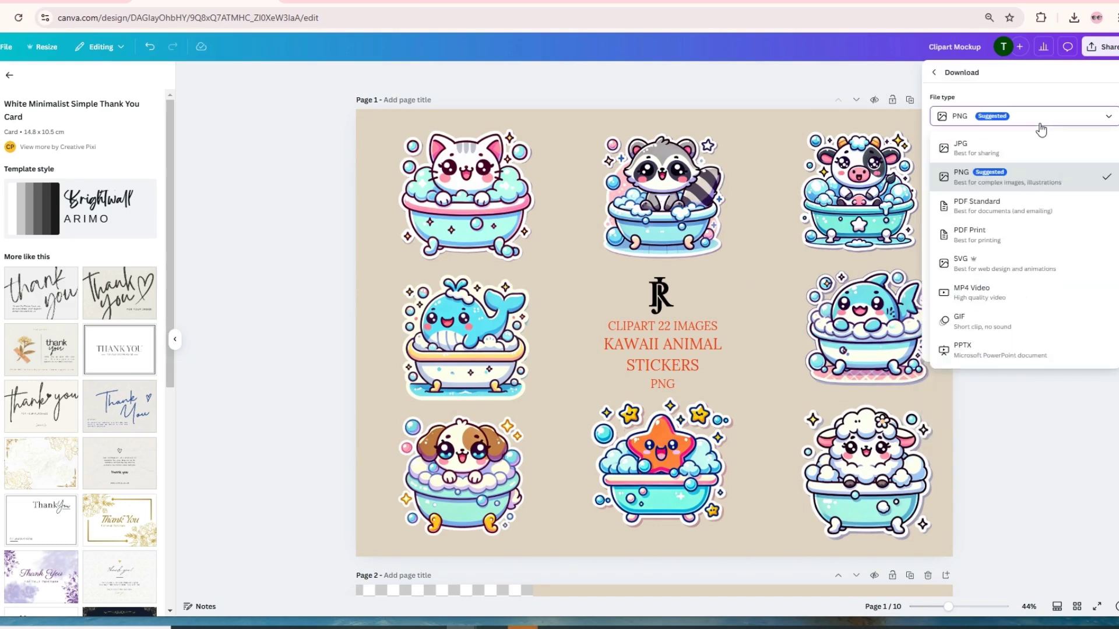
{"action": "left_click", "coordinate": [967, 150]}
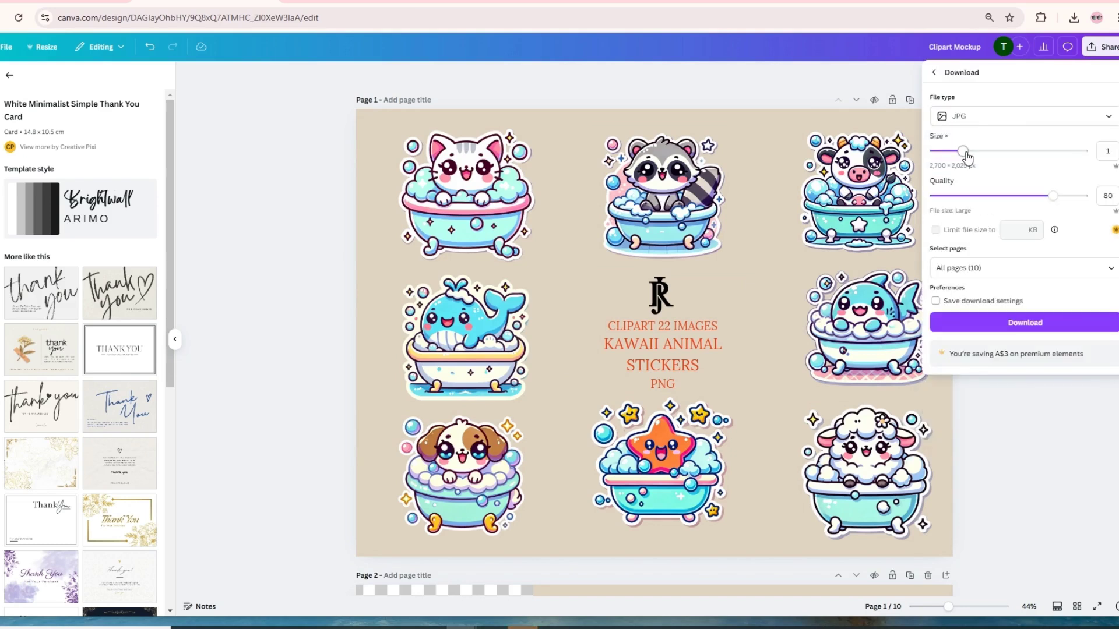
{"action": "left_click_drag", "start_coordinate": [966, 155], "coordinate": [1085, 152]}
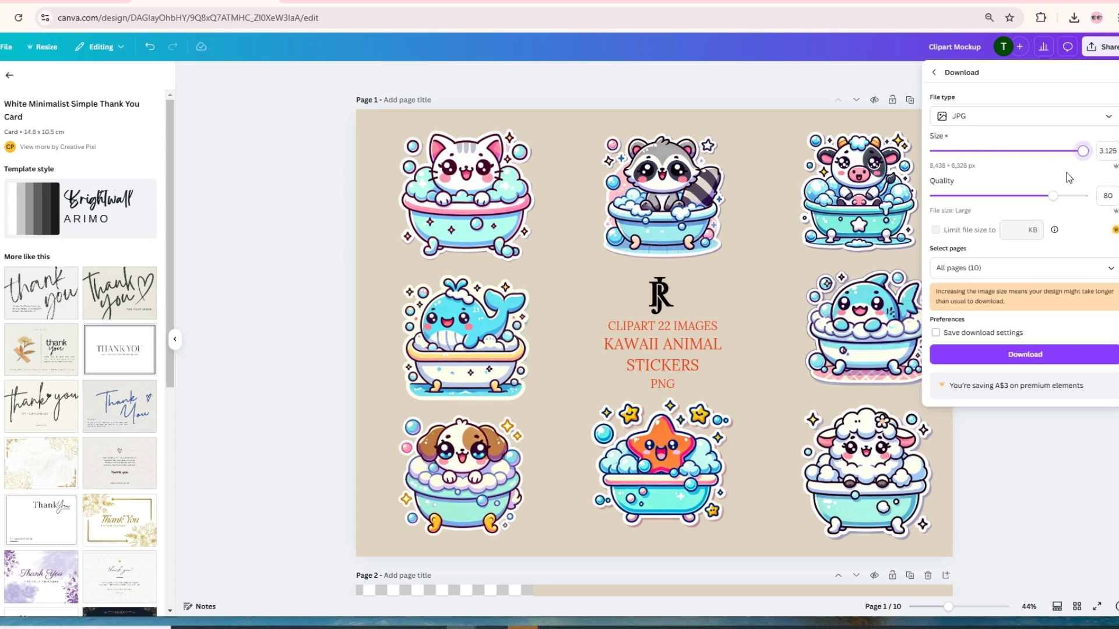
{"action": "left_click_drag", "start_coordinate": [1053, 197], "coordinate": [1084, 197]}
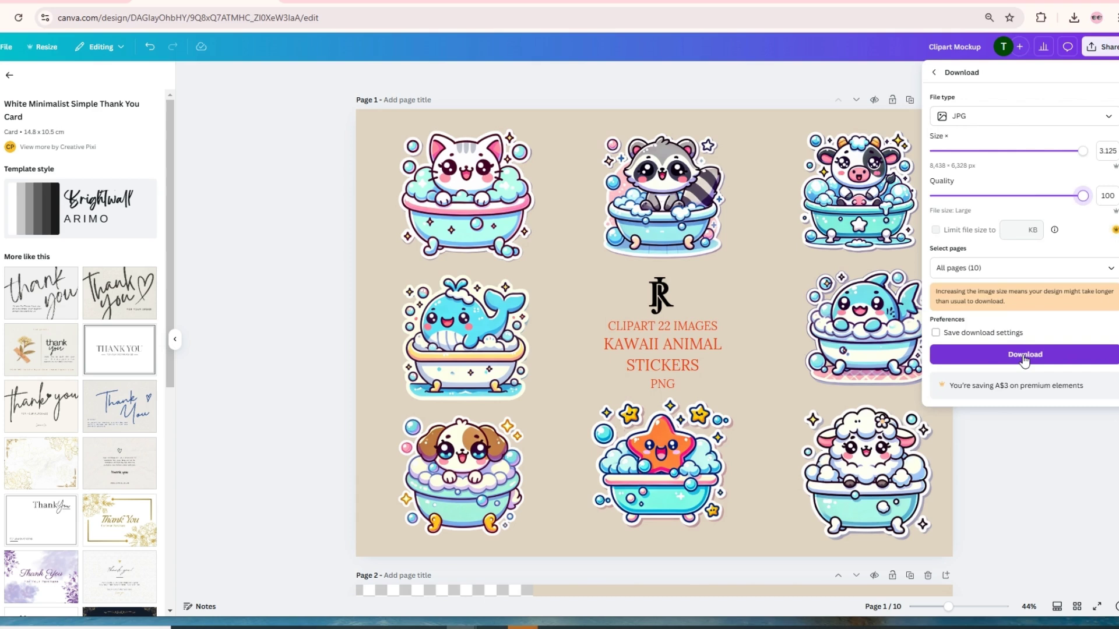
{"action": "left_click", "coordinate": [293, 204]}
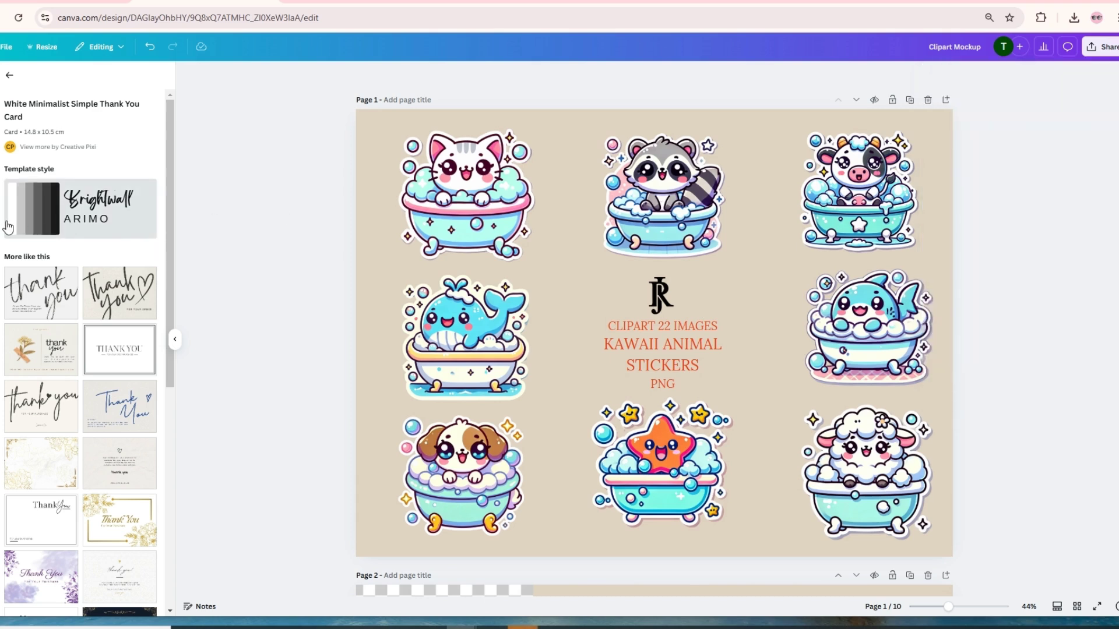